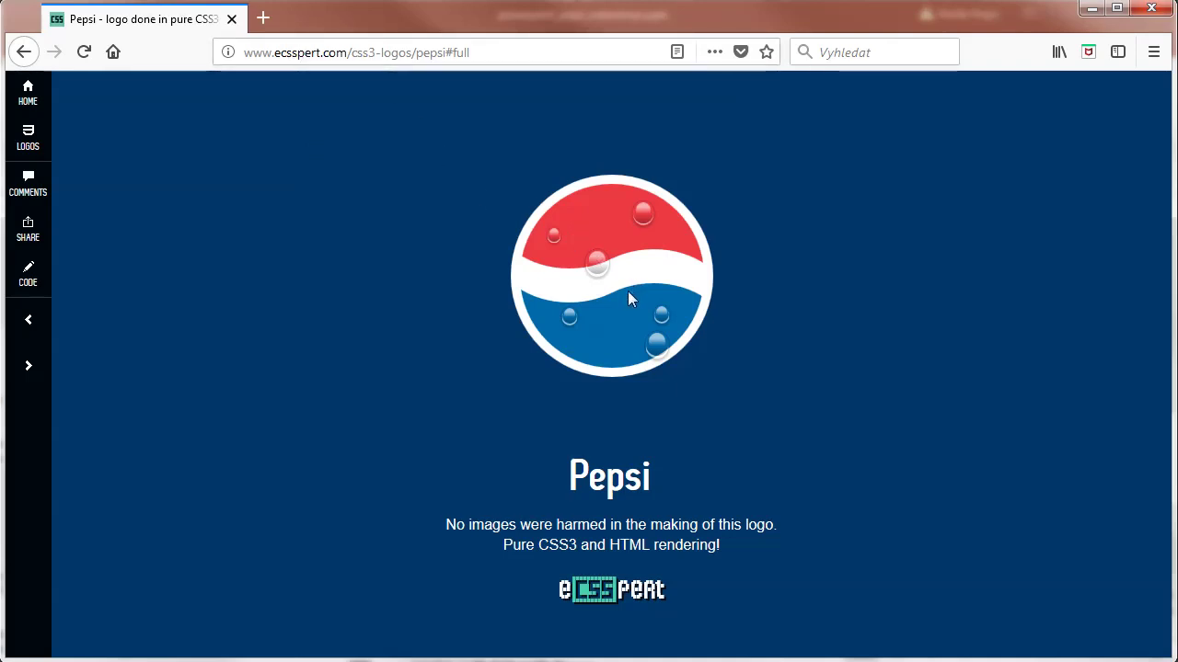
- Browse the CSS3 Logos gallery up to Adidas Originals and back down, and close it again
left_click(28, 152)
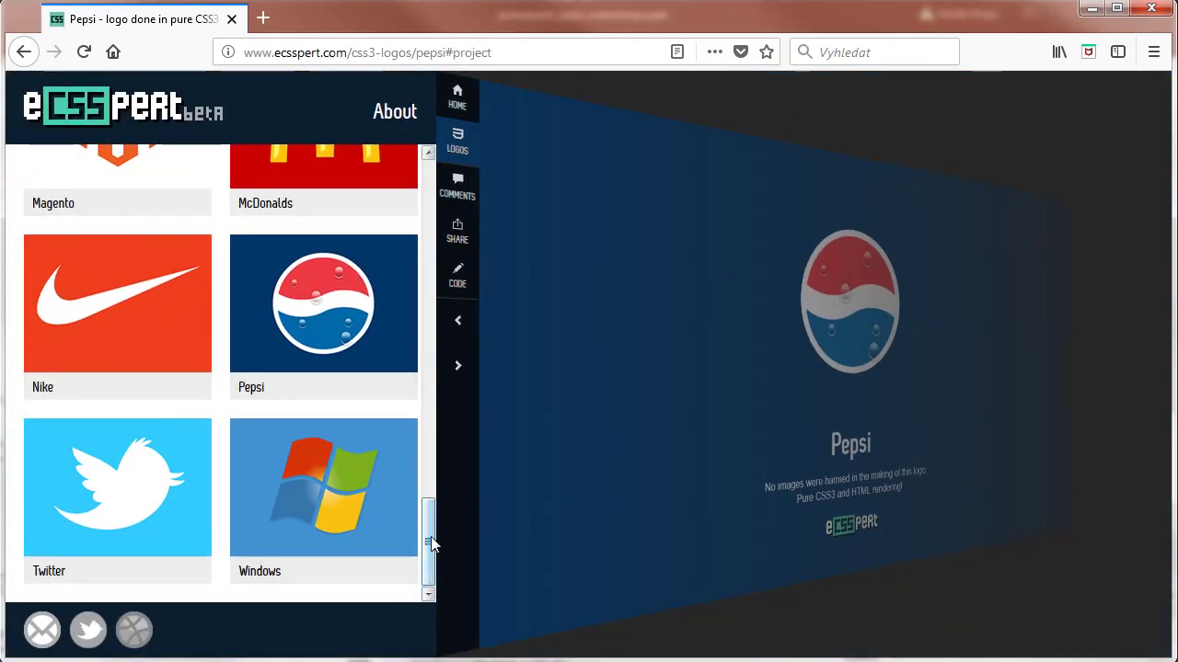
scroll(429, 534, "up", 2)
scroll(431, 521, "up", 1)
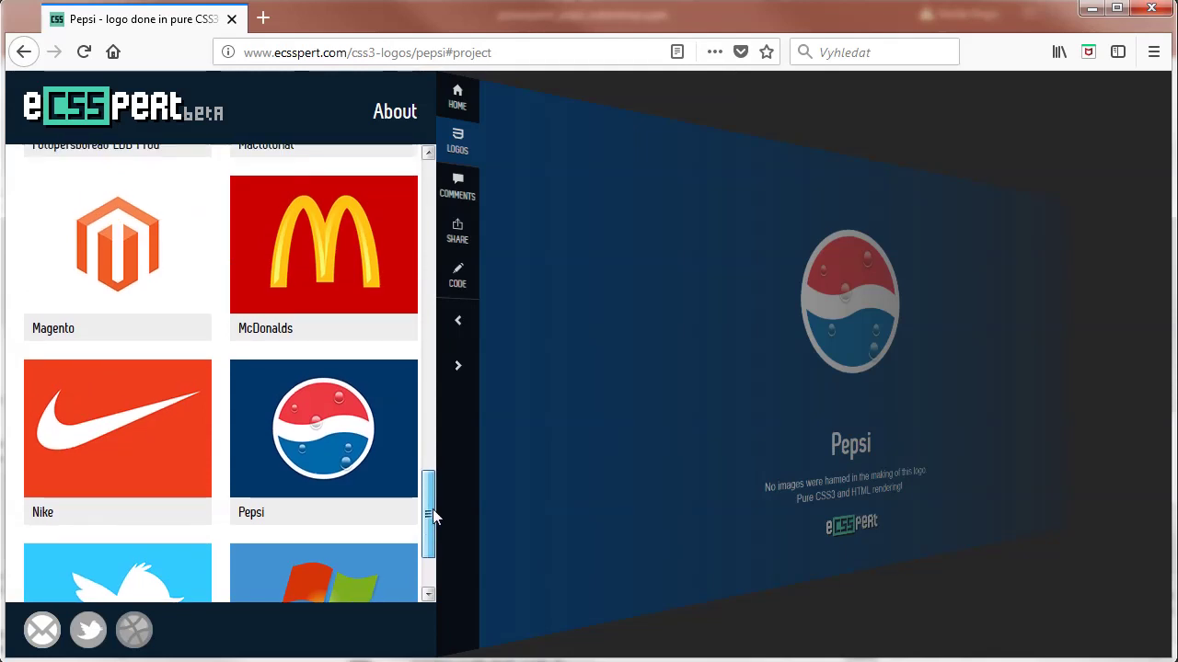
left_click_drag(430, 494, 438, 301)
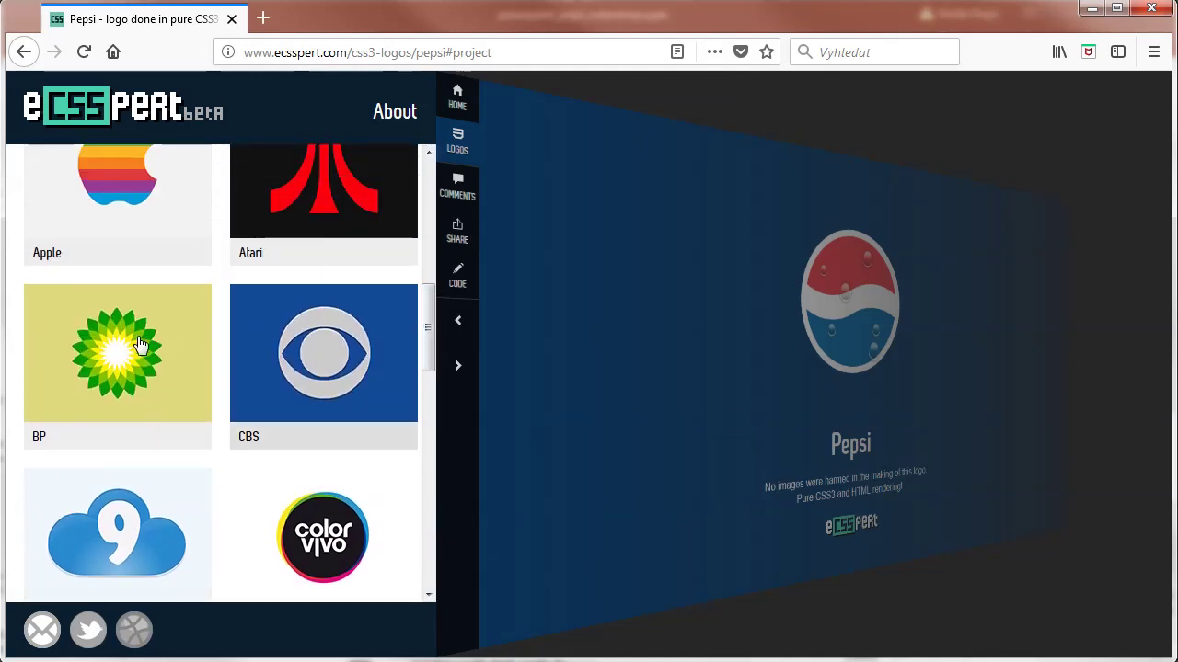
left_click_drag(429, 336, 431, 210)
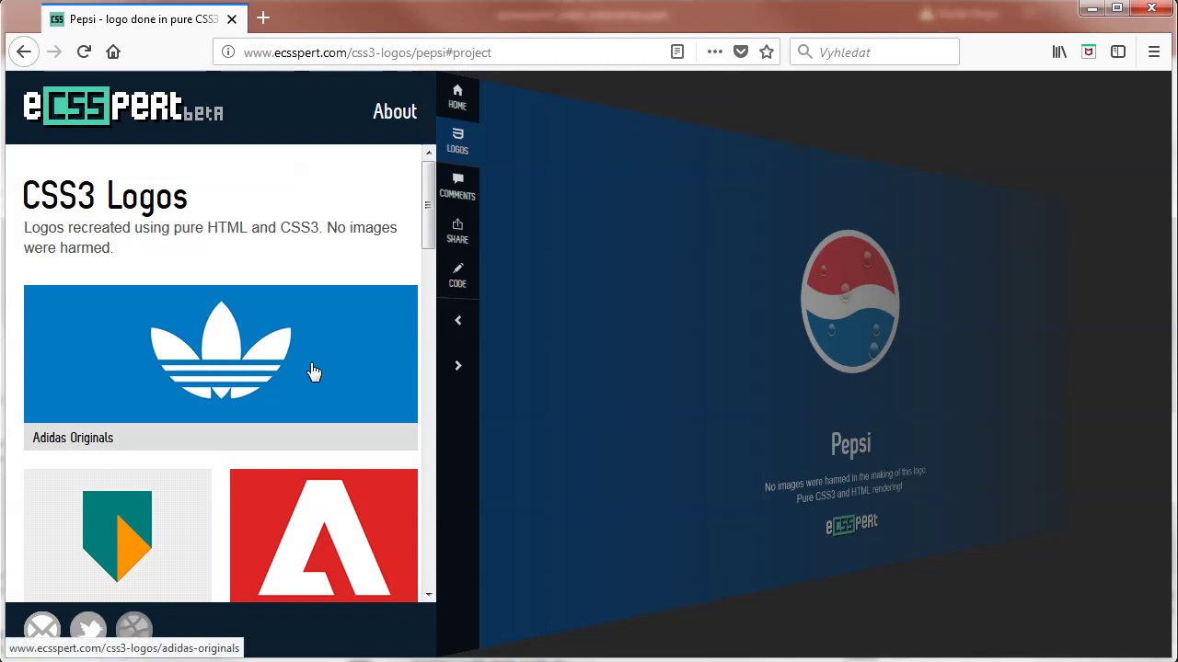
left_click_drag(428, 216, 427, 543)
left_click(460, 145)
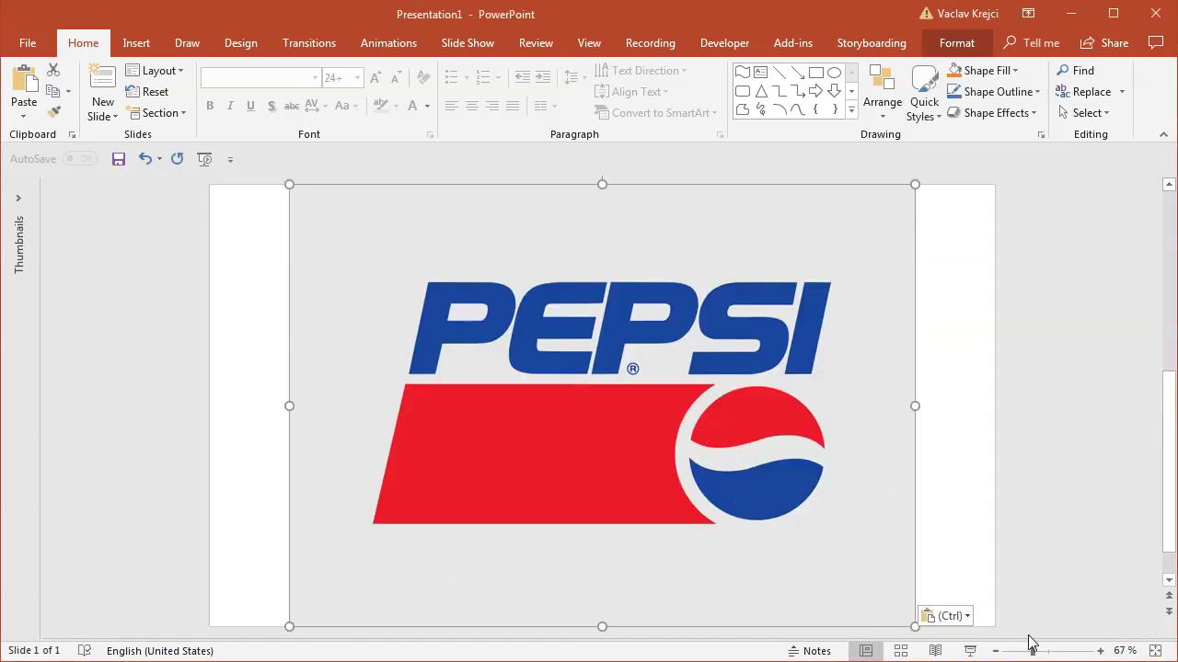
- In PowerPoint, draw a Wave shape about 6.02 cm wide and 1.6 cm high over the globe's white band and flip it vertically
left_click(1071, 650)
left_click_drag(747, 628, 985, 628)
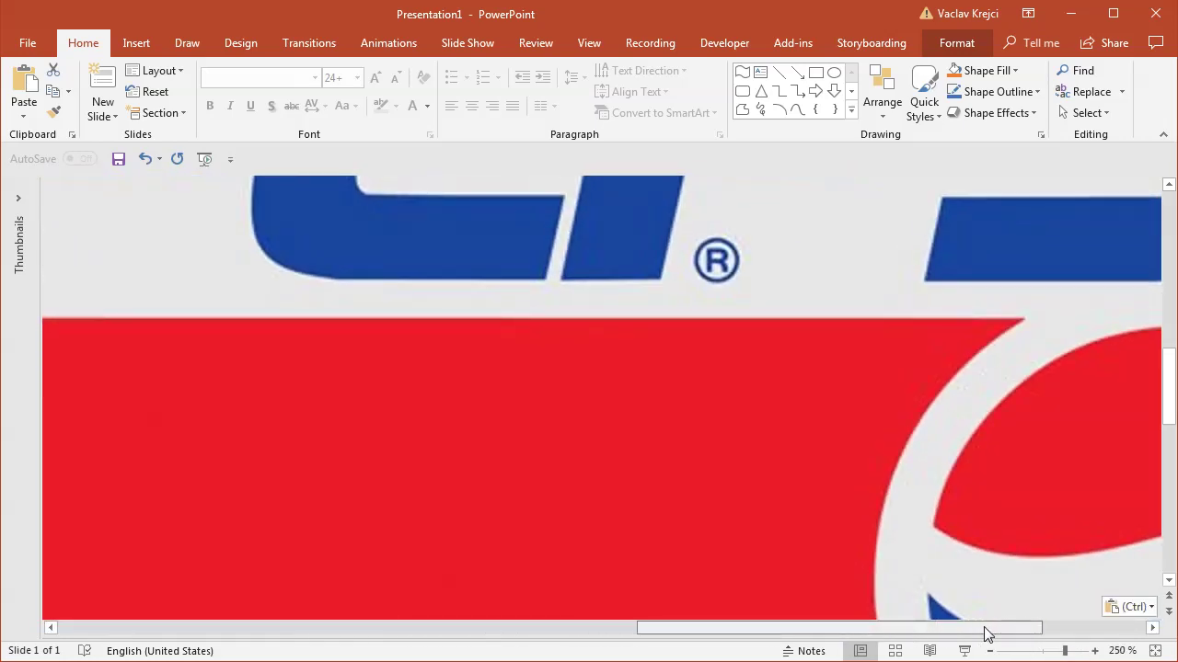
left_click(1056, 652)
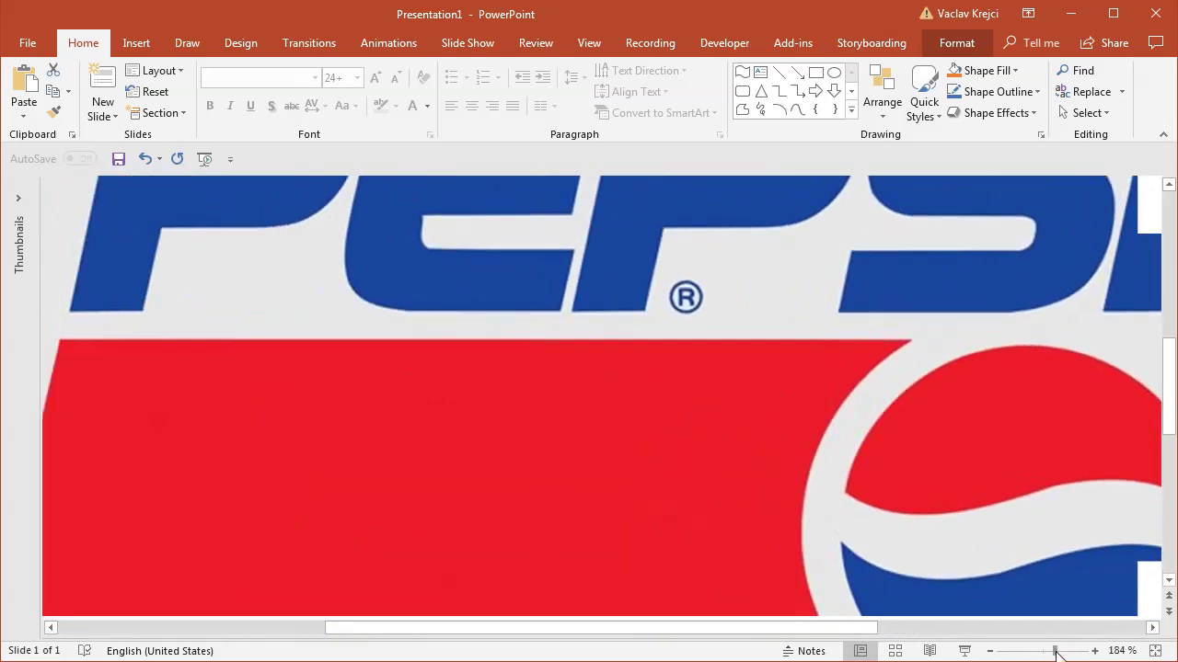
left_click_drag(830, 629, 951, 630)
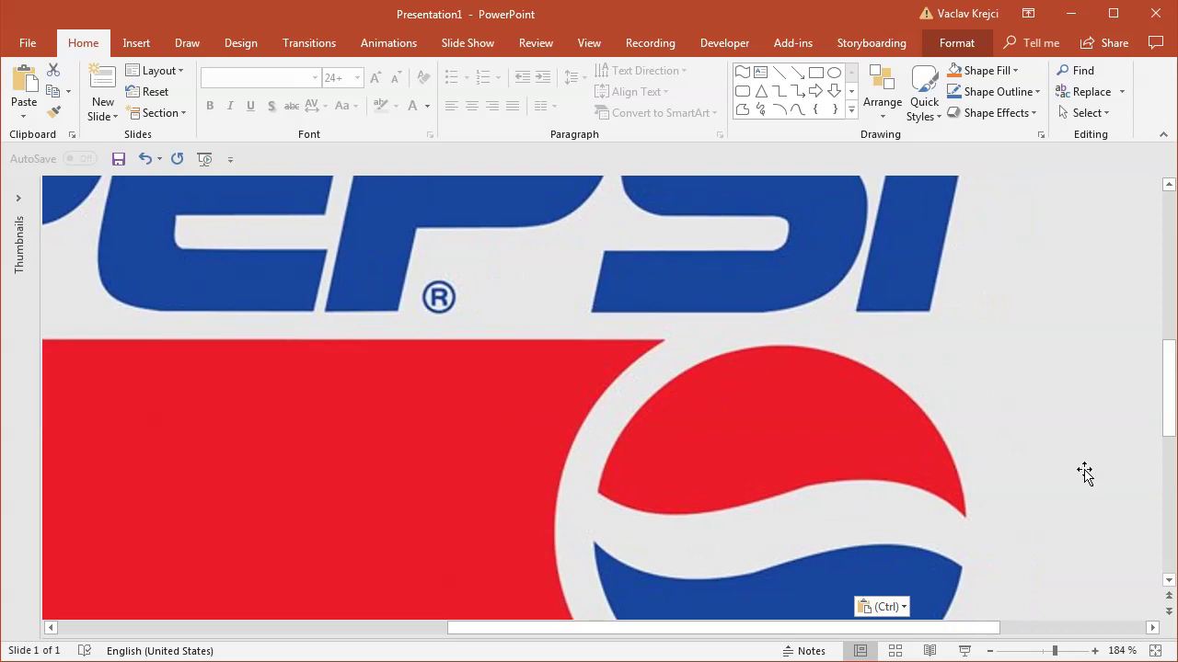
left_click_drag(1168, 424, 1168, 456)
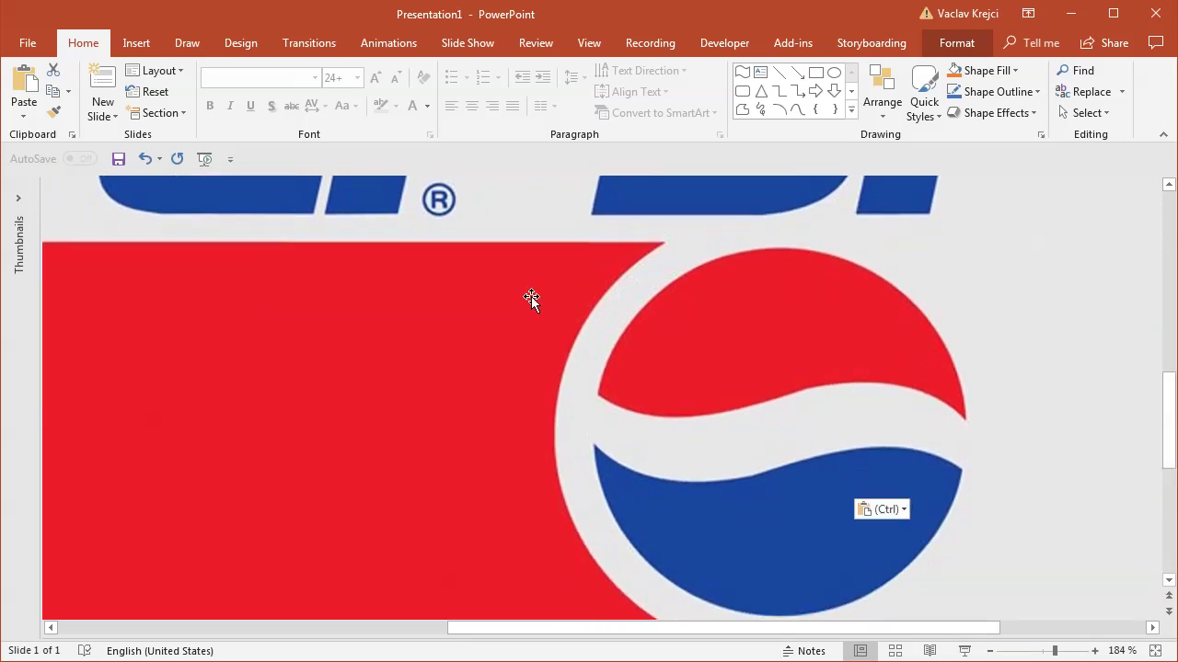
left_click(138, 43)
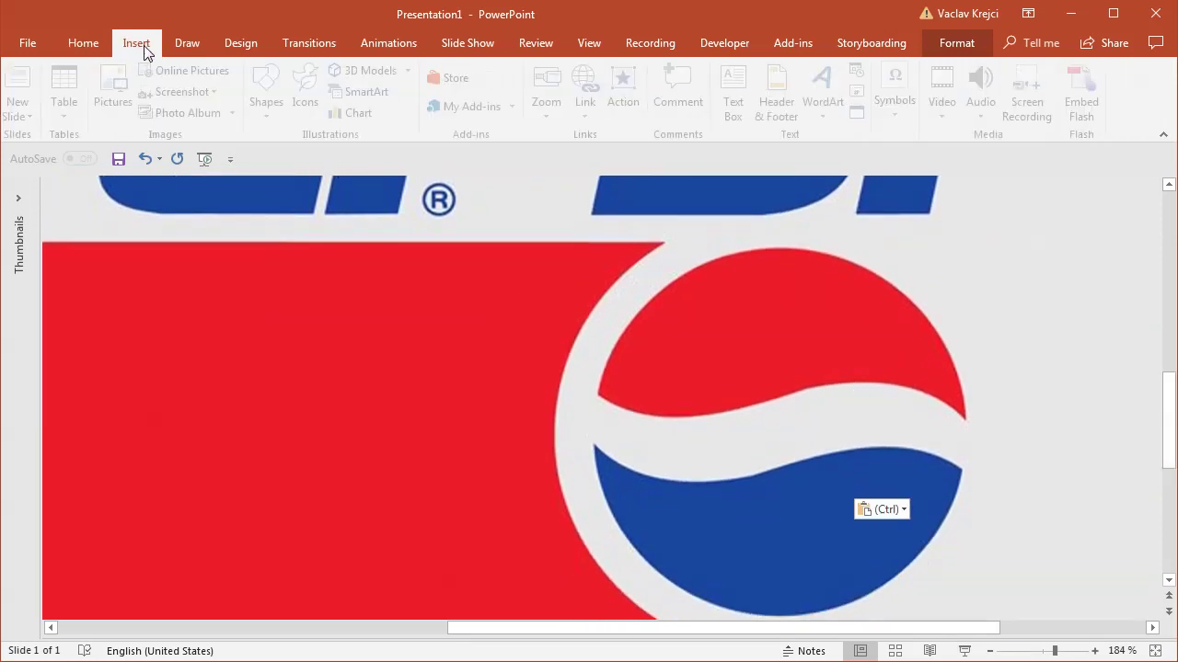
left_click(268, 104)
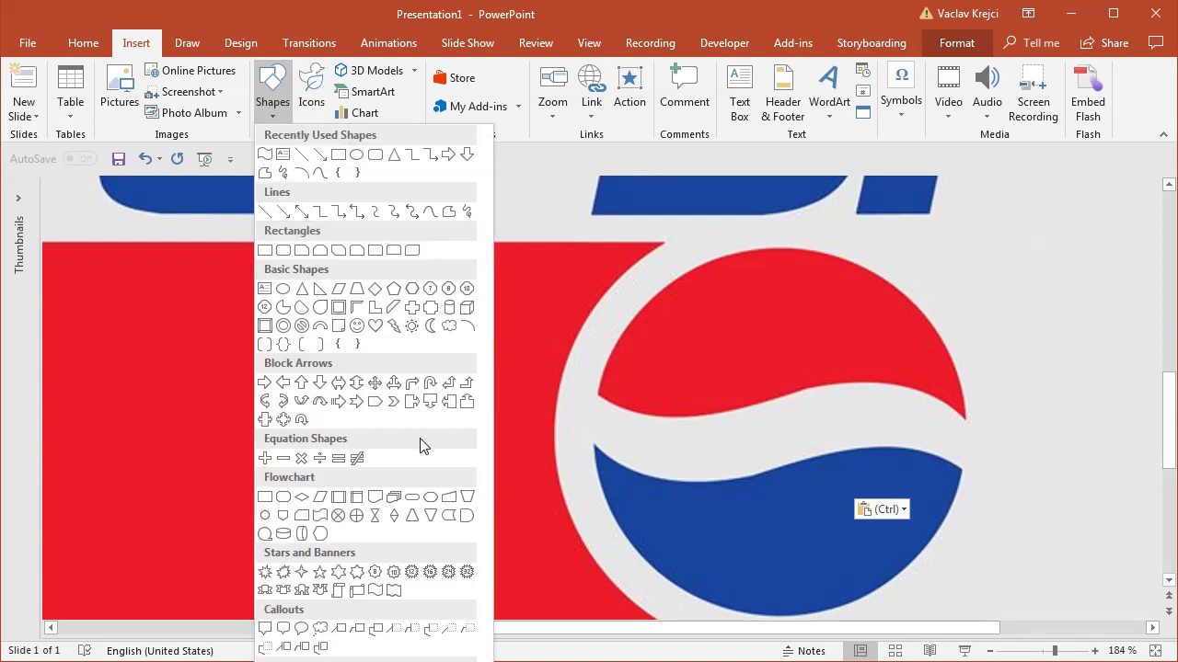
left_click(374, 592)
left_click_drag(591, 374, 974, 476)
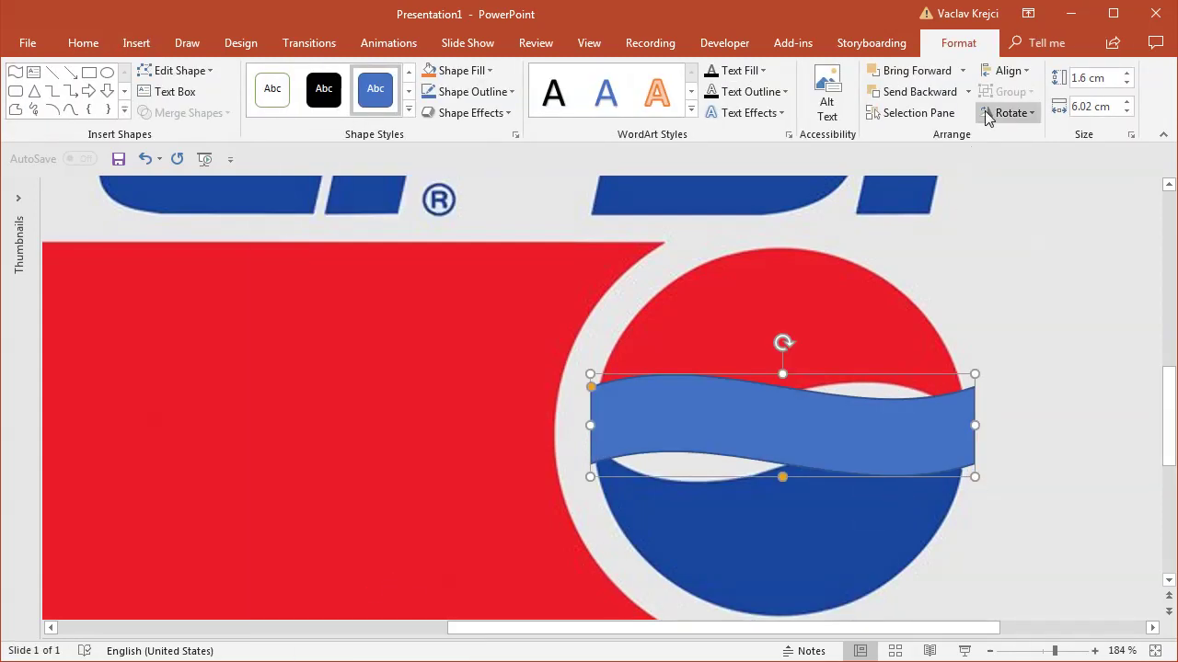
left_click(987, 113)
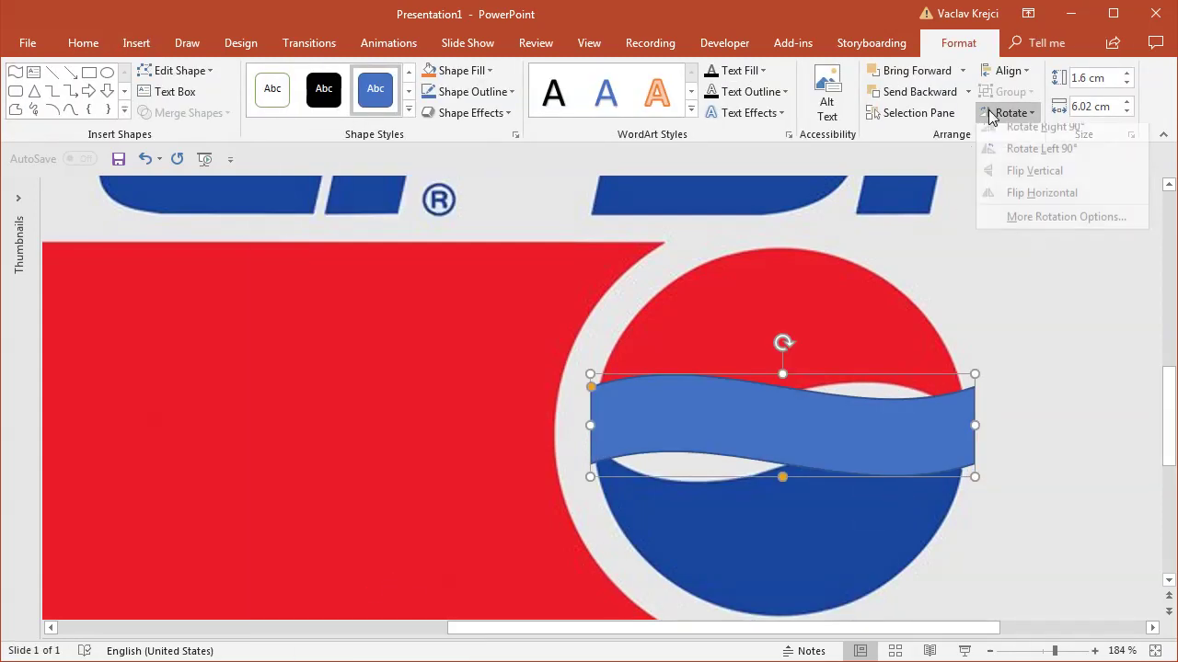
left_click(1034, 182)
- Set the wave shape's solid fill transparency to 48%
right_click(863, 416)
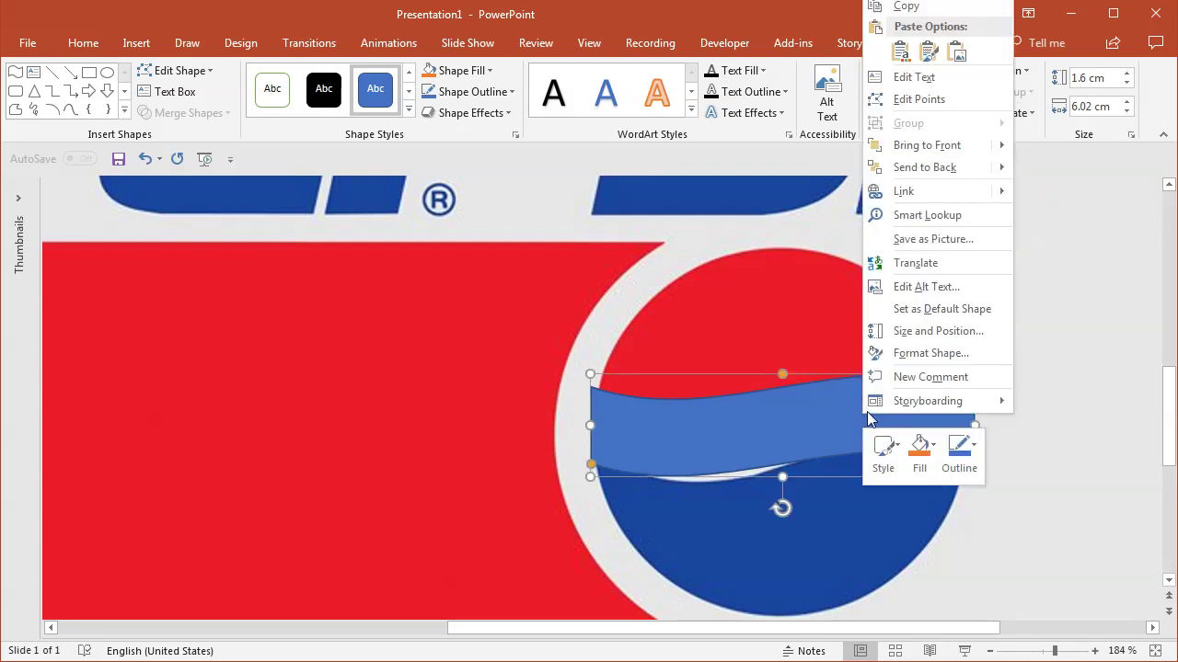
left_click(908, 353)
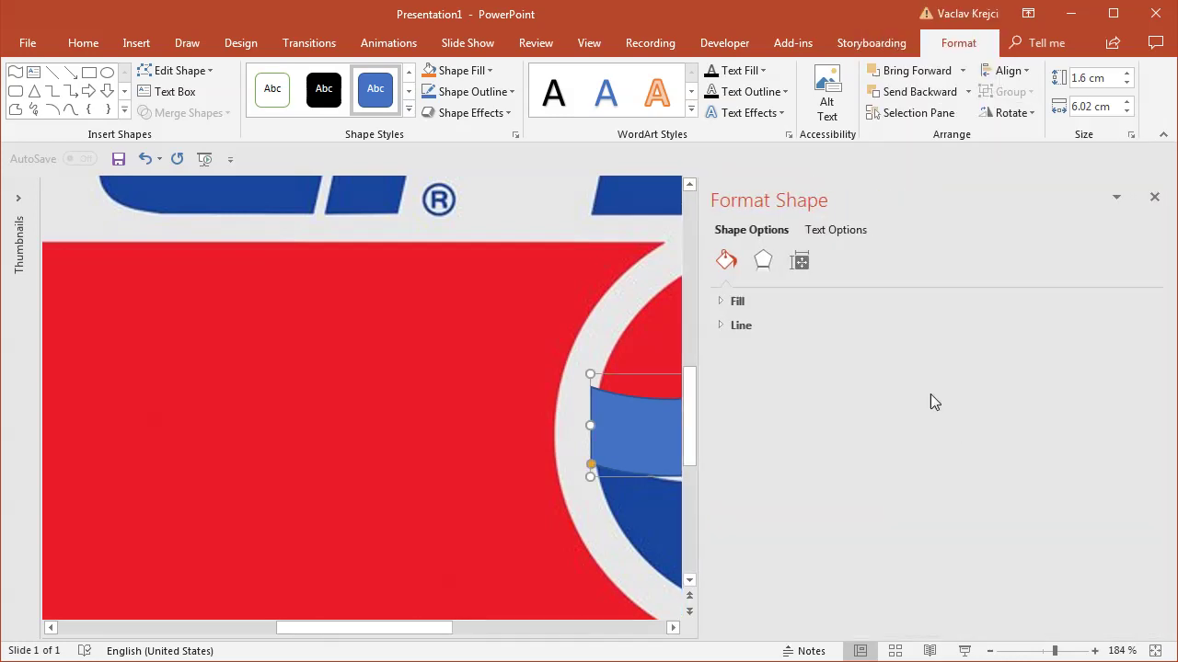
left_click(763, 301)
left_click_drag(815, 491, 937, 491)
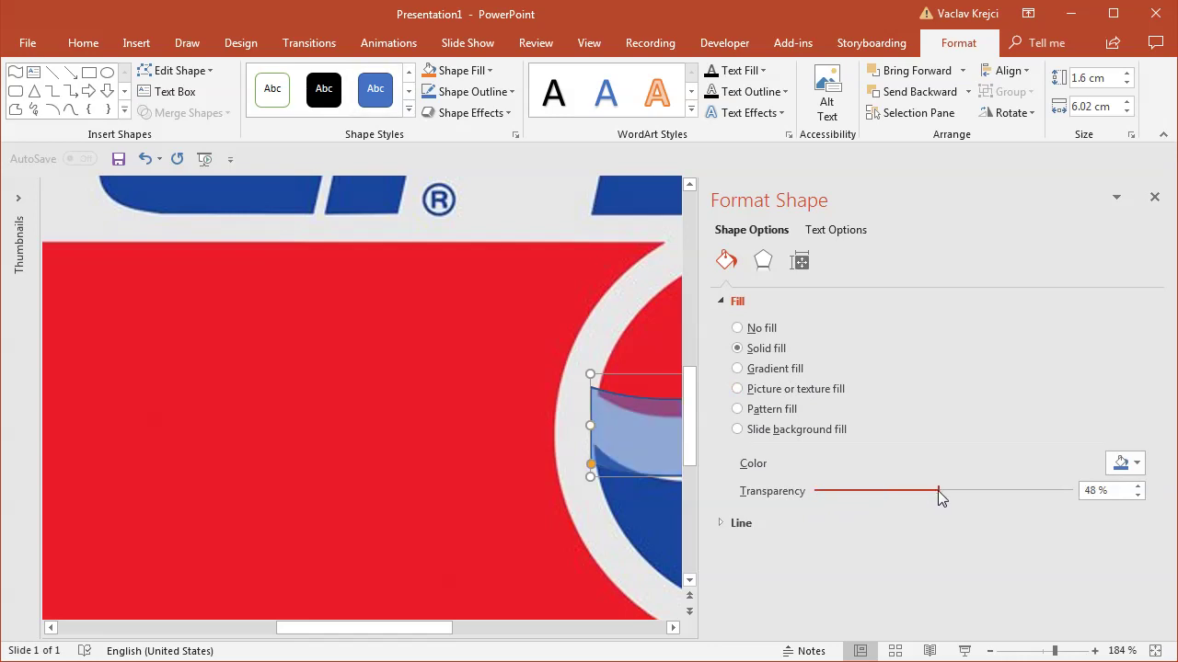
- Resize the wave to about 6.05 cm wide and 1.98 cm high so it spans the globe's white band
left_click_drag(697, 482, 828, 482)
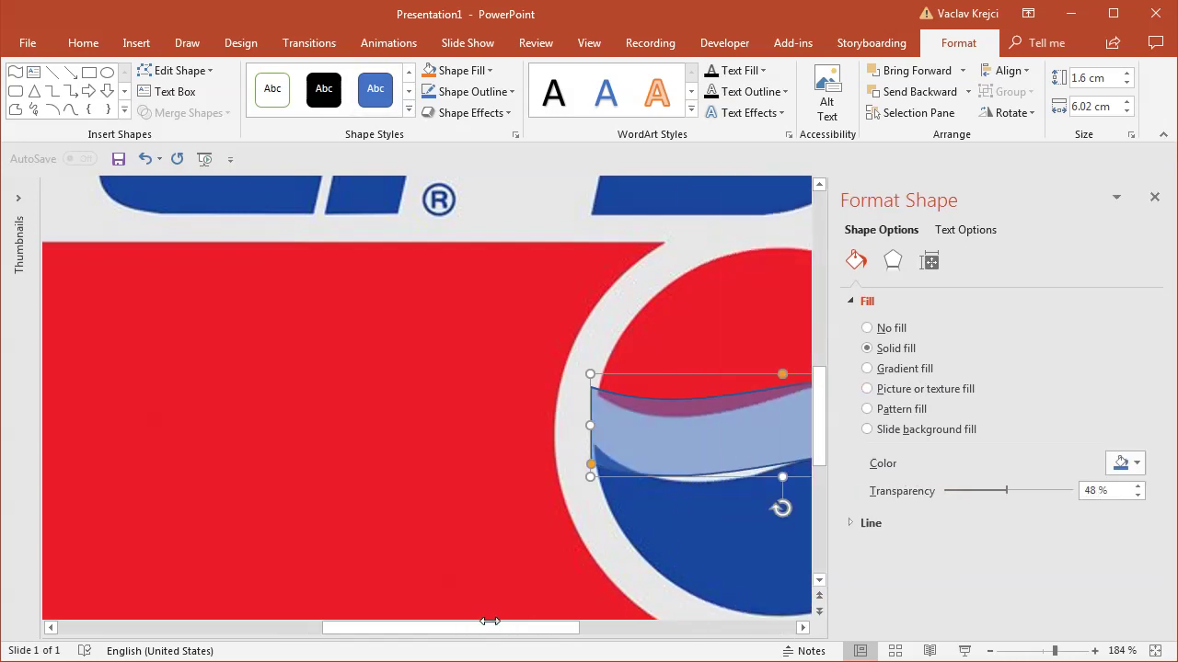
left_click_drag(607, 630, 674, 631)
left_click_drag(284, 469, 283, 456)
left_click_drag(664, 478, 660, 497)
left_click_drag(465, 458, 459, 454)
left_click_drag(655, 494, 659, 492)
left_click_drag(631, 431, 631, 432)
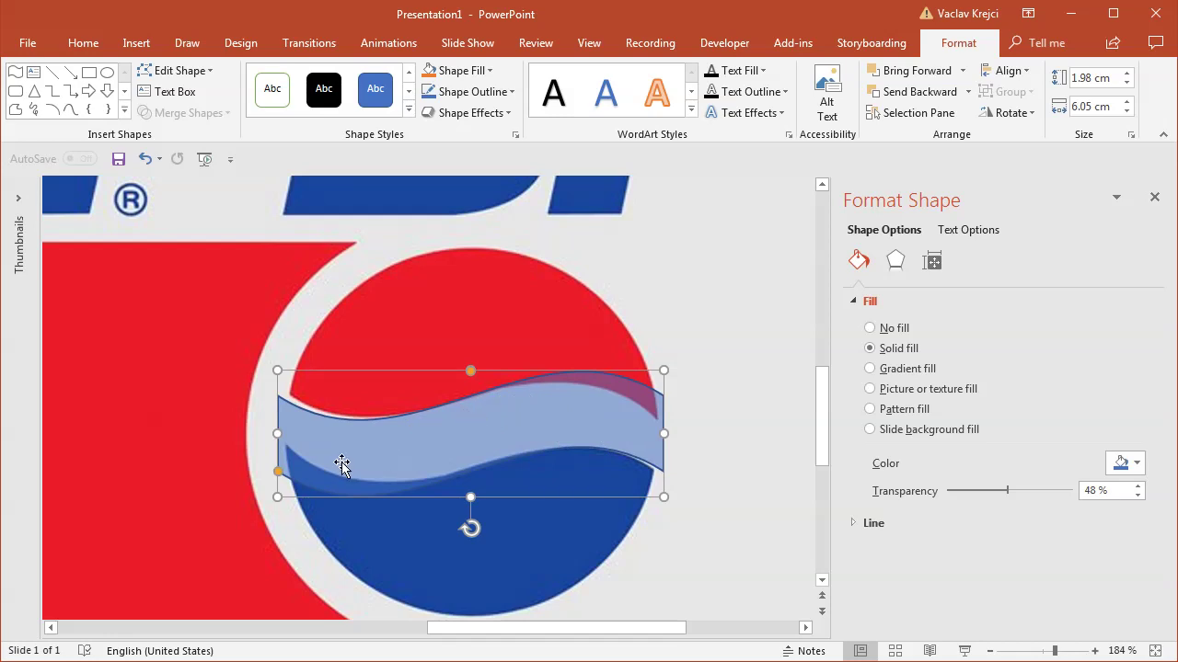
- Rotate the wave slightly clockwise and nudge it up and to the right to match the white band
left_click_drag(469, 528, 470, 533)
key("ctrl+Right")
key("ctrl+Up")
key("ctrl+Right")
key("ctrl+Up")
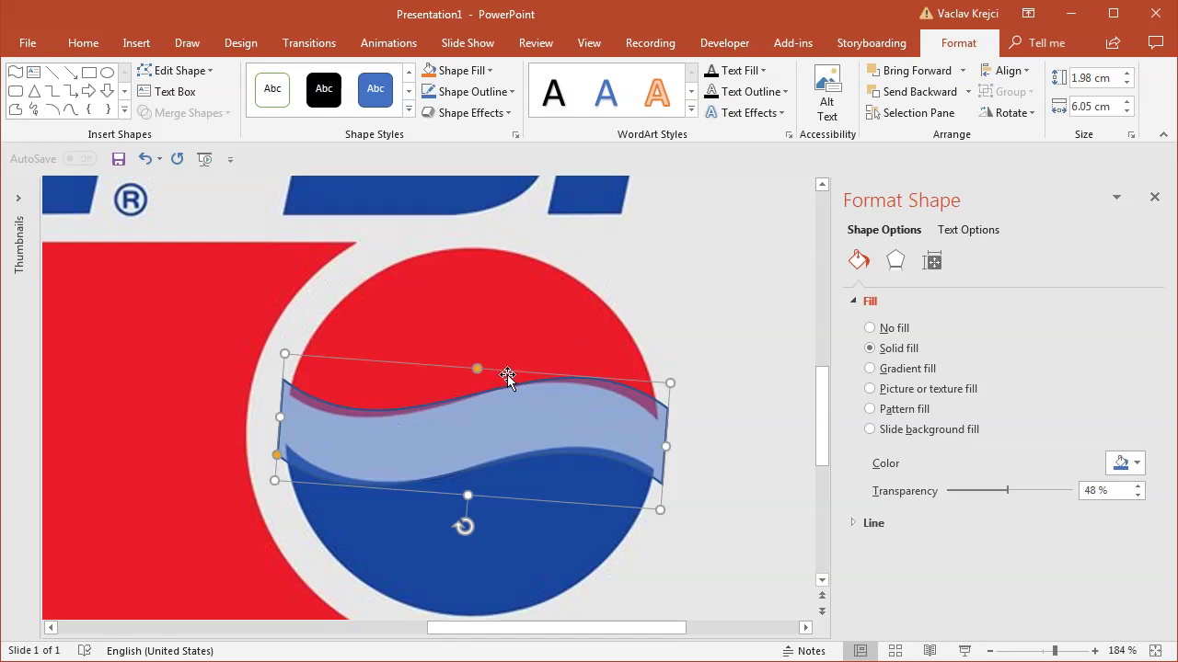
- Draw a circle about 5.82 cm in diameter over the Pepsi globe and nudge it to match the globe's outline
left_click_drag(827, 429, 825, 436)
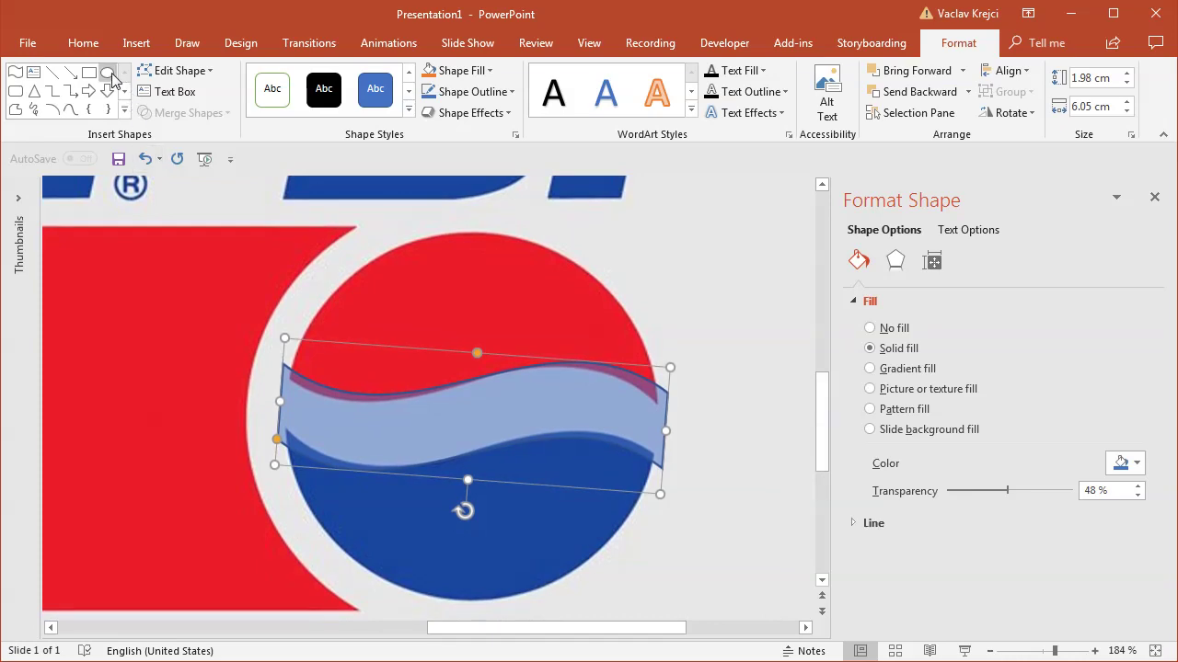
left_click(136, 42)
left_click(272, 92)
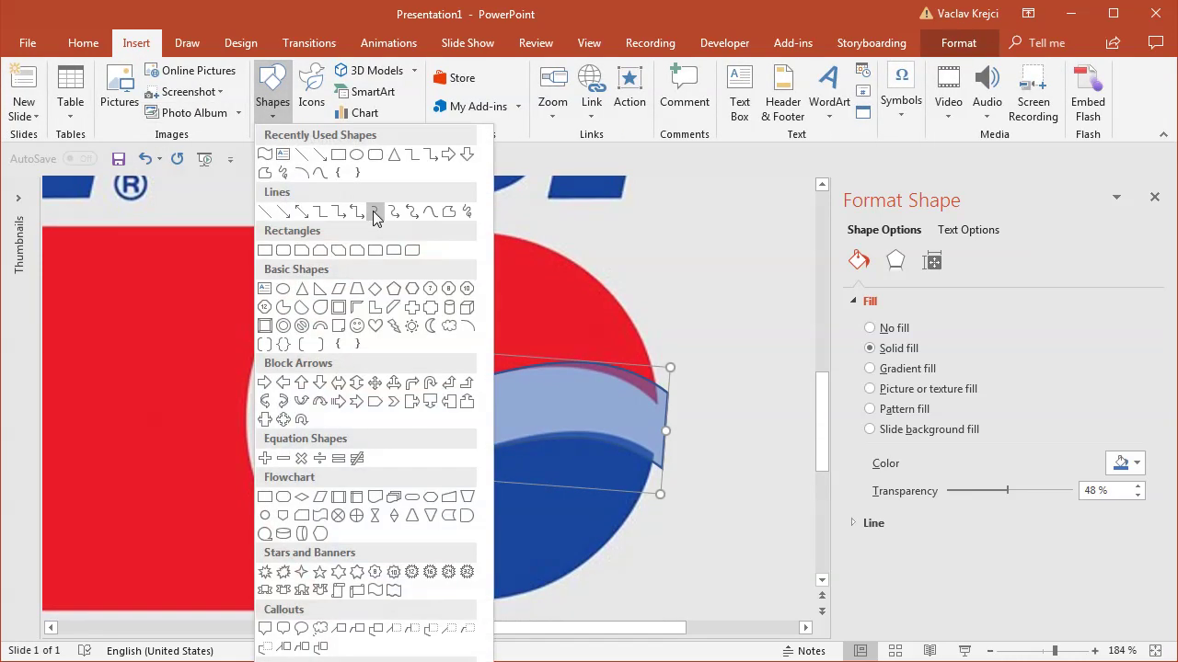
left_click(360, 157)
left_click_drag(325, 261, 664, 549)
left_click_drag(562, 533, 540, 521)
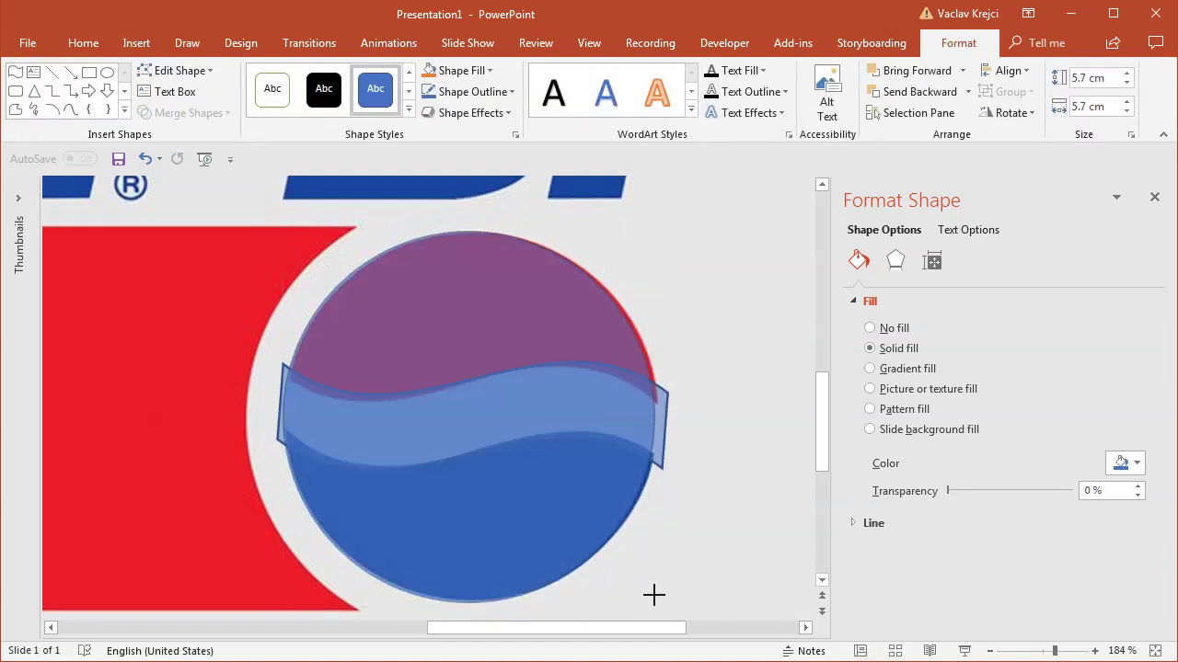
left_click_drag(654, 596, 654, 596)
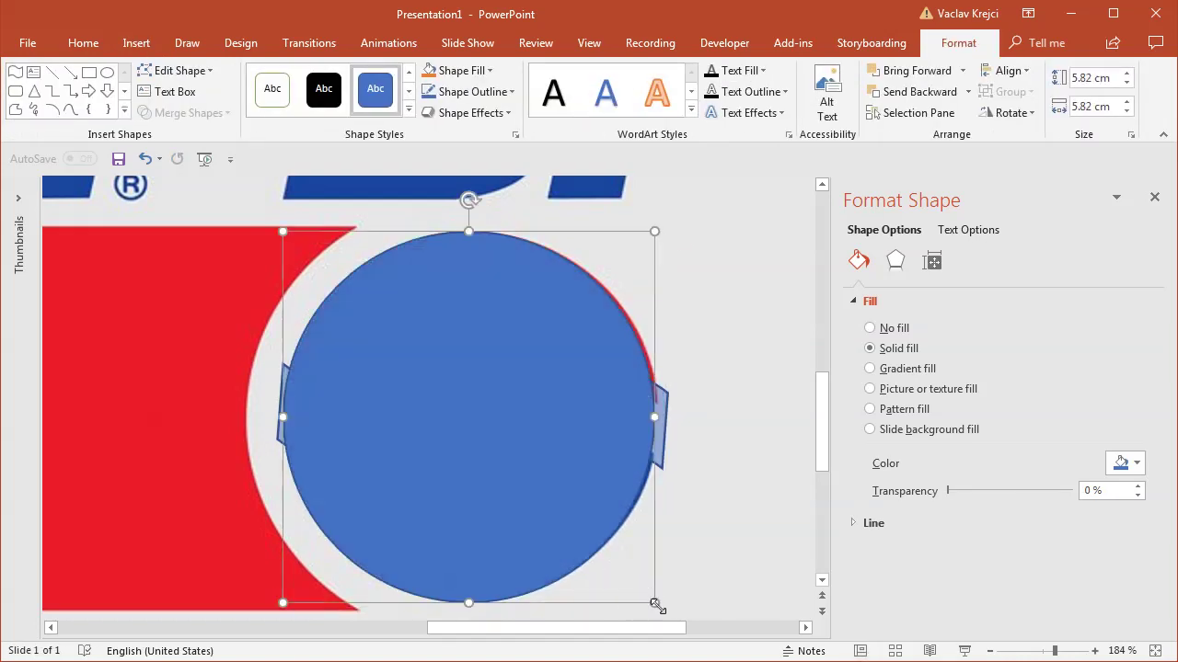
key("ctrl+Right")
key("ctrl+Up")
key("ctrl+Right")
key("ctrl+Down")
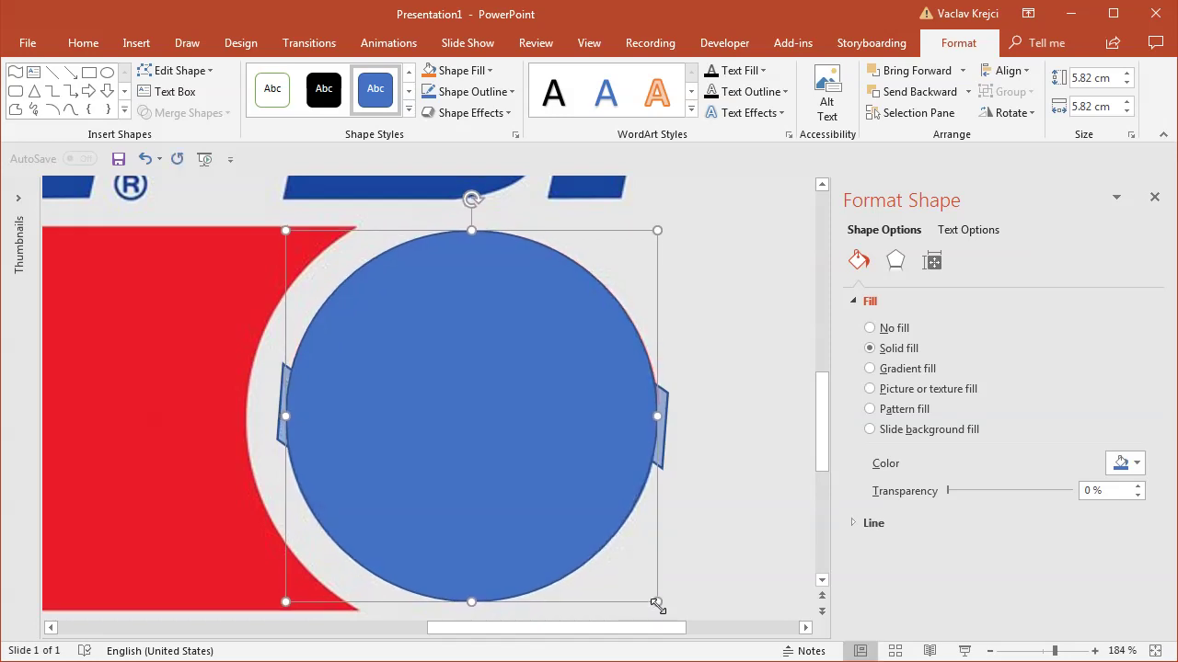
- Split the wave and the circle into separate pieces with Fragment, selecting the wave first
left_click(664, 405)
left_click(579, 323, "shift")
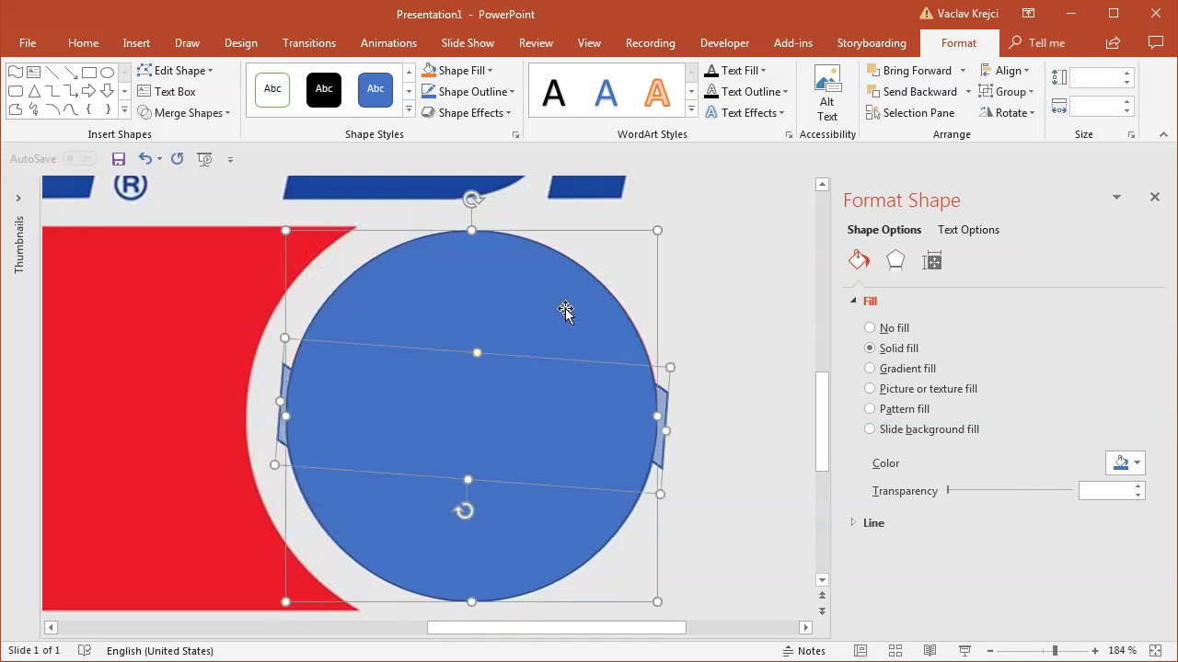
left_click(217, 116)
left_click(188, 180)
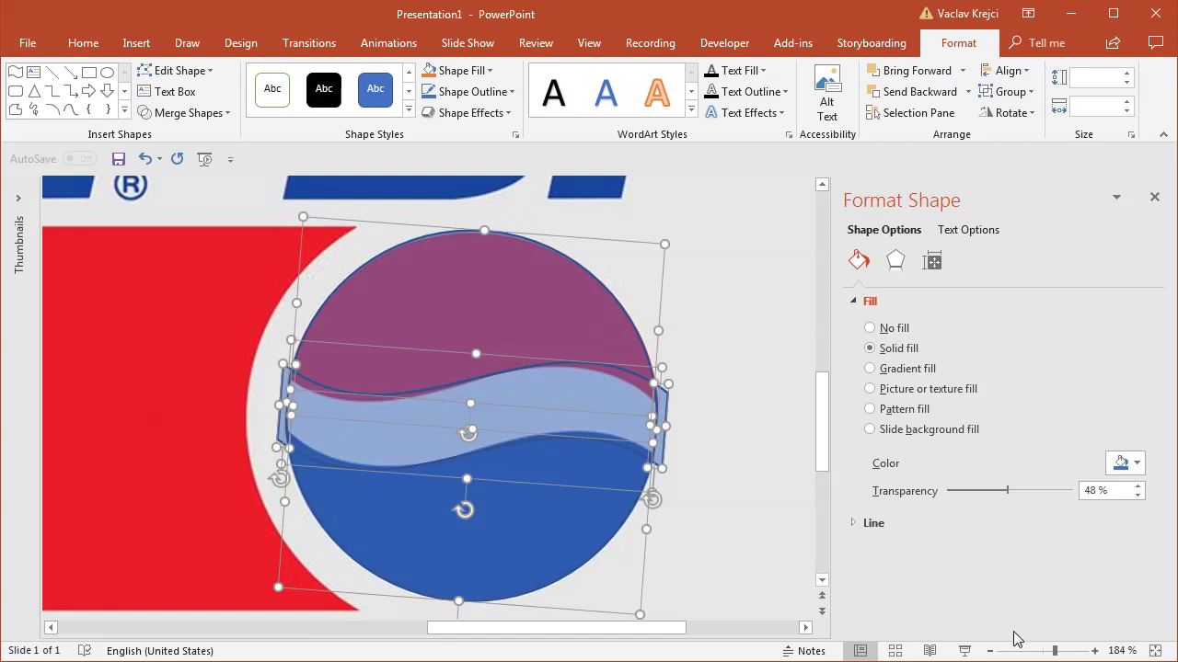
- Move the Pepsi reference picture to the left so the fragmented globe sits clear of it
left_click_drag(1046, 652, 1035, 652)
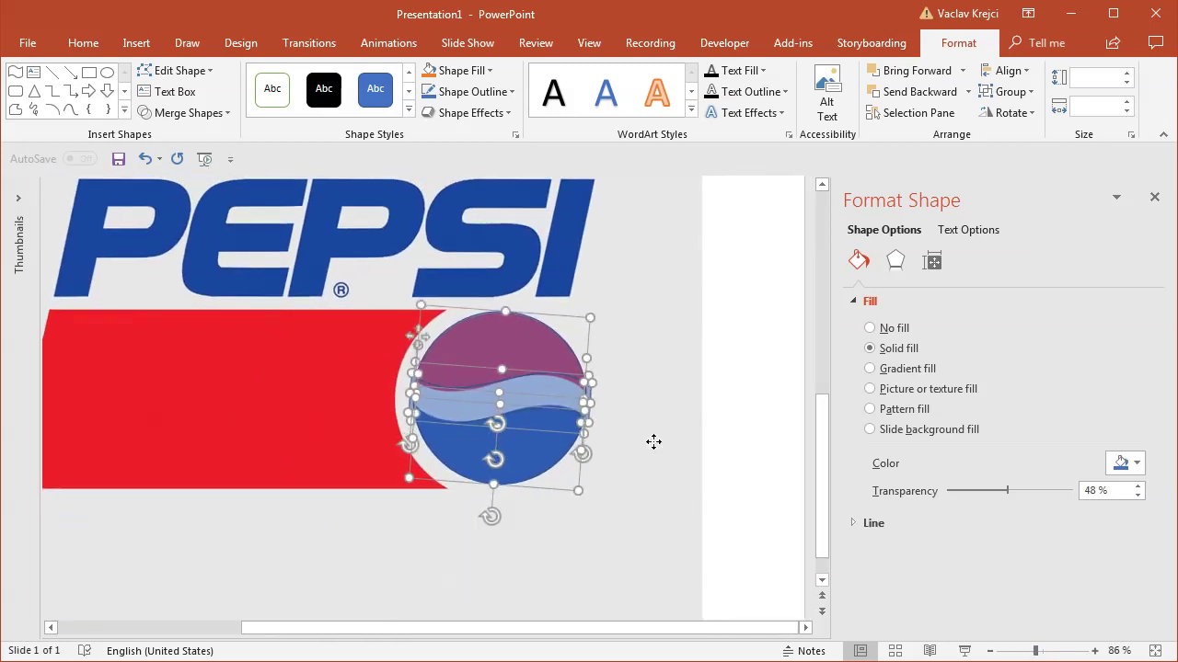
left_click(652, 394)
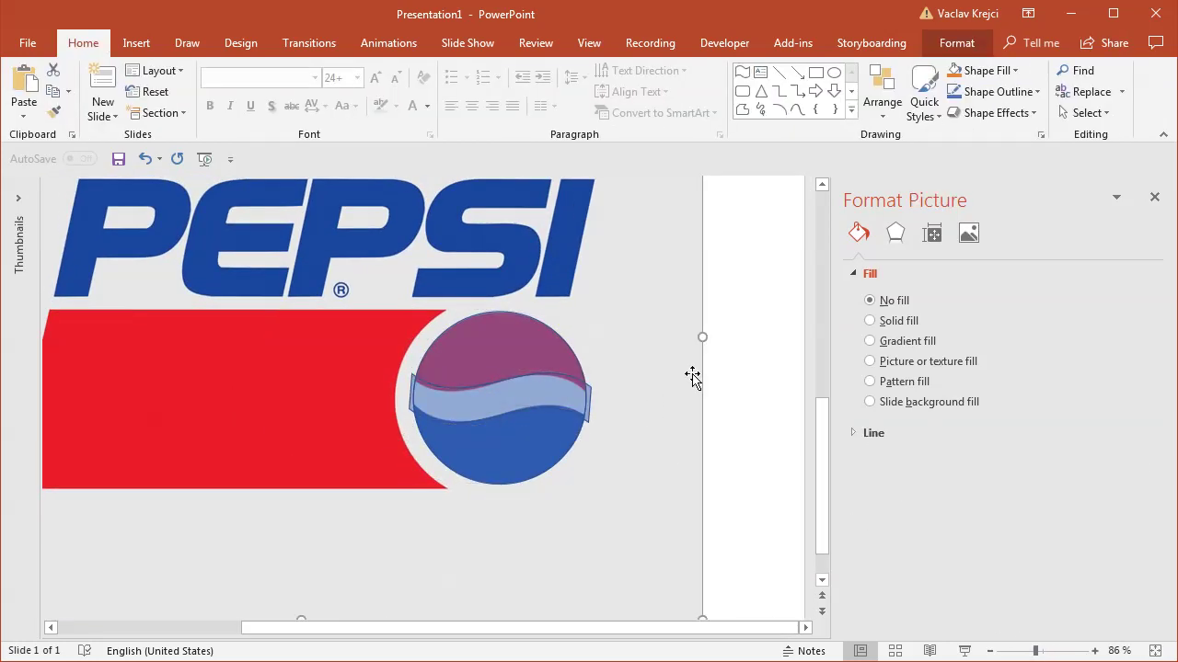
left_click_drag(525, 544, 254, 500)
- Delete the two leftover wave ends that stick out on both sides of the circle
left_click(587, 390)
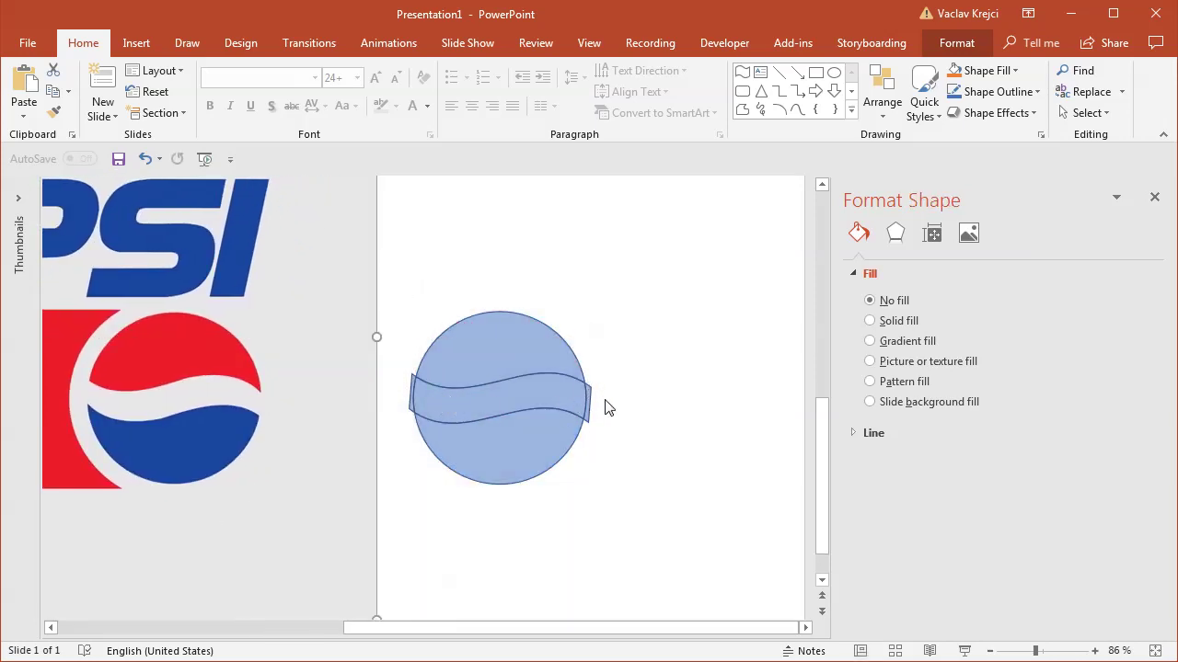
key("Delete")
left_click(413, 380)
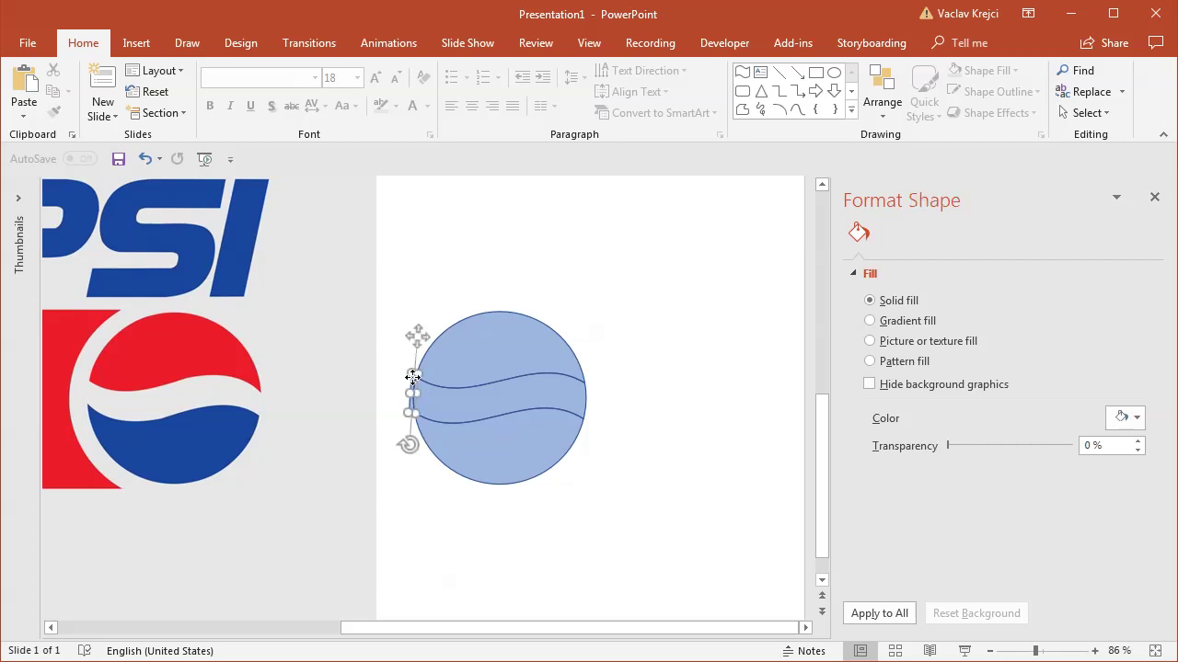
key("Delete")
- Fill the globe's upper piece with the red sampled from the reference logo using the Eyedropper
left_click(513, 360)
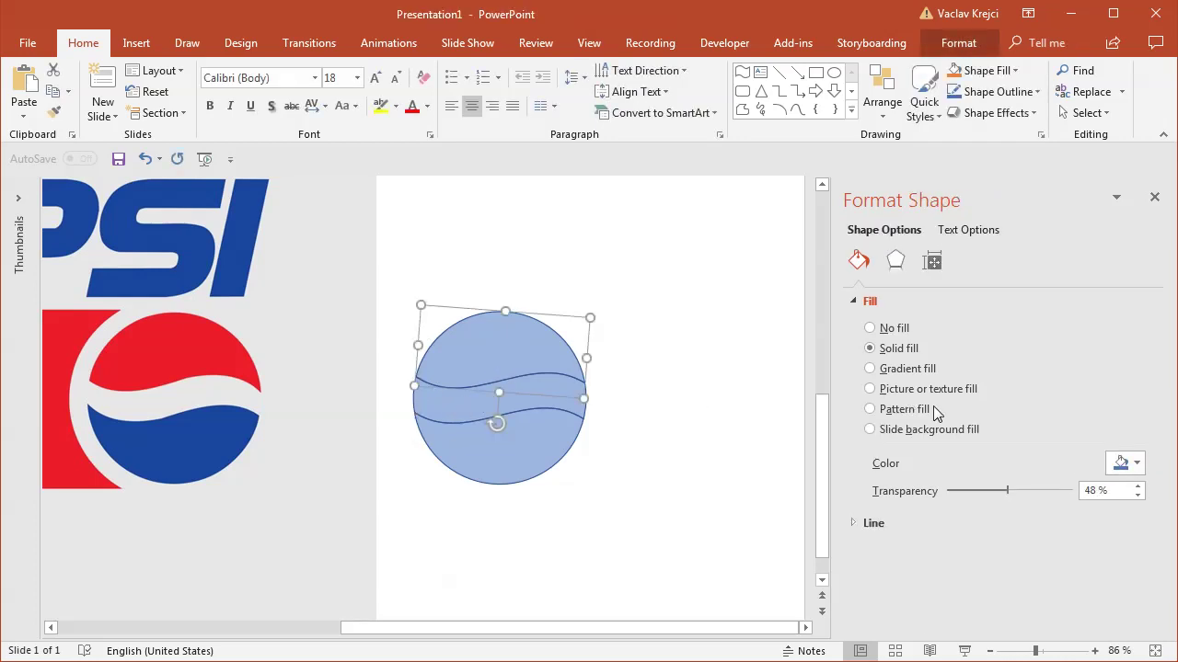
left_click(1125, 463)
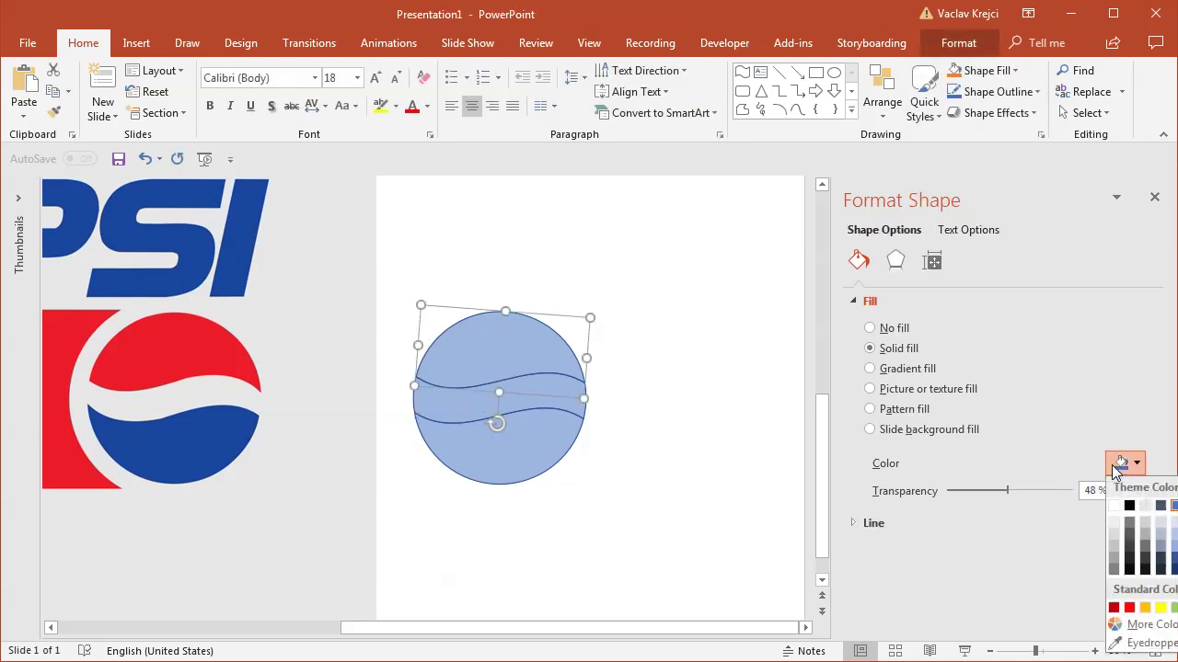
left_click(1157, 649)
left_click(208, 318)
- Fill the globe's lower piece with the dark blue sampled from the reference logo using the Eyedropper
left_click(502, 455)
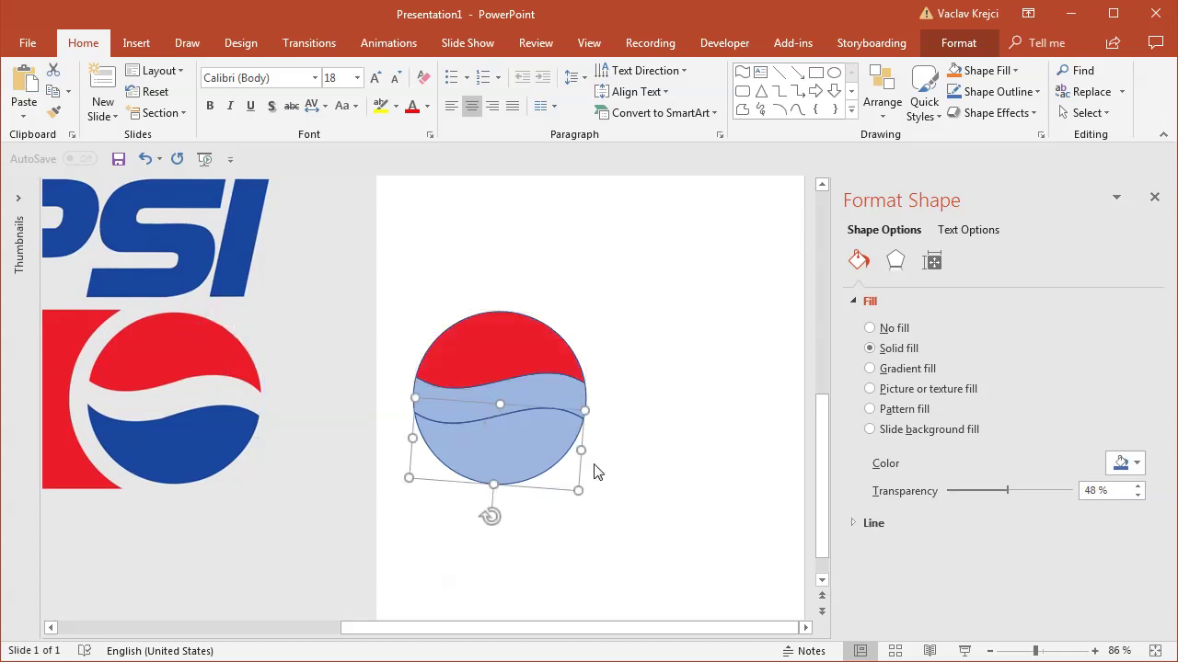
left_click(1126, 463)
left_click(1157, 648)
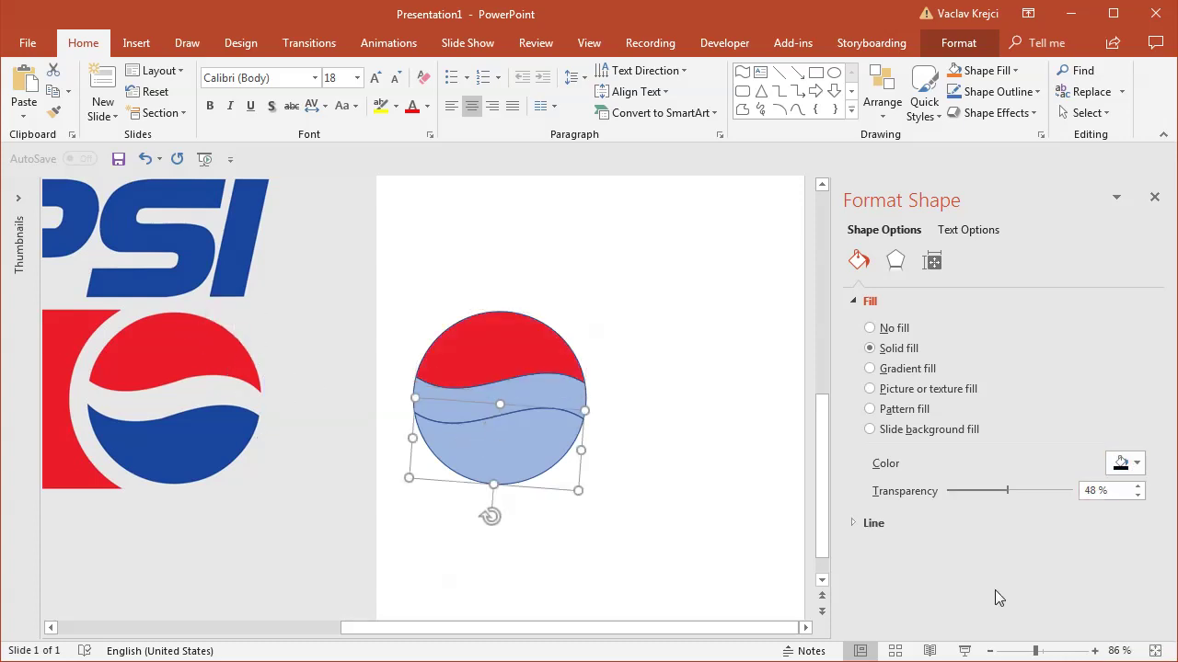
left_click(195, 430)
- Fill the globe's middle wave band with solid white from the theme colors
left_click(547, 389)
left_click(1108, 469)
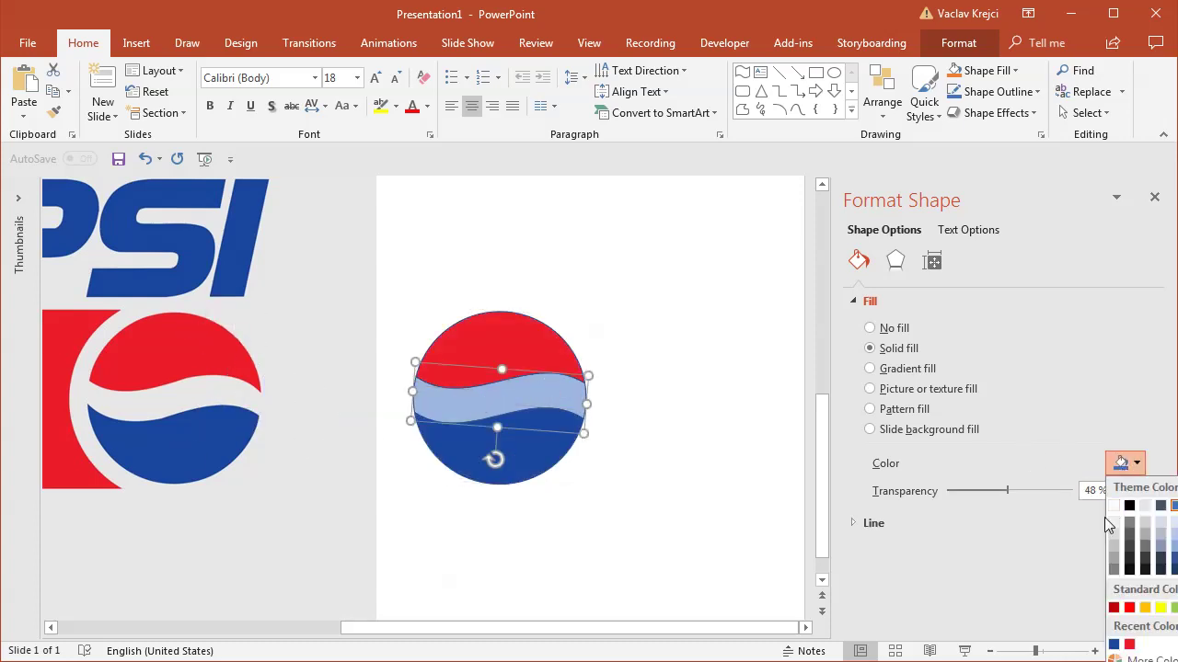
left_click(1113, 506)
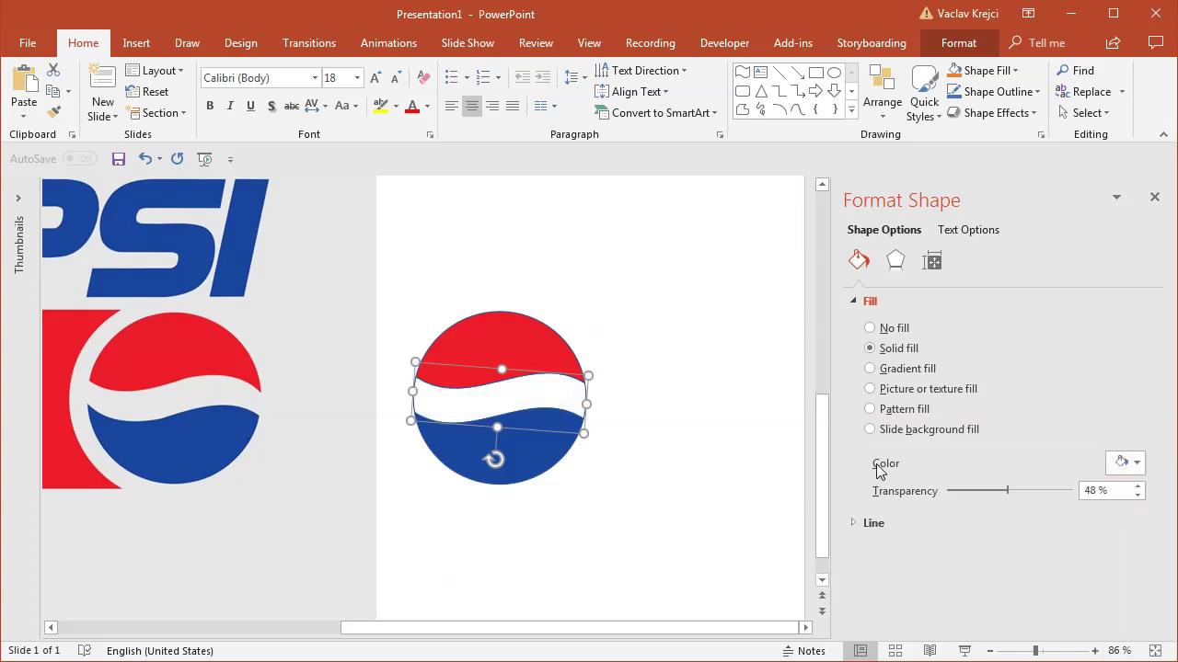
- Remove the outlines from all three pieces of the globe
left_click(517, 345, "shift")
left_click(524, 442, "shift")
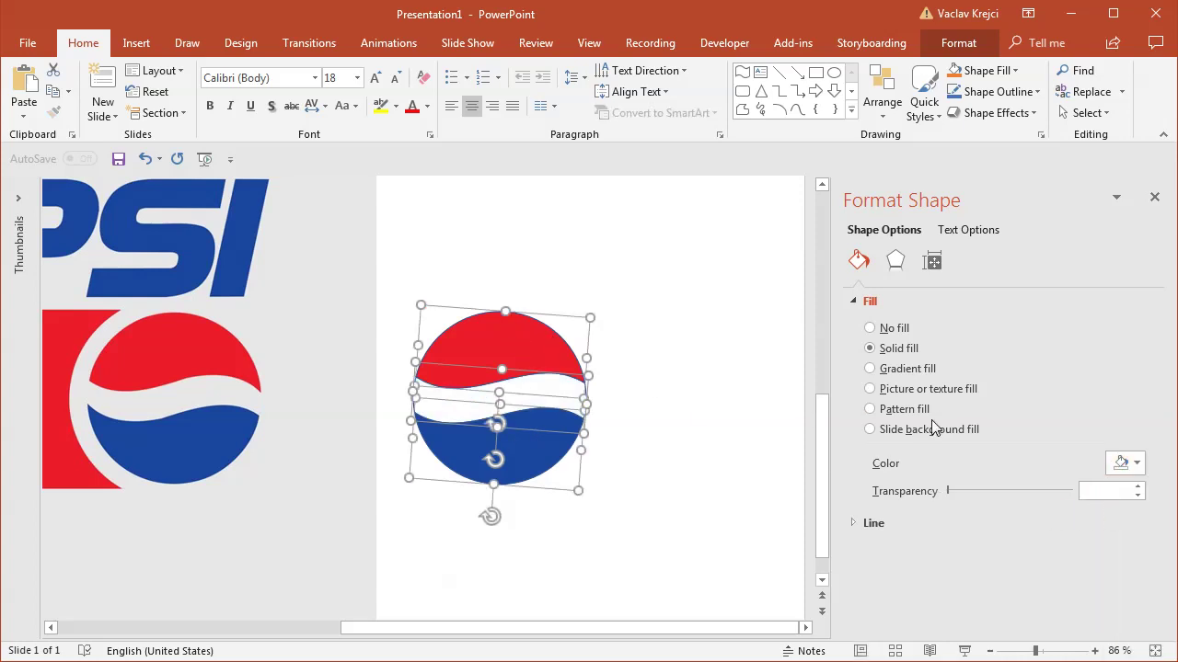
left_click(874, 522)
left_click(900, 552)
- Delete the Pepsi reference picture and group the red, white and blue globe pieces
left_click(231, 415)
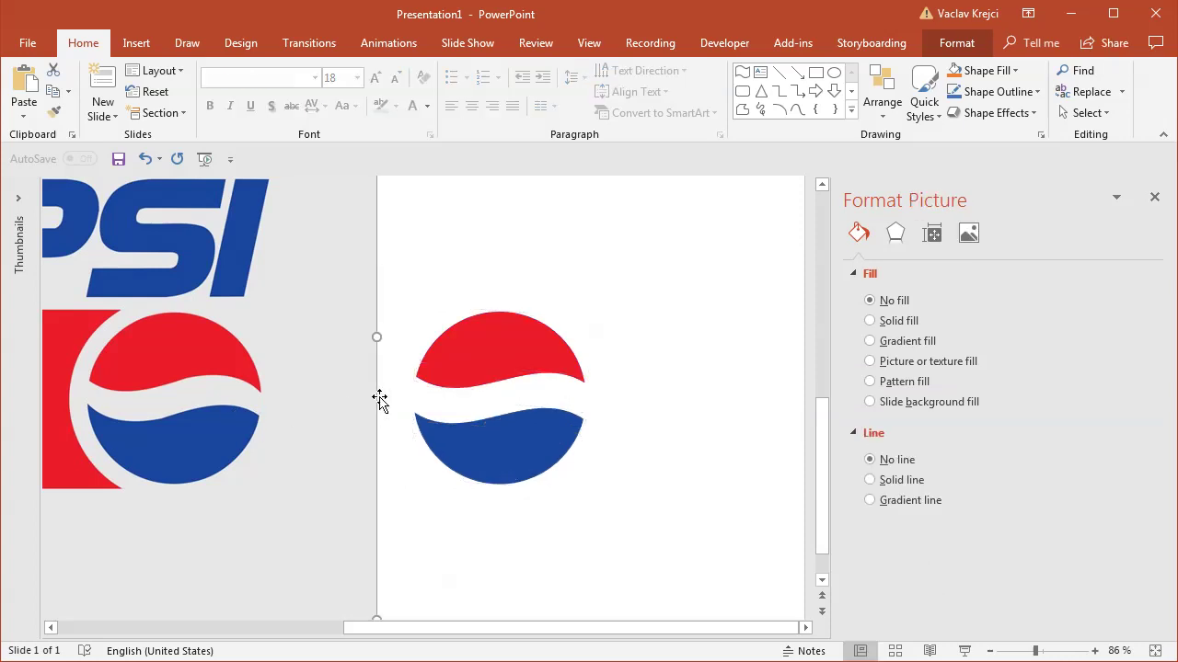
key("Delete")
left_click_drag(1035, 654, 1022, 654)
left_click(563, 422)
left_click(581, 438, "shift")
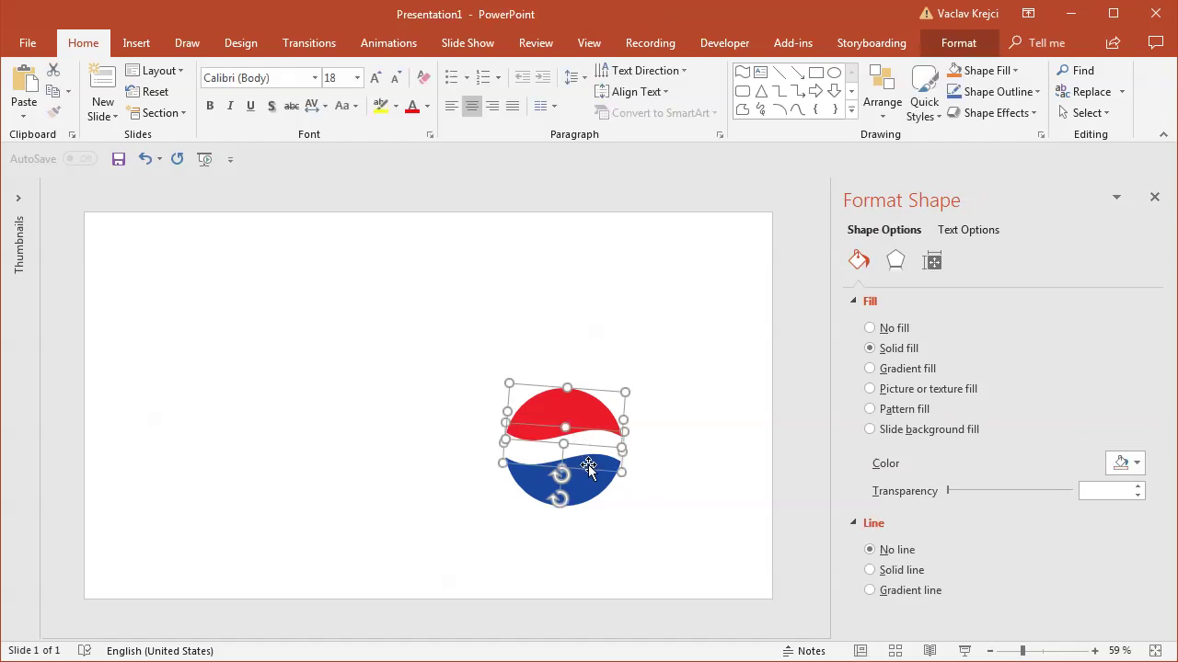
left_click(588, 467, "shift")
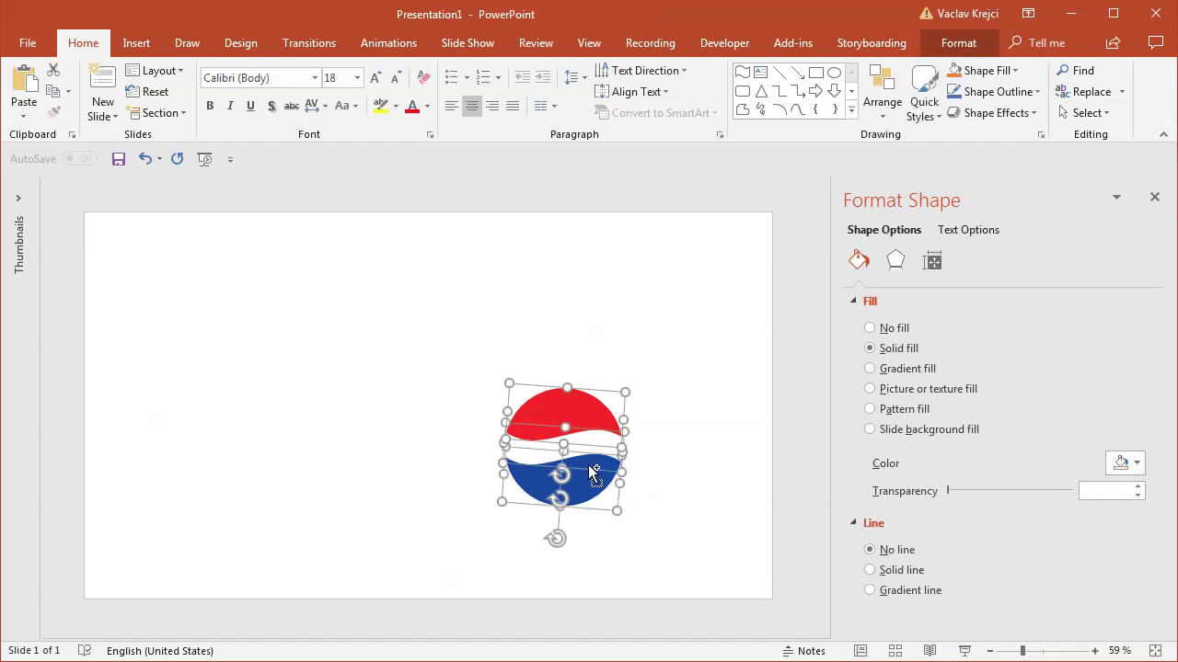
key("ctrl+g")
- Enlarge the grouped globe to about twice its size and centre it on the slide
left_click_drag(539, 391, 375, 314)
left_click_drag(435, 408, 548, 495)
left_click_drag(430, 356, 442, 367)
left_click(604, 394)
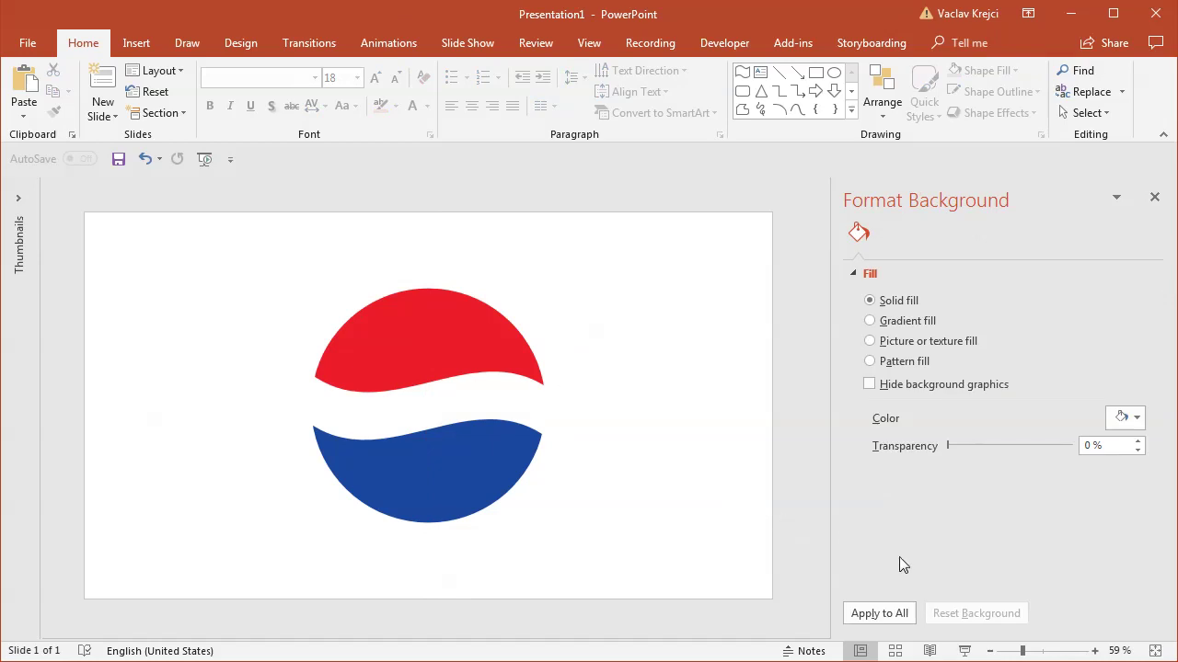
- Draw a small circle about 1.16 cm in diameter on the left part of the globe's red area
left_click(1043, 651)
left_click_drag(514, 622, 490, 626)
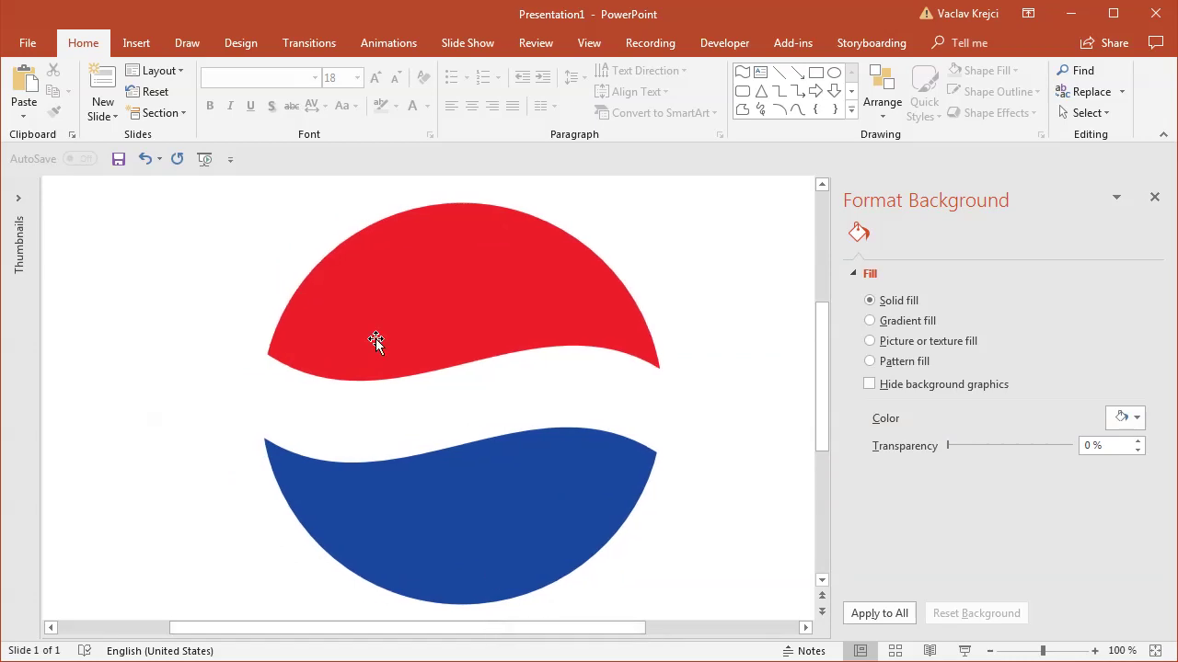
left_click(136, 43)
left_click(272, 98)
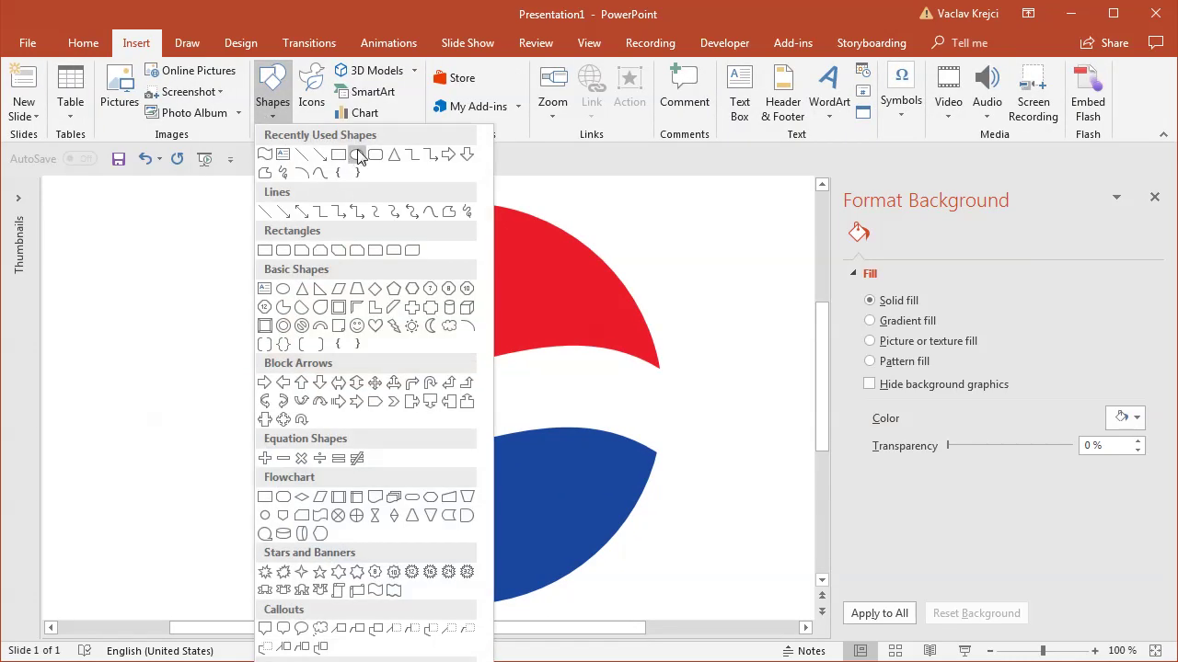
left_click(358, 156)
mouse_move(387, 288)
left_mouse_down()
mouse_move(432, 316)
mouse_move(427, 327)
left_mouse_up()
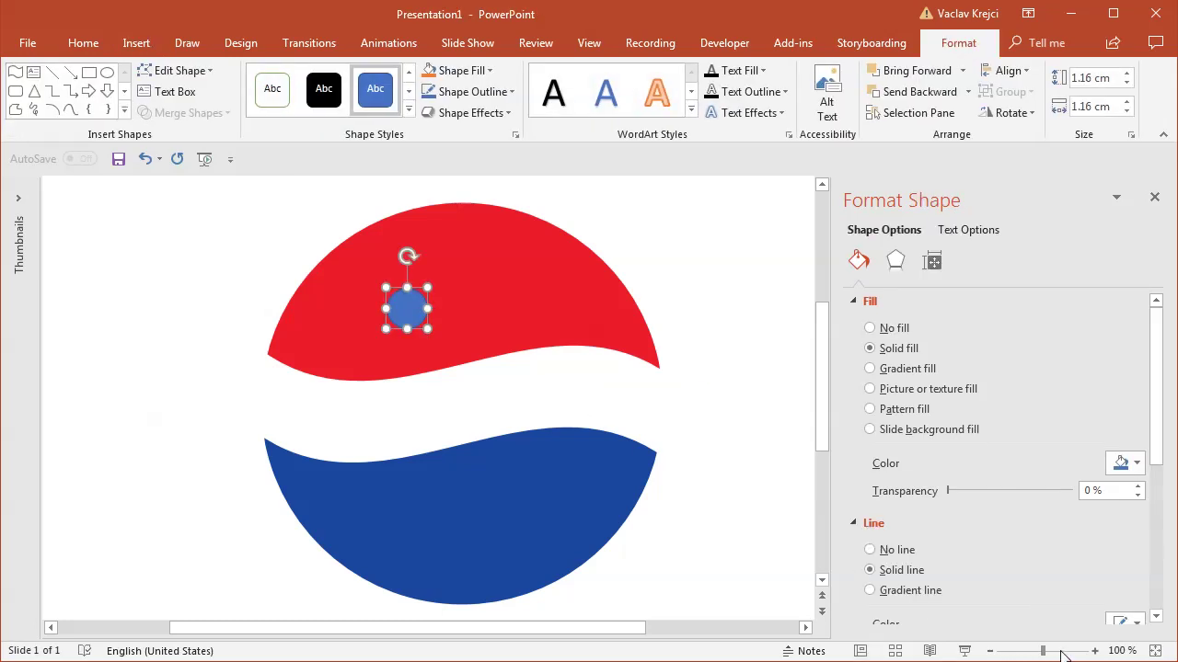
left_click(1060, 652)
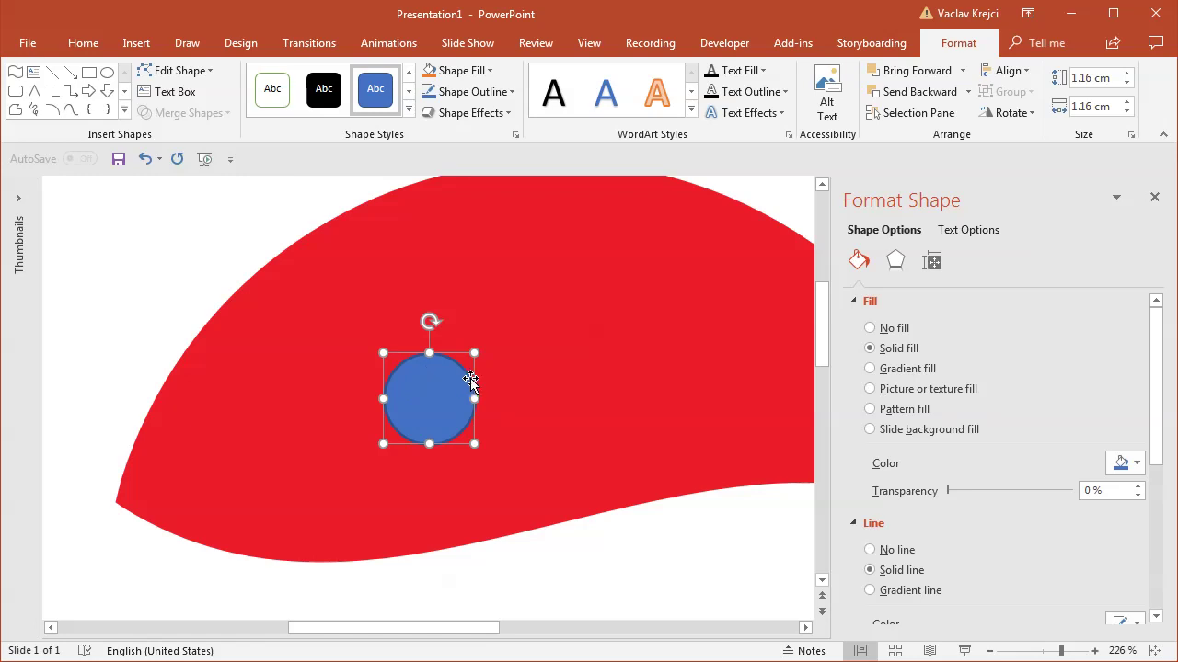
left_click_drag(477, 634, 483, 633)
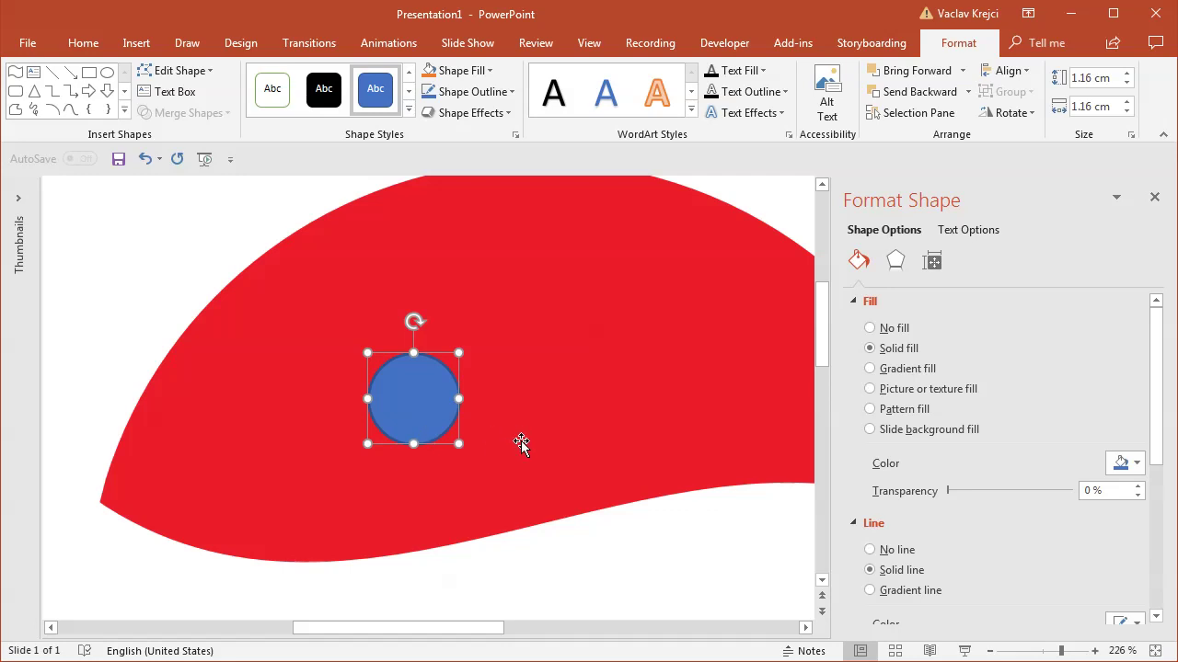
- Give the small circle a gradient fill from the light blue preset and make it radial, spreading from the center
left_click(903, 377)
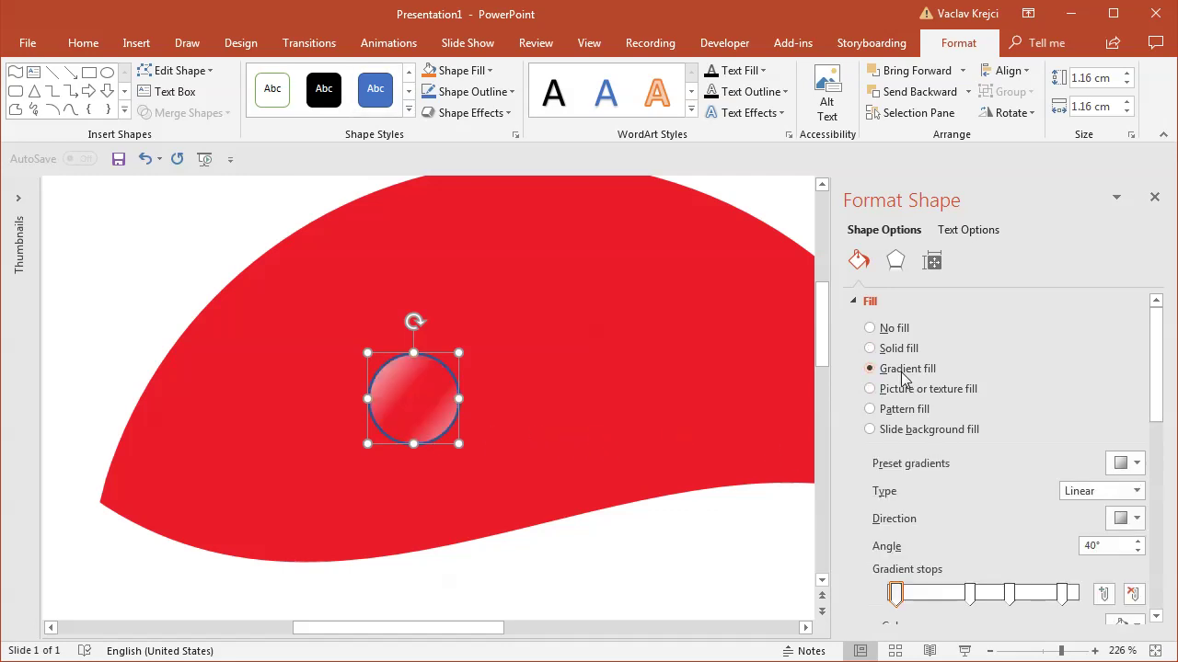
left_click(1123, 464)
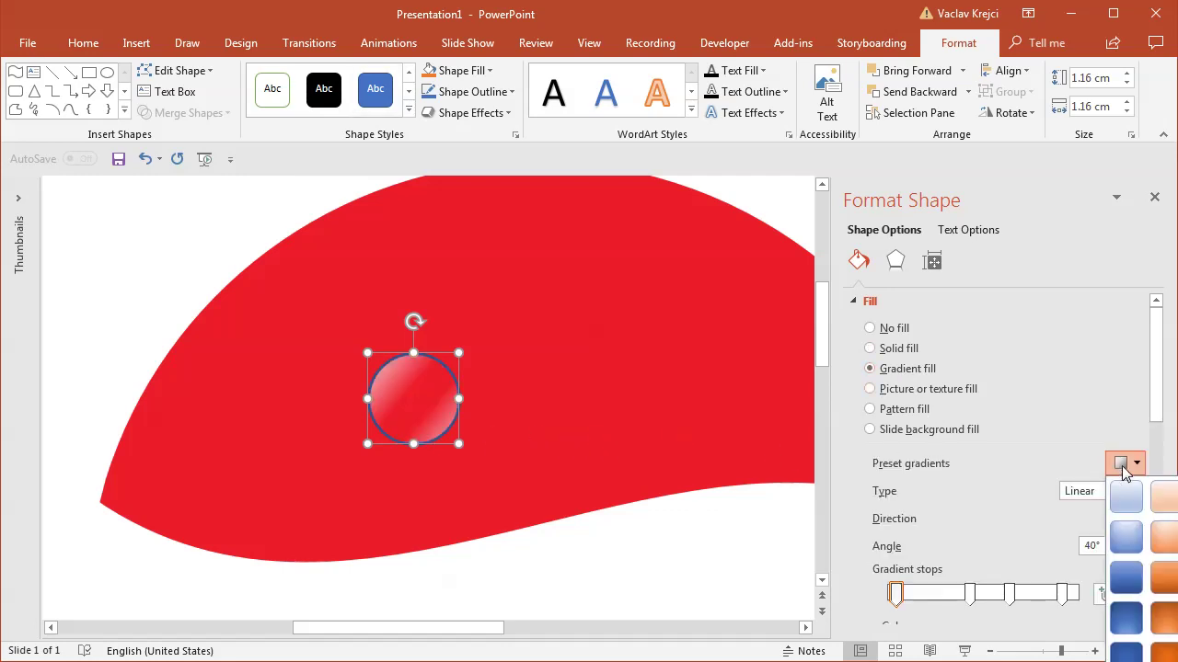
left_click(1134, 508)
scroll(1161, 399, "down", 3)
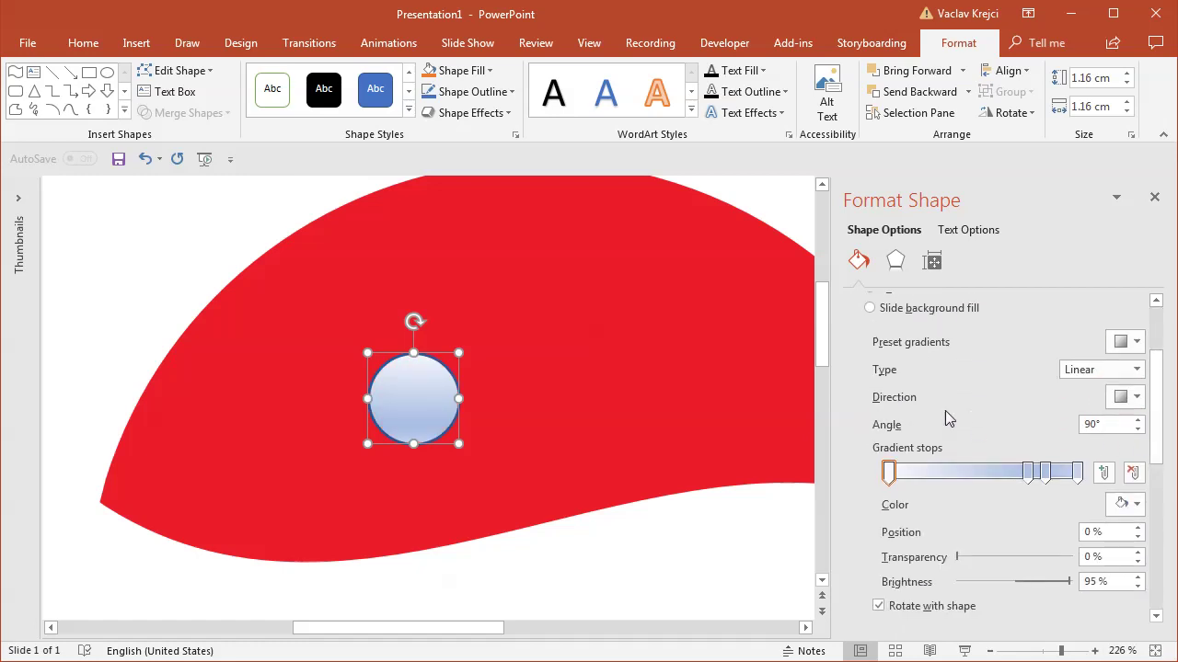
left_click(1075, 377)
left_click(1072, 406)
left_click(1136, 397)
left_click(1177, 431)
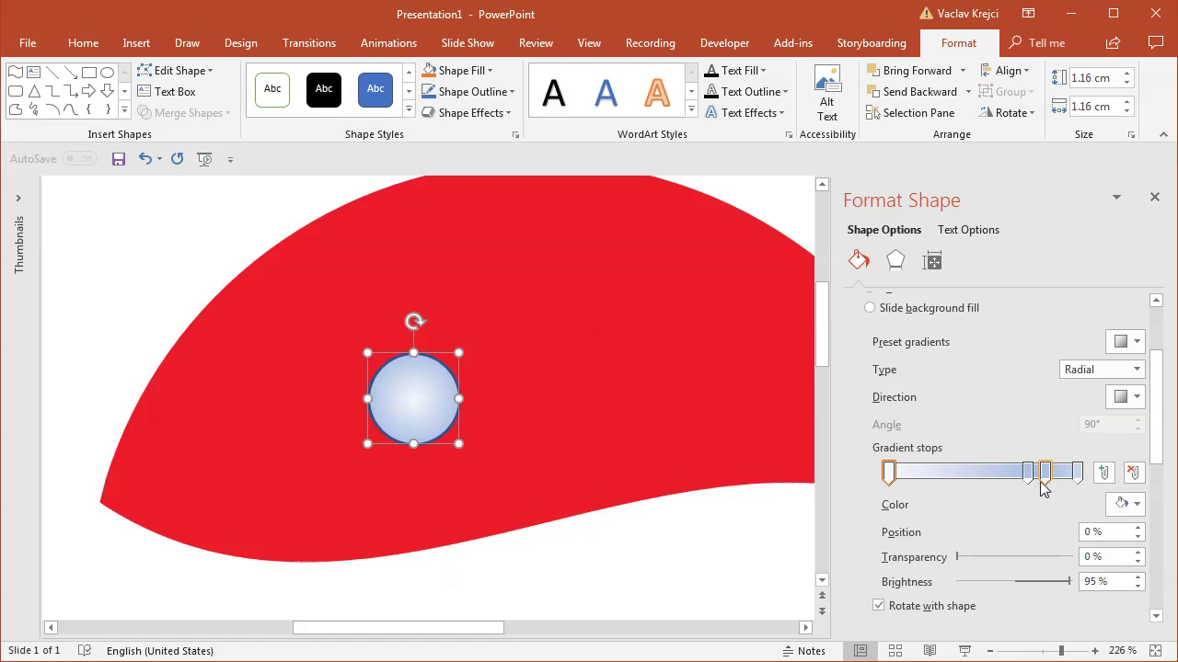
- Color the first gradient stop with the globe's red using the Eyedropper and lighten it slightly
left_click(889, 475)
left_click(1124, 505)
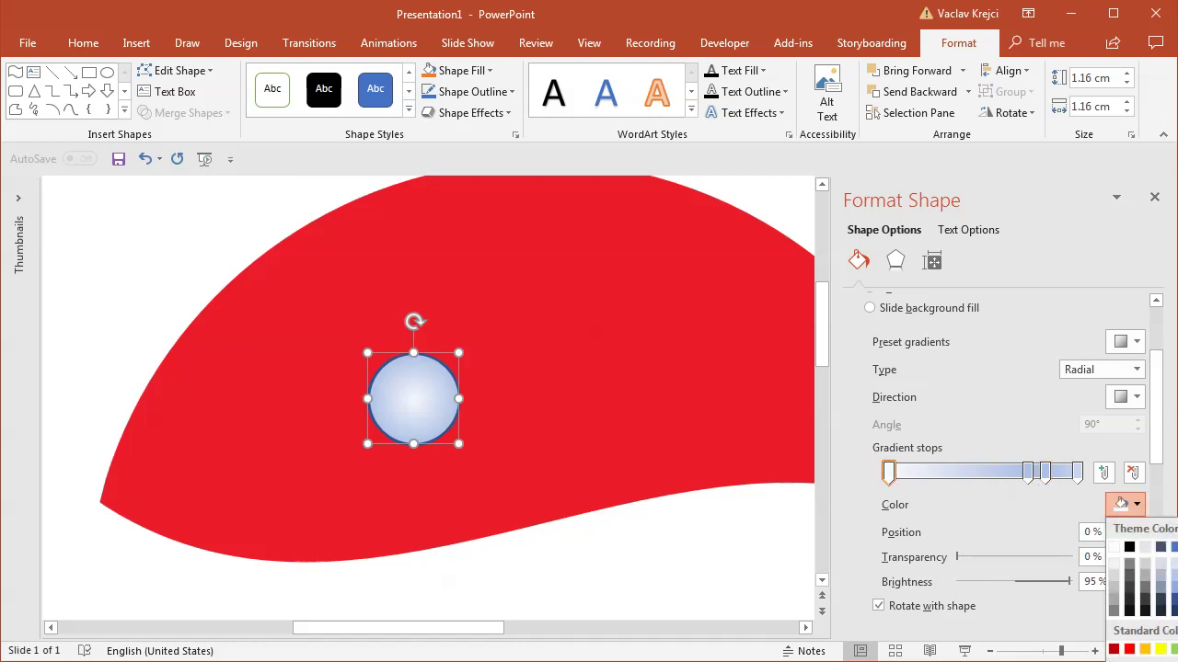
left_click(1141, 661)
left_click(546, 406)
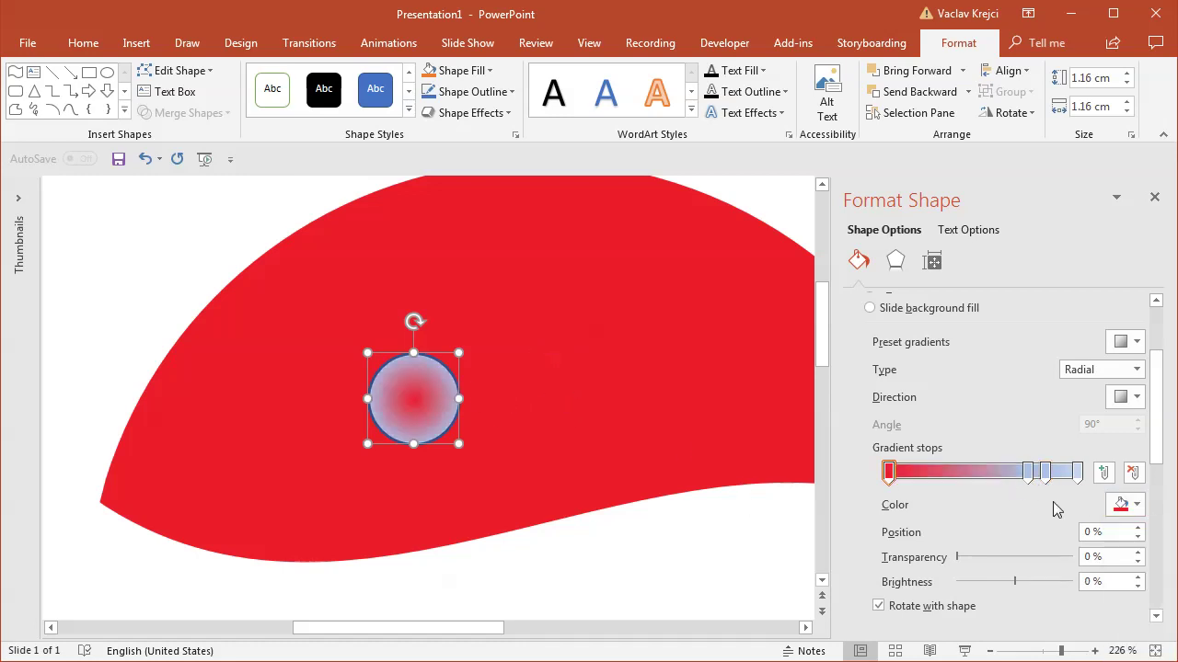
left_click(1120, 511)
left_click(1141, 661)
left_click_drag(639, 274, 639, 267)
left_click(695, 179)
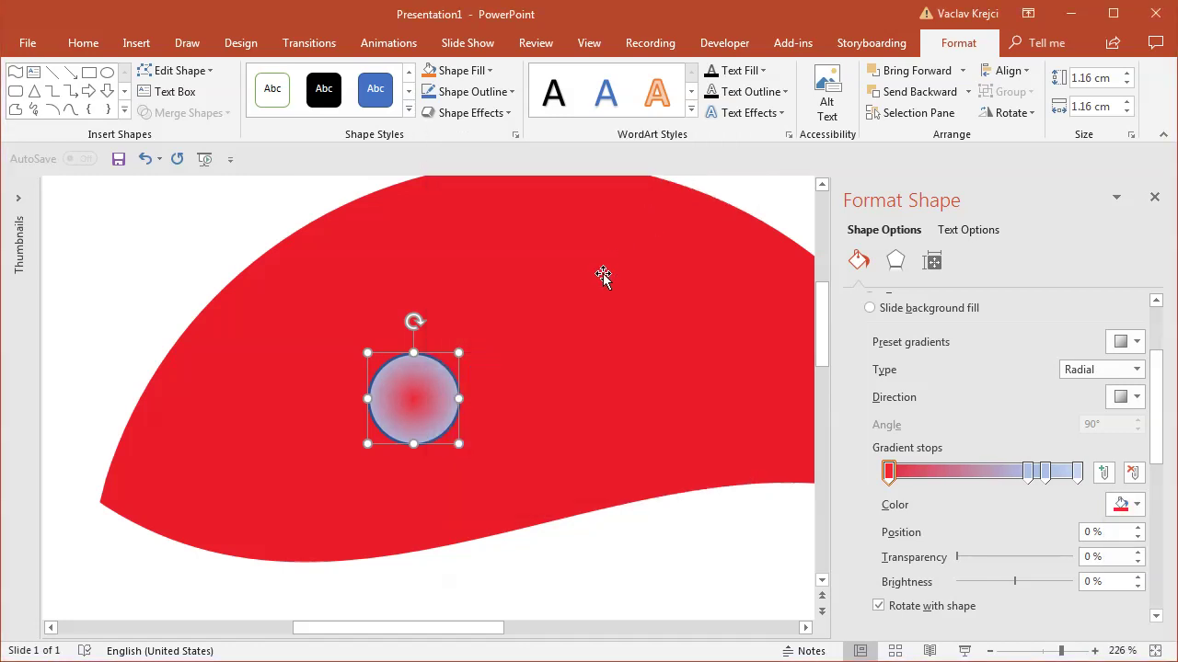
- Color the second gradient stop with the globe's red using the Eyedropper and lighten it to RGB 245, 135, 143
left_click(1027, 471)
left_click(1124, 504)
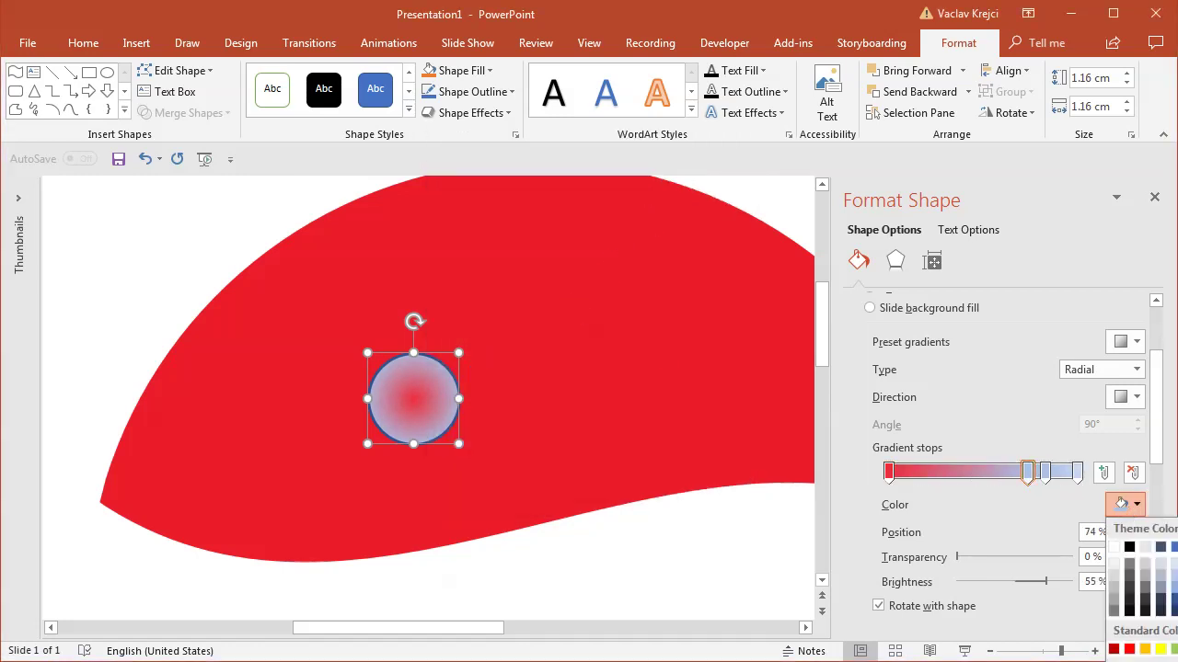
left_click(1141, 661)
left_click(577, 308)
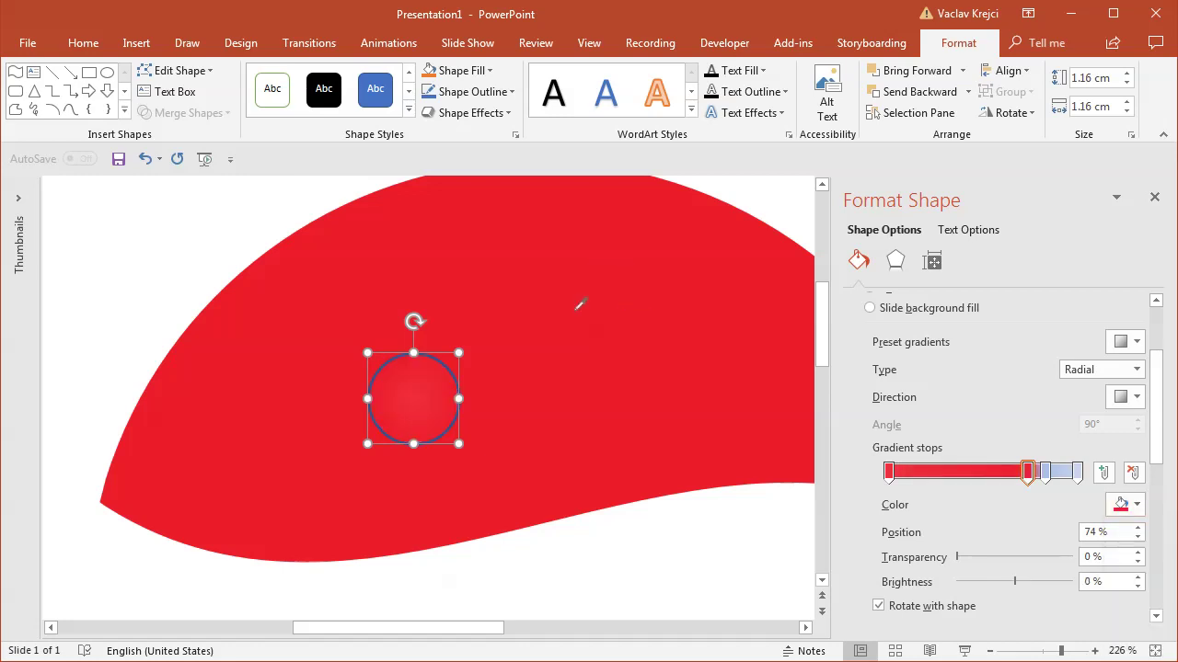
left_click(1131, 505)
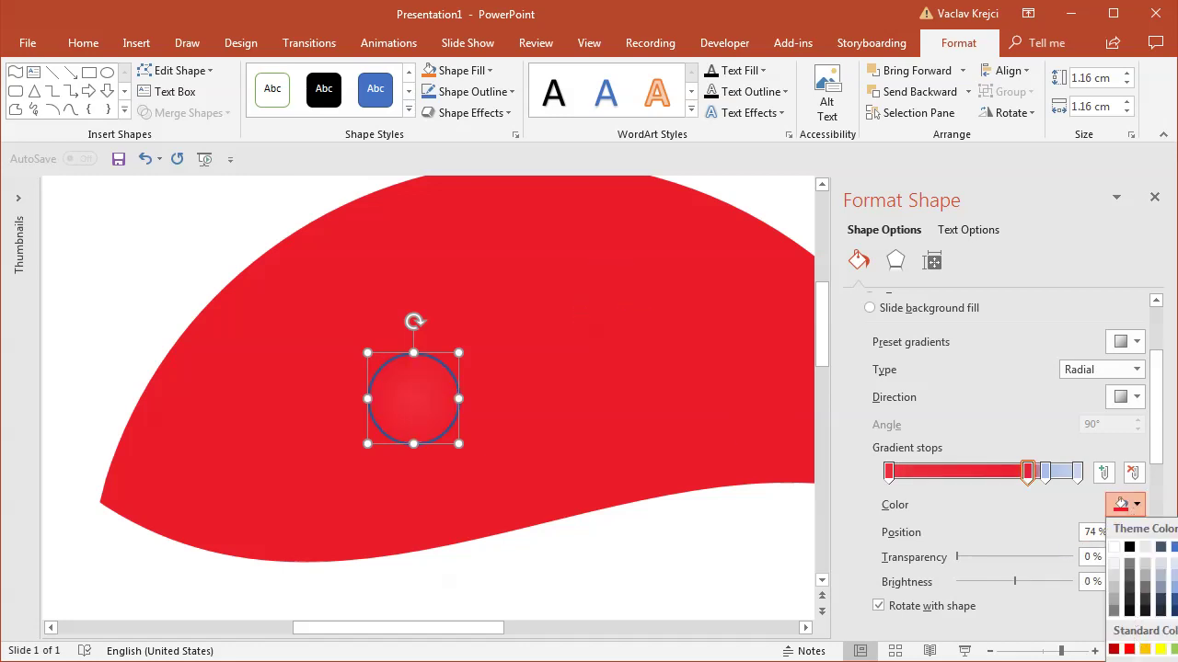
left_click(1141, 661)
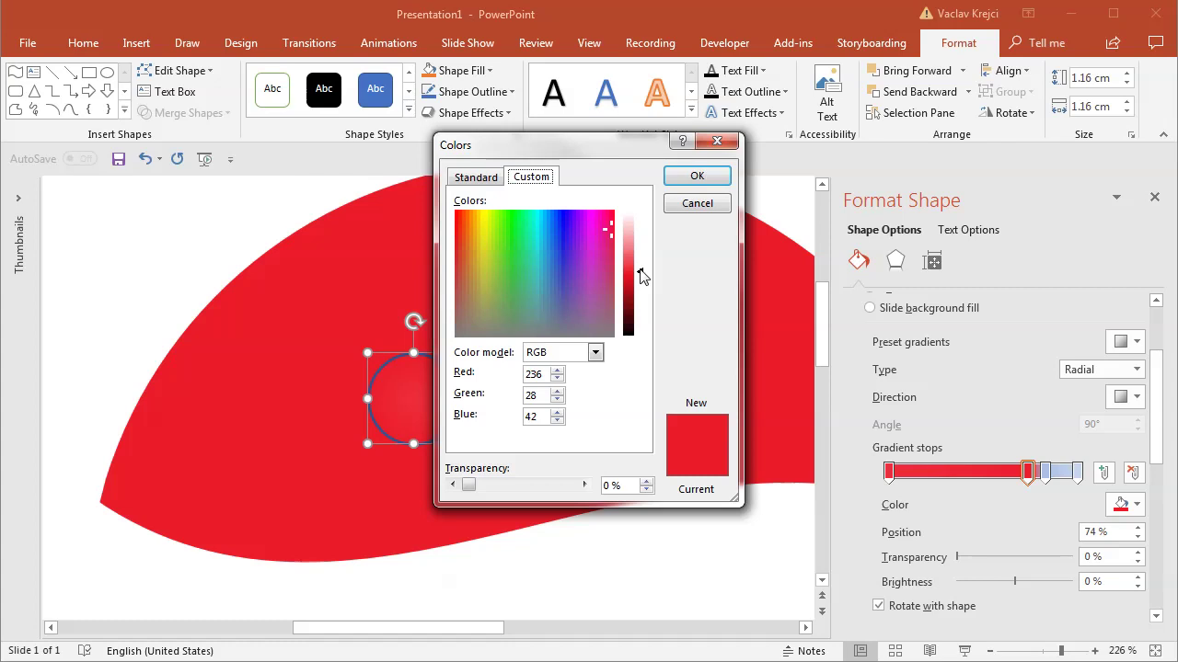
left_click_drag(642, 276, 642, 252)
left_click(690, 178)
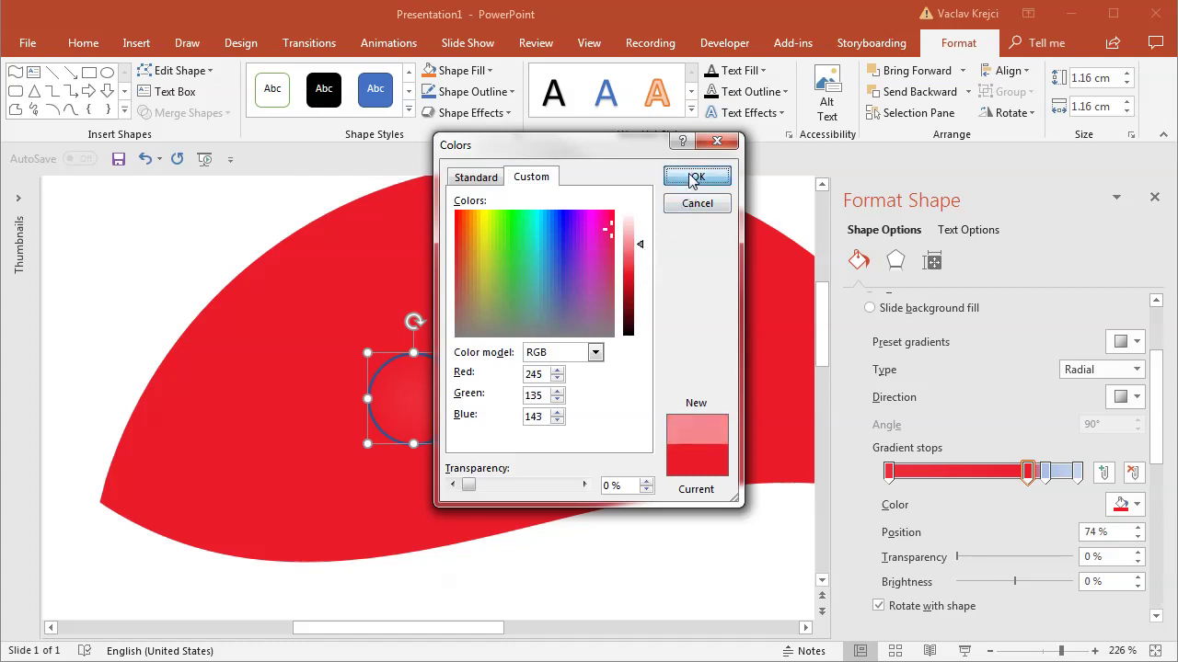
- Move the first gradient stop inward, remove the two surplus blue stops and place the light red stop at 71%
left_click_drag(889, 473, 957, 474)
left_click_drag(1027, 473, 1050, 516)
left_click_drag(1077, 477, 1086, 517)
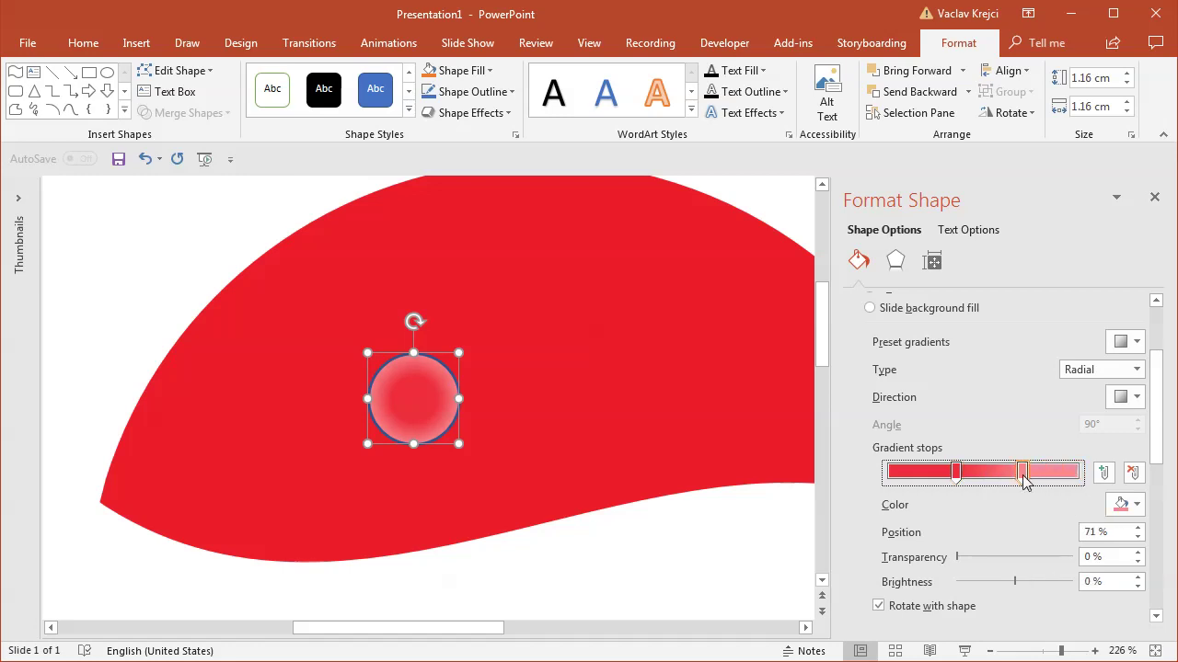
- Set the small circle's outline to white with 41% transparency
left_click_drag(1164, 462, 1158, 538)
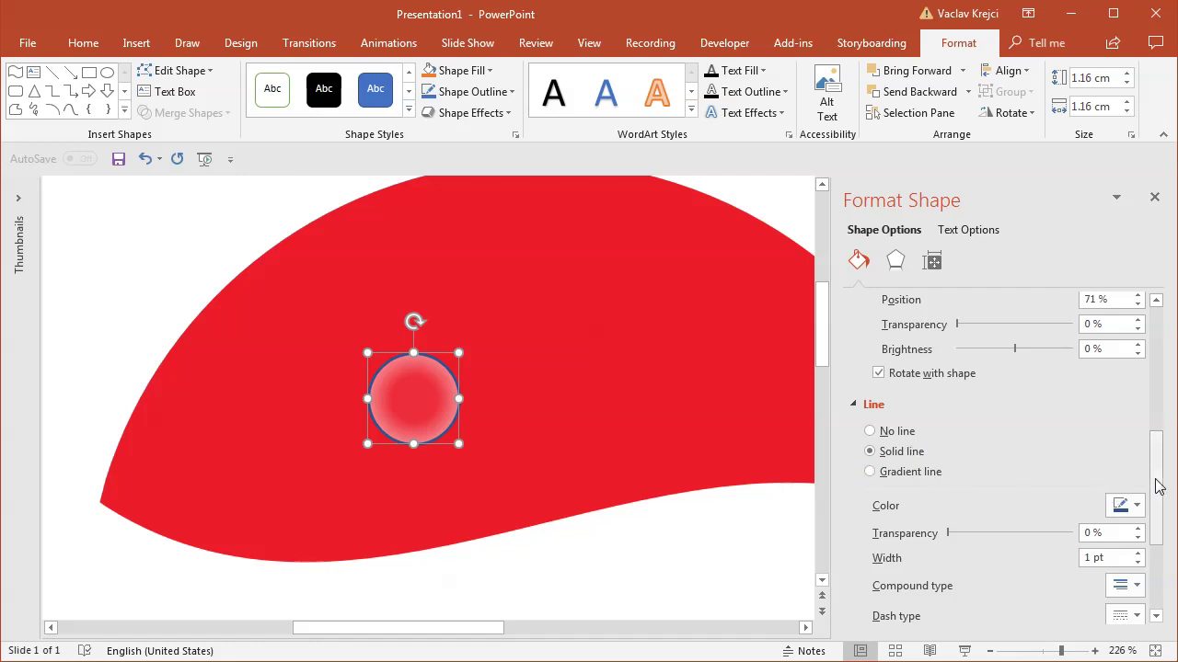
scroll(1162, 460, "down", 3)
left_click(1137, 401)
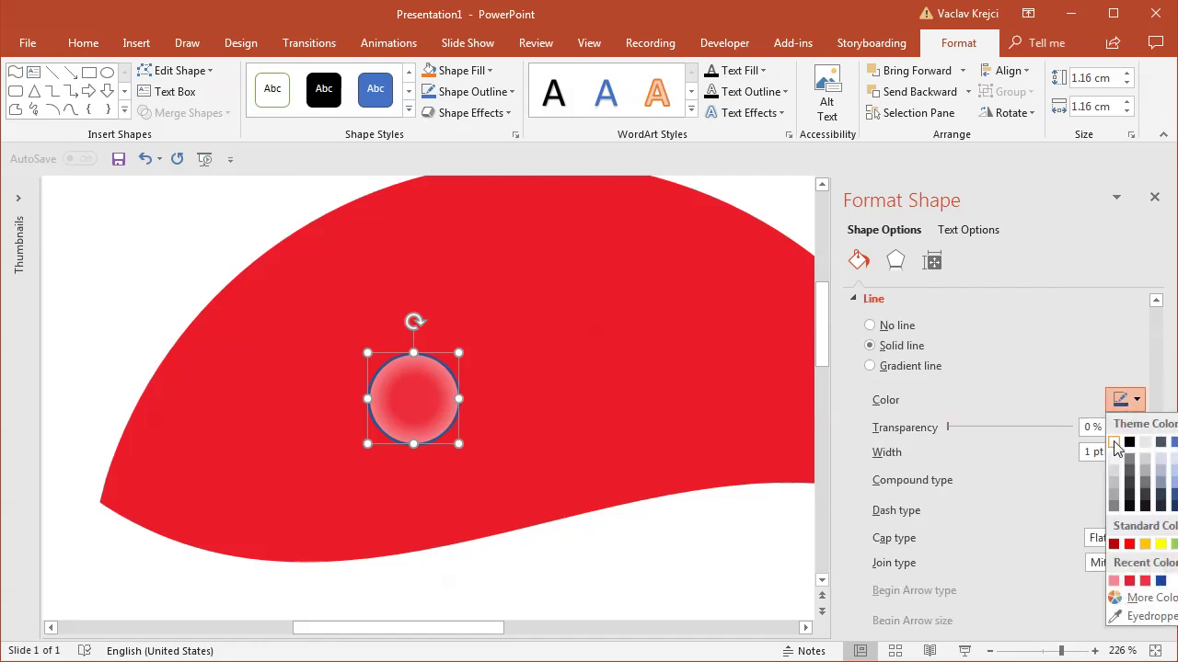
left_click(1115, 439)
left_click_drag(948, 427, 999, 429)
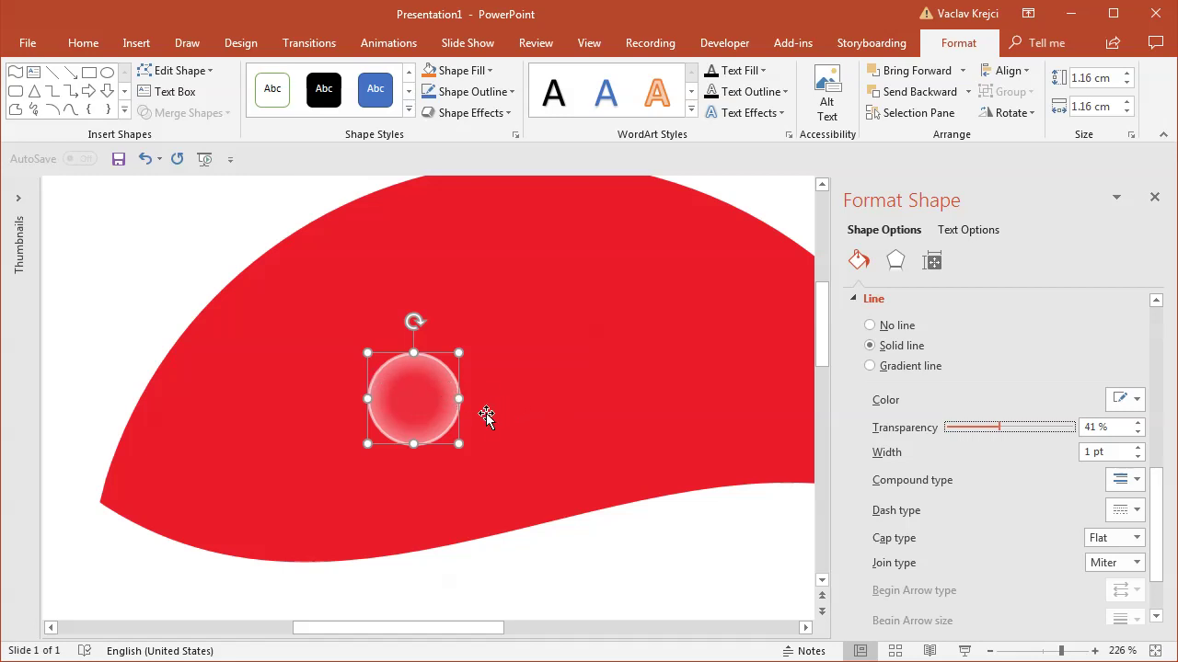
- Apply the first Perspective 3-D rotation preset to the small circle
left_click(896, 257)
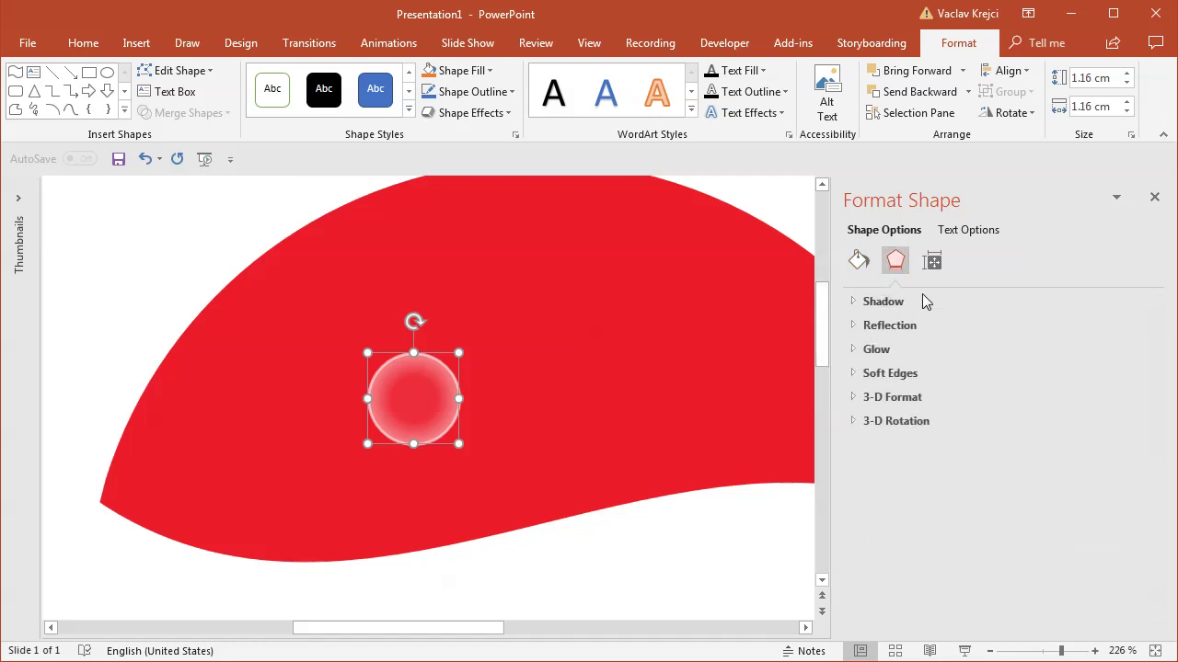
left_click(910, 421)
scroll(1157, 462, "down", 1)
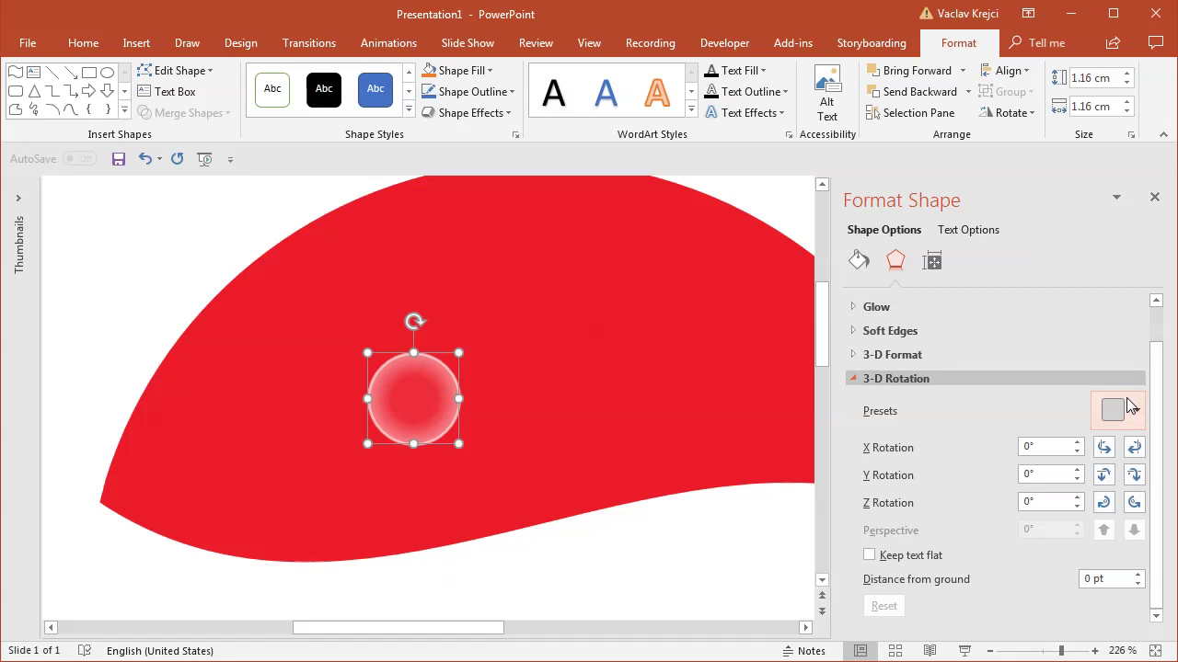
left_click(1128, 409)
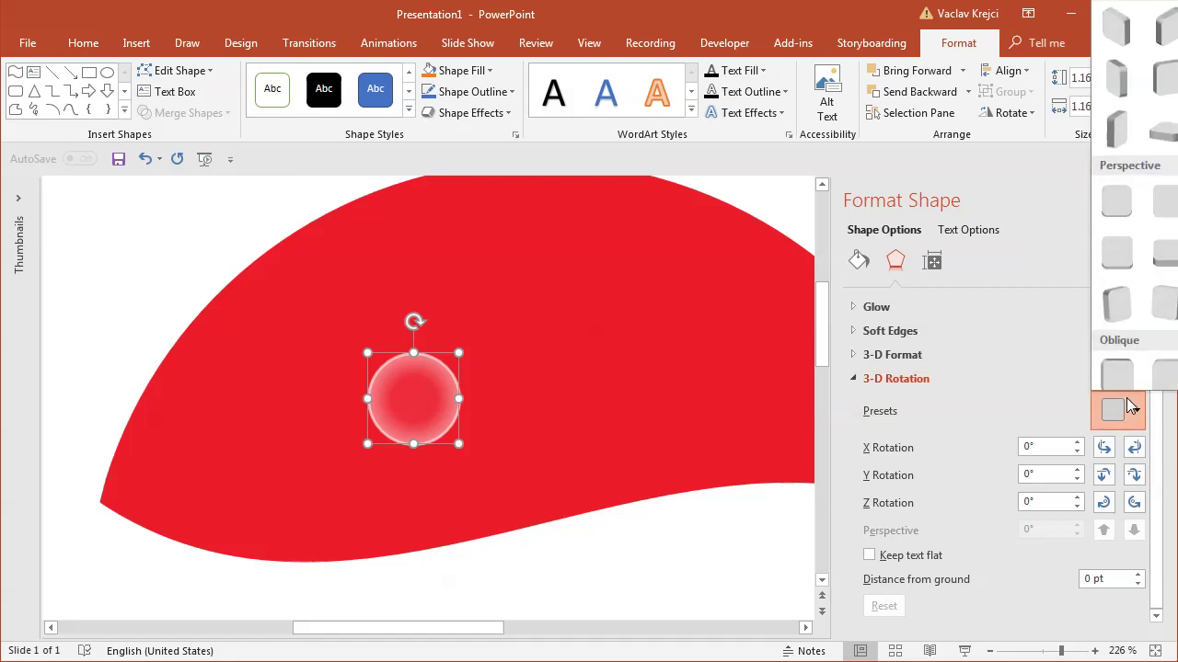
left_click(1109, 198)
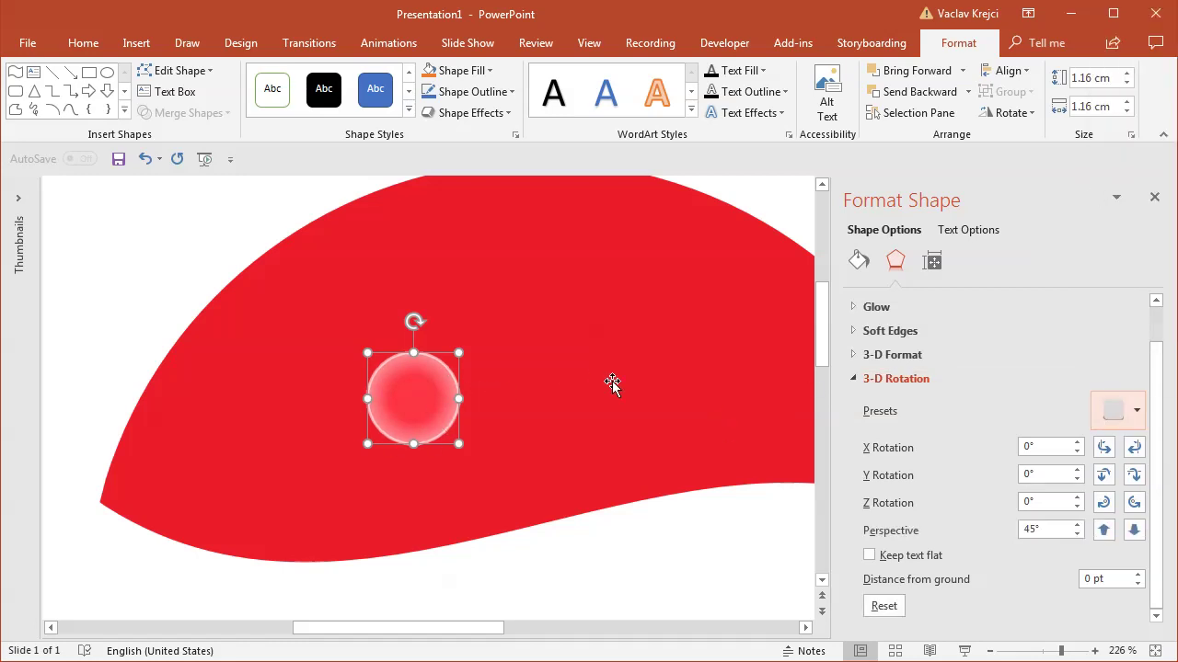
- Apply the first top bevel preset, 6 pt wide and 6 pt high, to the small circle
left_click(890, 356)
scroll(1164, 419, "down", 1)
left_click(906, 366)
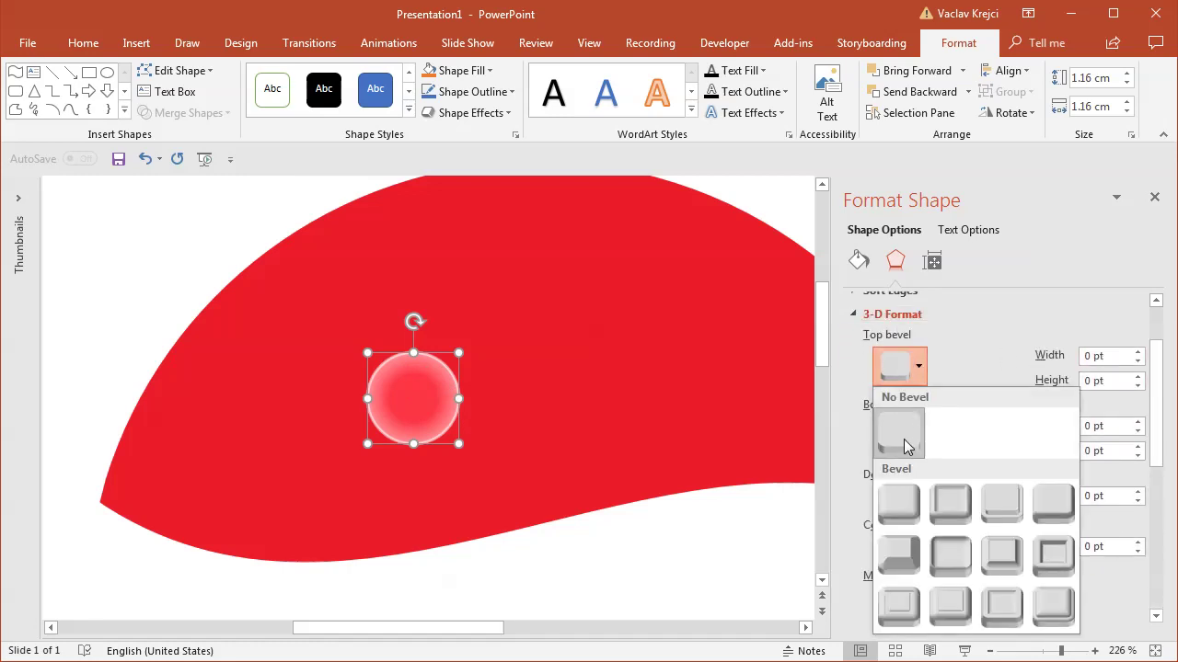
left_click(894, 504)
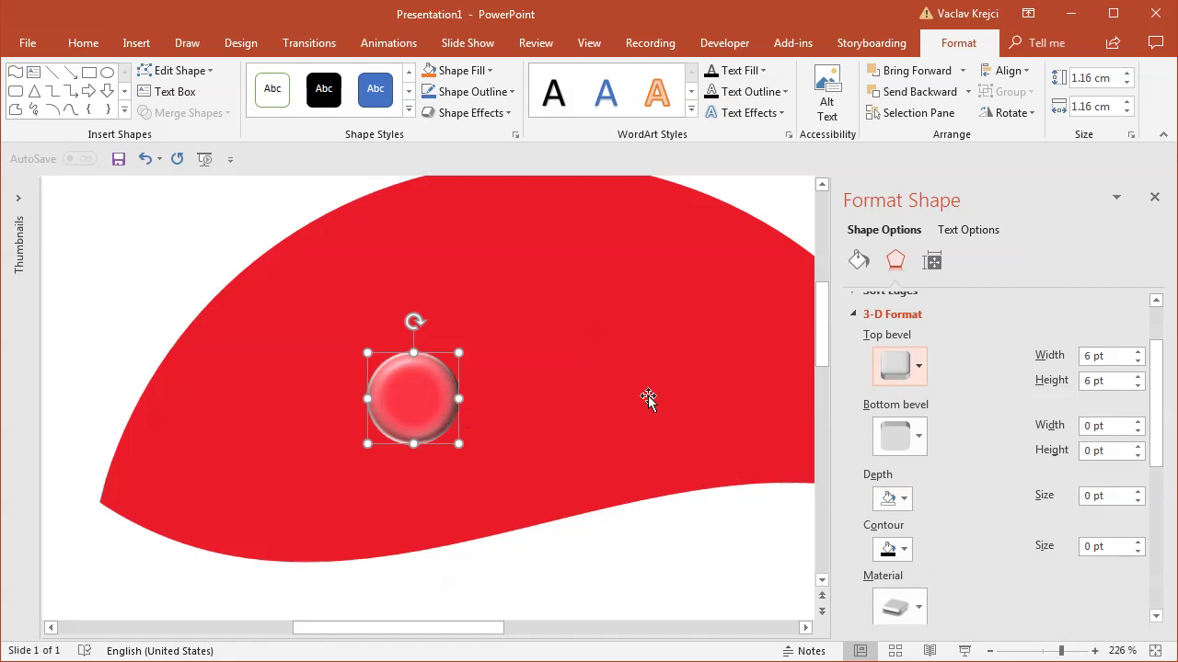
- Increase the width of the small circle's top bevel to 17 pt
left_click(1113, 353)
key("Up")
key("Up")
key("Up")
key("Up")
key("Up")
key("Up")
key("Up")
key("Up")
key("Up")
key("Up")
key("Up")
key("Up")
key("Up")
key("Up")
key("Up")
key("Up")
key("Up")
key("Up")
key("Up")
key("Up")
key("Up")
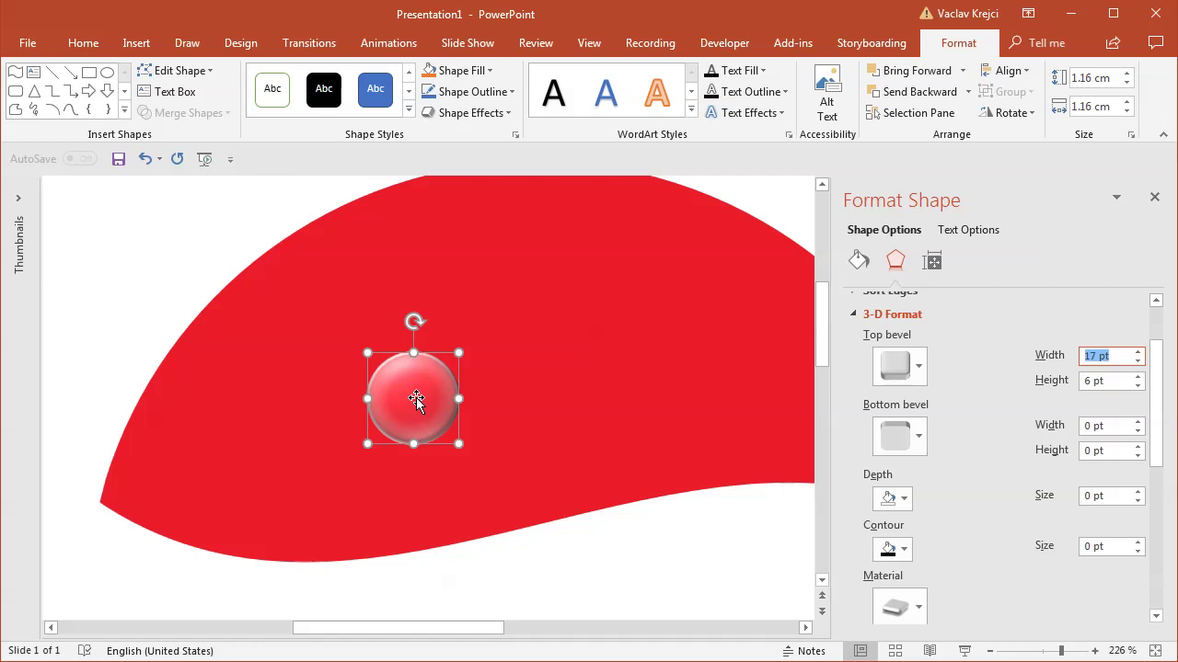
- Increase the height of the small circle's top bevel to 10.5 pt
left_click(1101, 382)
key("Up")
key("Up")
key("Up")
key("Up")
key("Up")
key("Up")
key("Up")
key("Up")
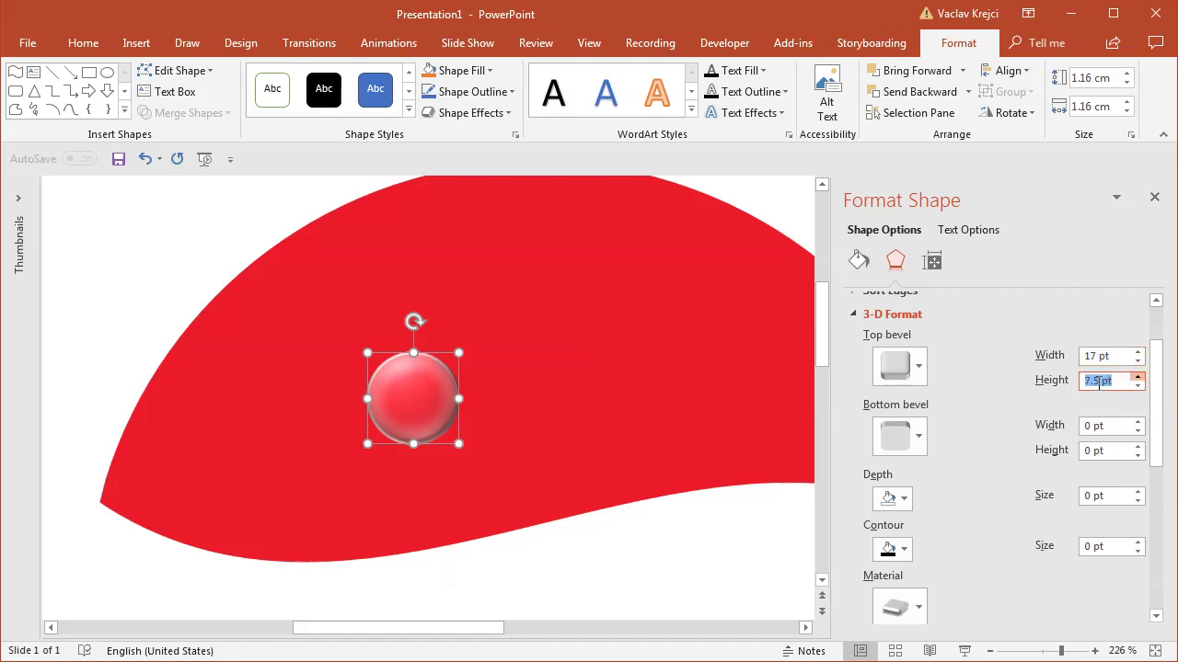
key("Up")
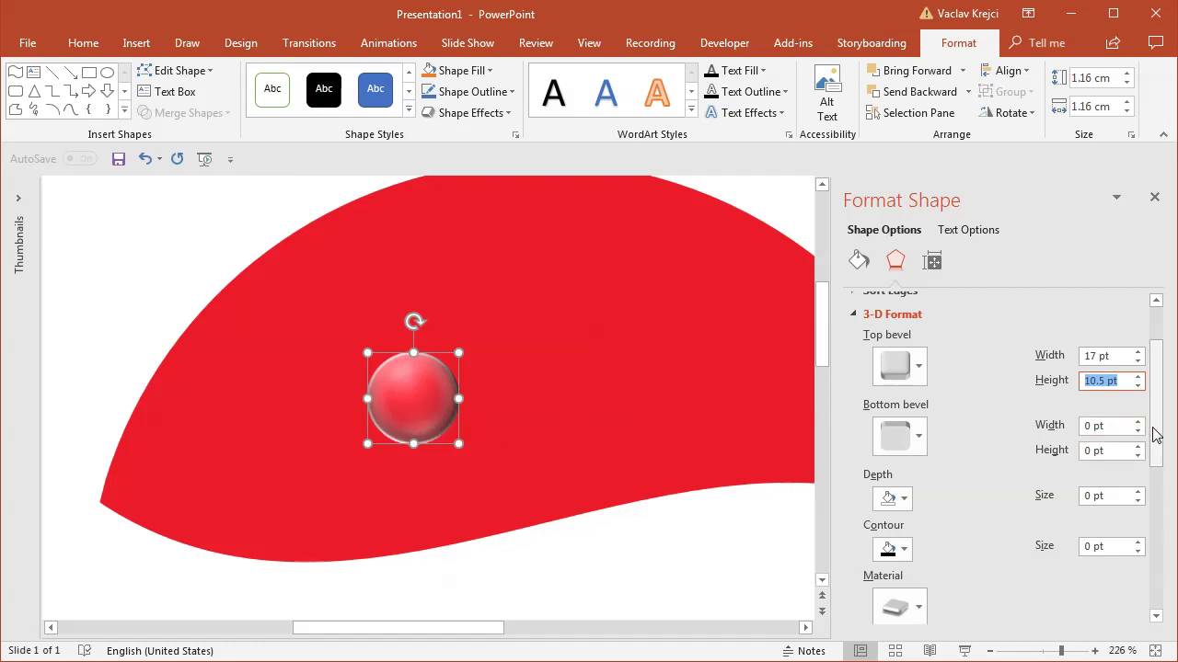
- Apply the sixth Neutral lighting preset to the small circle's 3-D format
scroll(1156, 436, "down", 5)
left_click(900, 471)
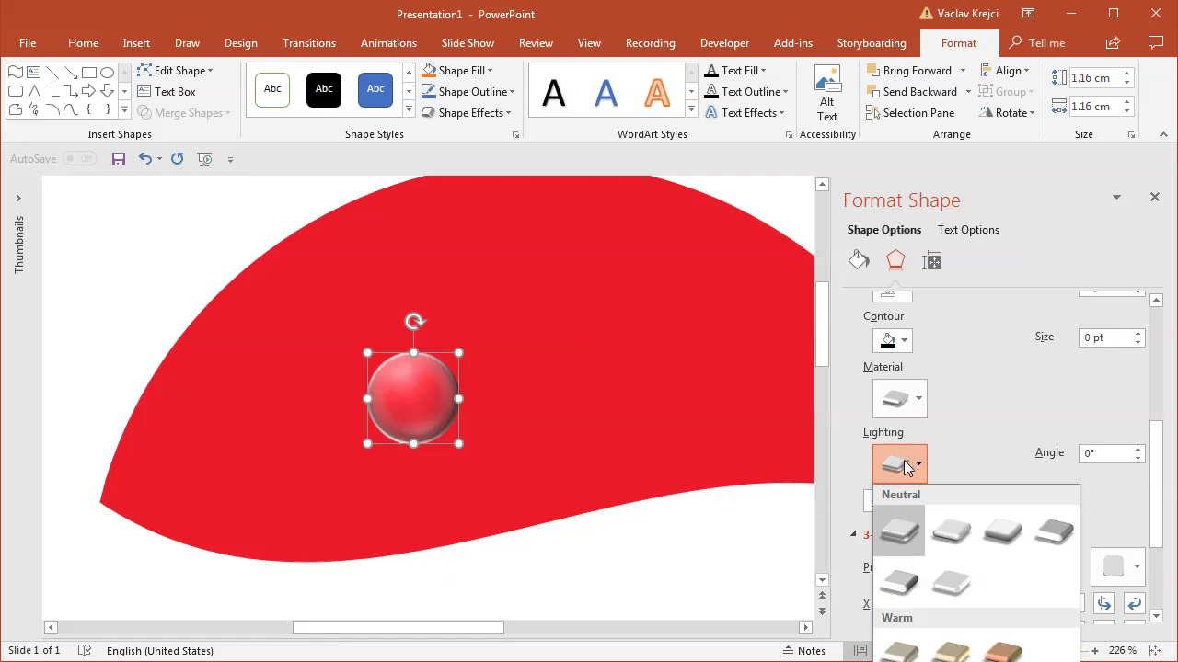
left_click(956, 578)
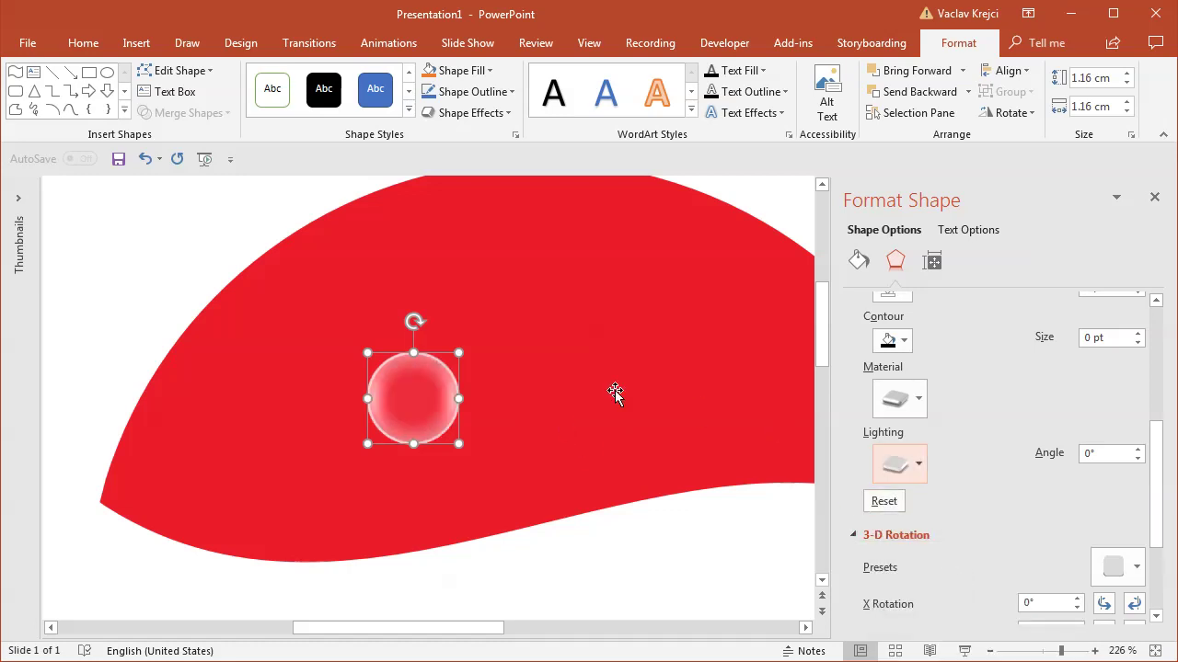
- Adjust the lighting angle under the Neutral preset to 50°
left_click(1103, 455)
key("Up")
key("Up")
key("Up")
key("Up")
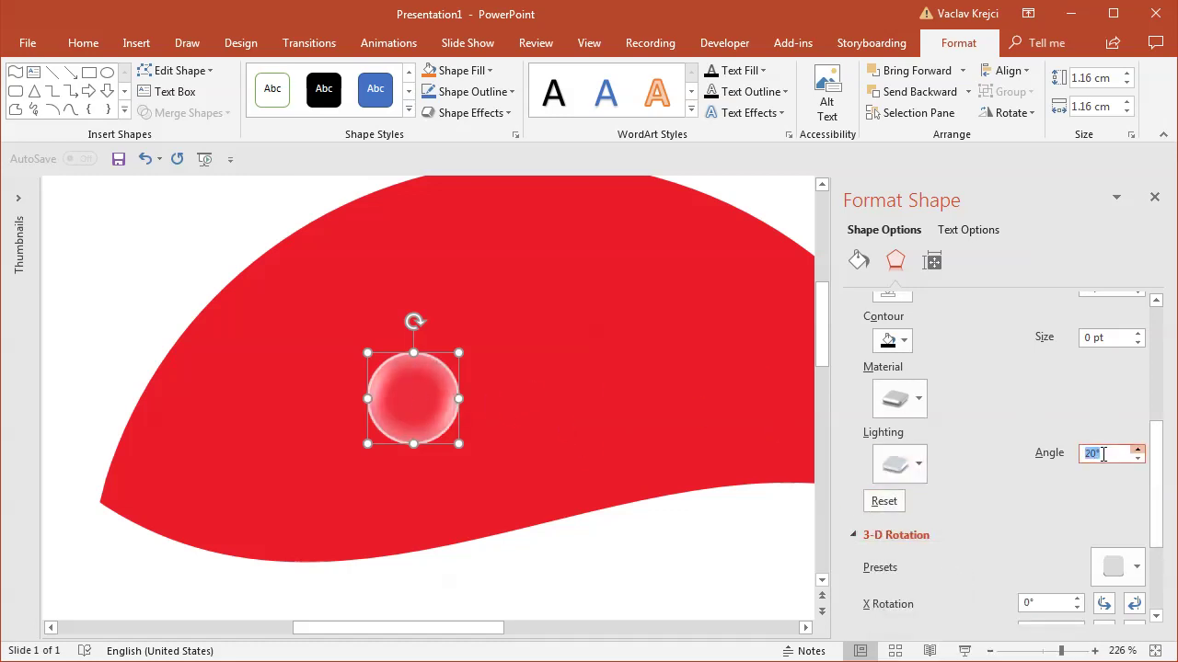
type("70")
key("Return")
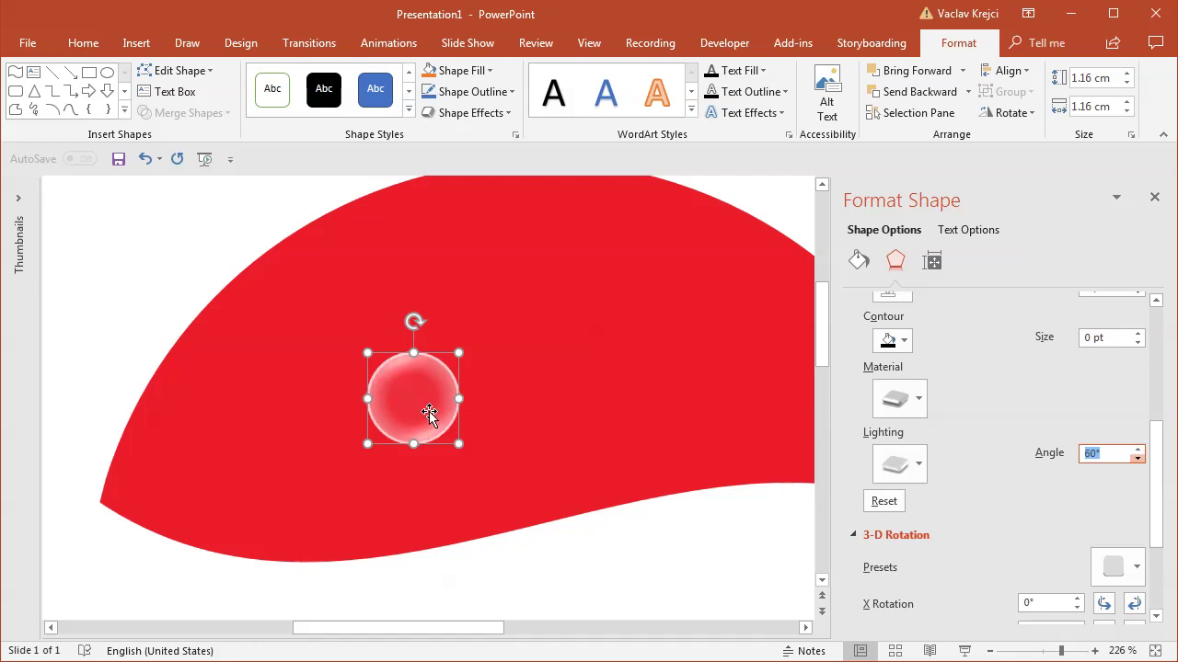
left_click(1137, 458)
- Apply the fourth Standard material to the small circle and raise its top bevel height to 18 pt
left_click(897, 398)
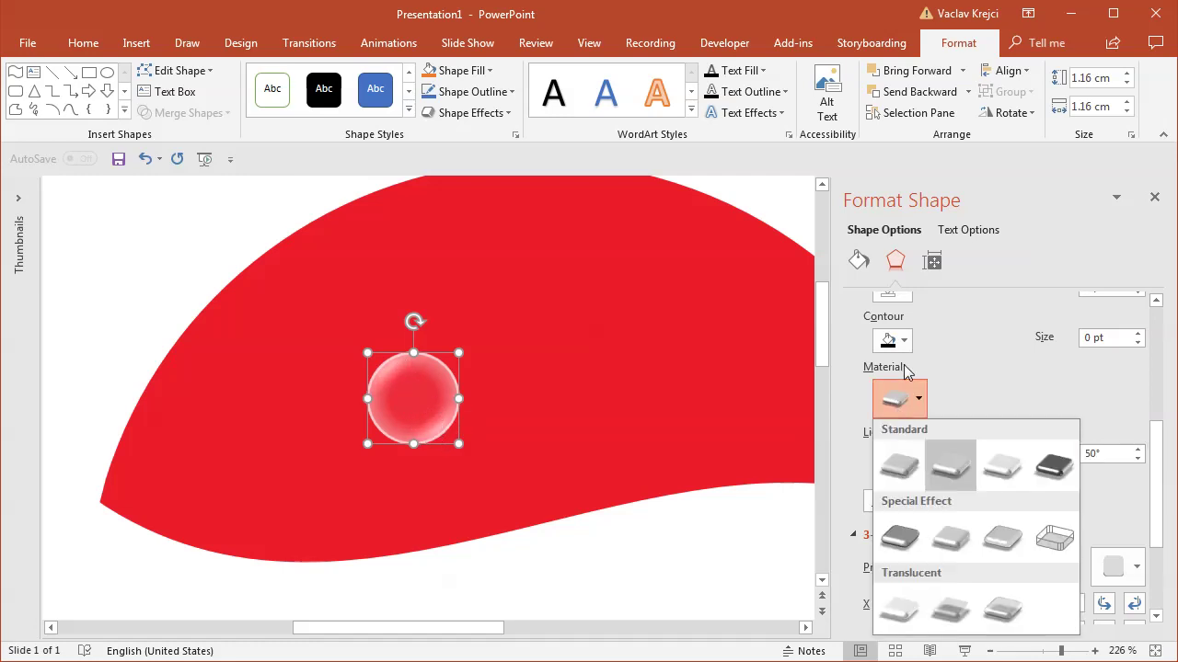
left_click(1052, 469)
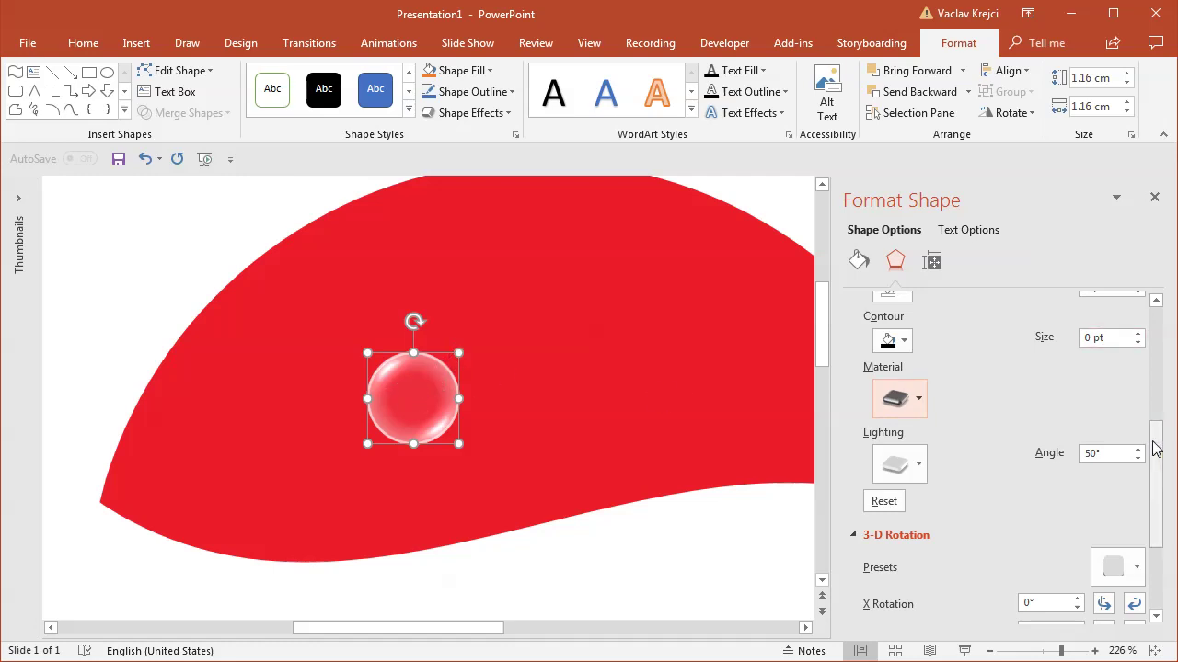
left_click_drag(1154, 447, 1153, 395)
left_click(1112, 309)
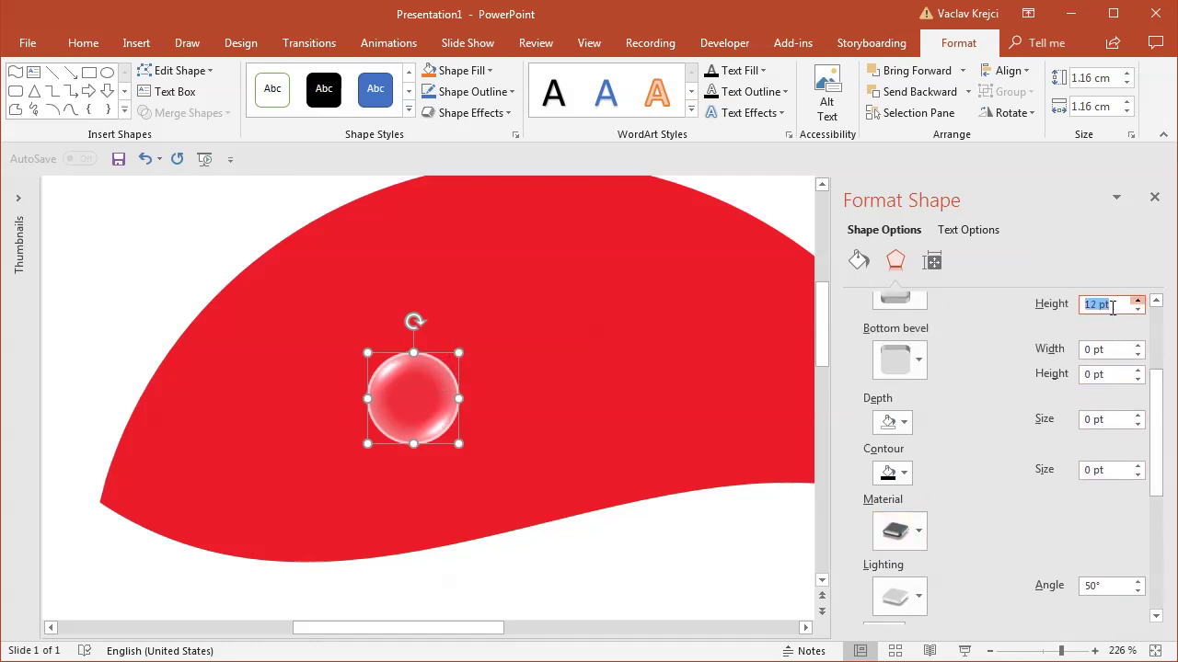
key("Up")
key("Up")
key("Up")
key("Up")
key("Up")
key("Up")
- Switch the small circle's lighting to the Special preset Flat
left_click_drag(1161, 444, 1154, 472)
left_click(918, 521)
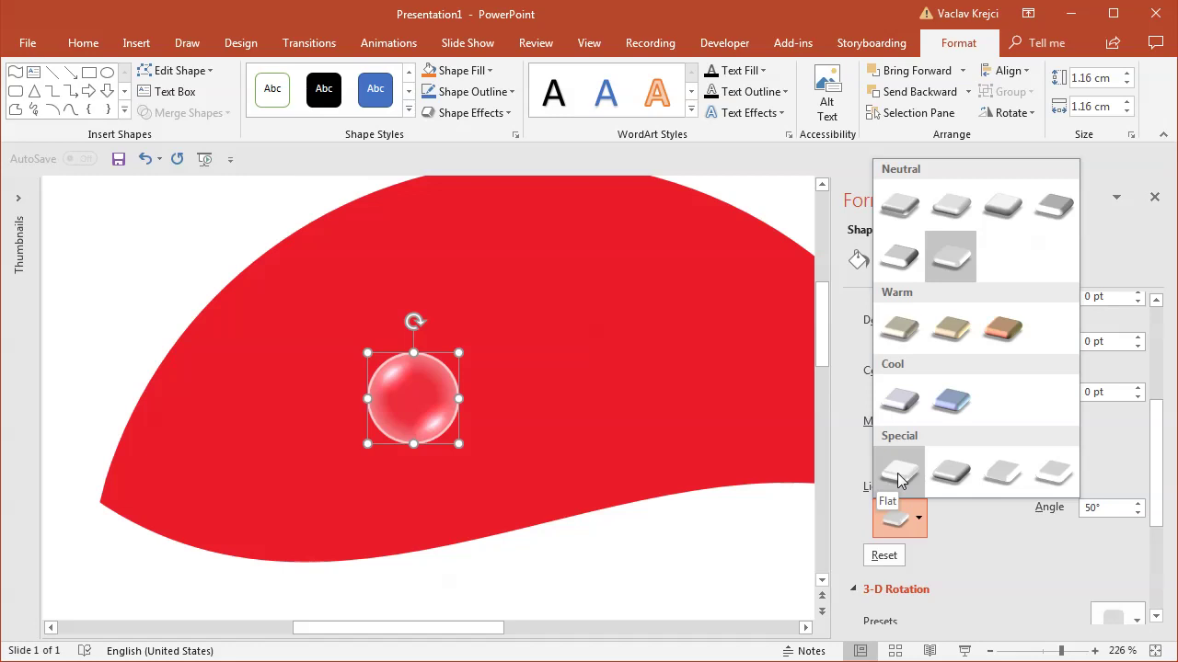
left_click(898, 478)
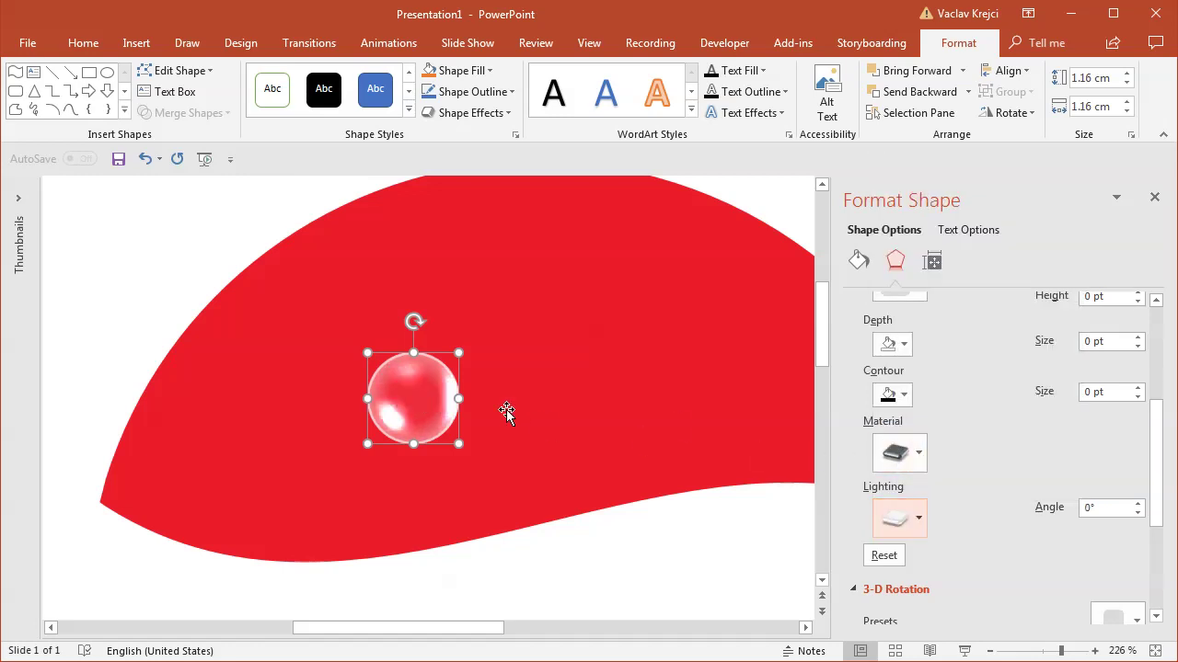
- Set the angle of the Flat lighting on the small circle to 50°
left_click_drag(1154, 437, 1160, 390)
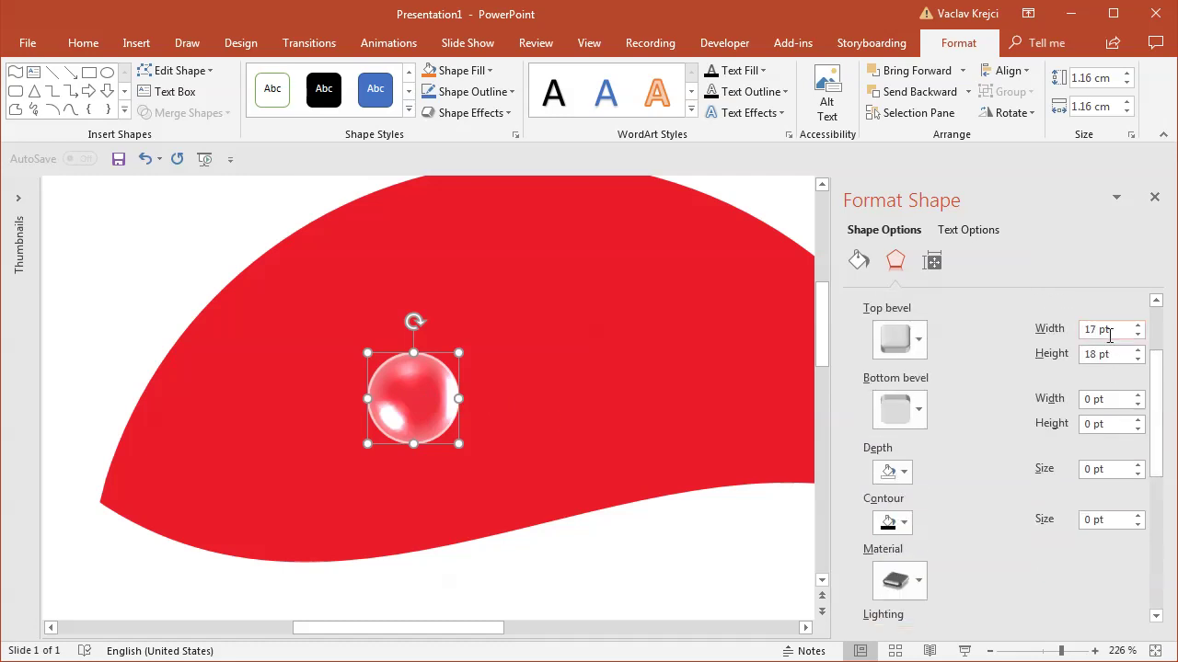
left_click_drag(1160, 467, 1159, 515)
left_click(1107, 512)
key("Up")
key("Up")
key("Up")
key("Up")
key("Up")
key("Up")
key("Up")
key("Up")
key("Up")
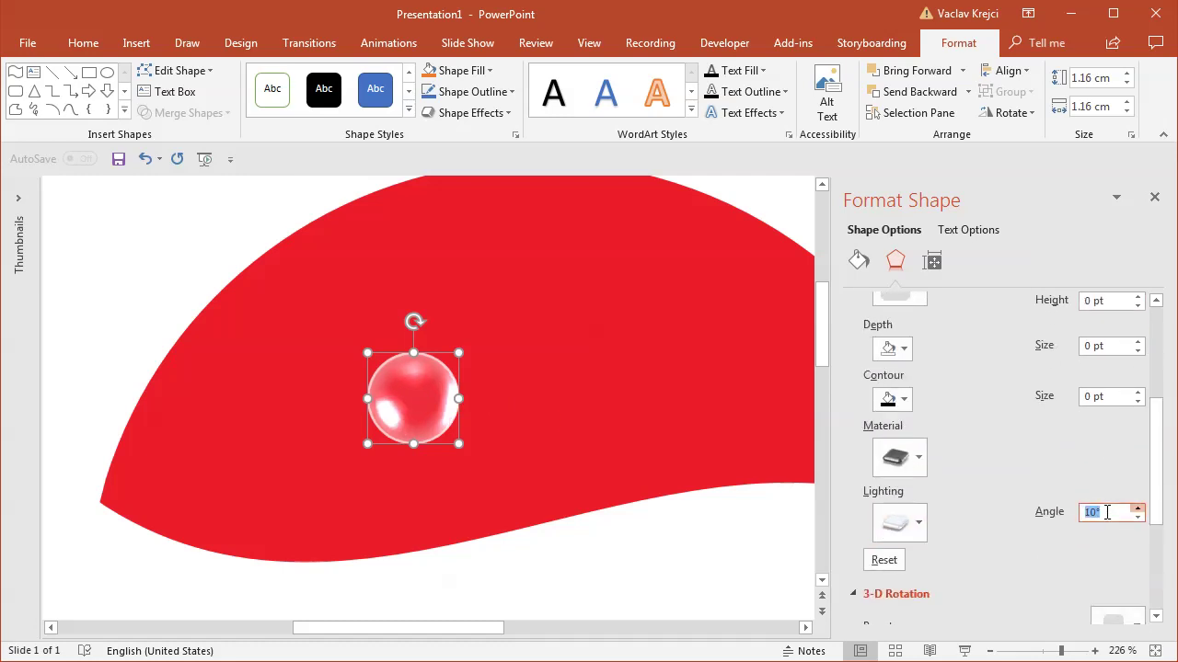
key("Up")
key("Down")
key("Down")
key("Down")
key("Down")
key("Down")
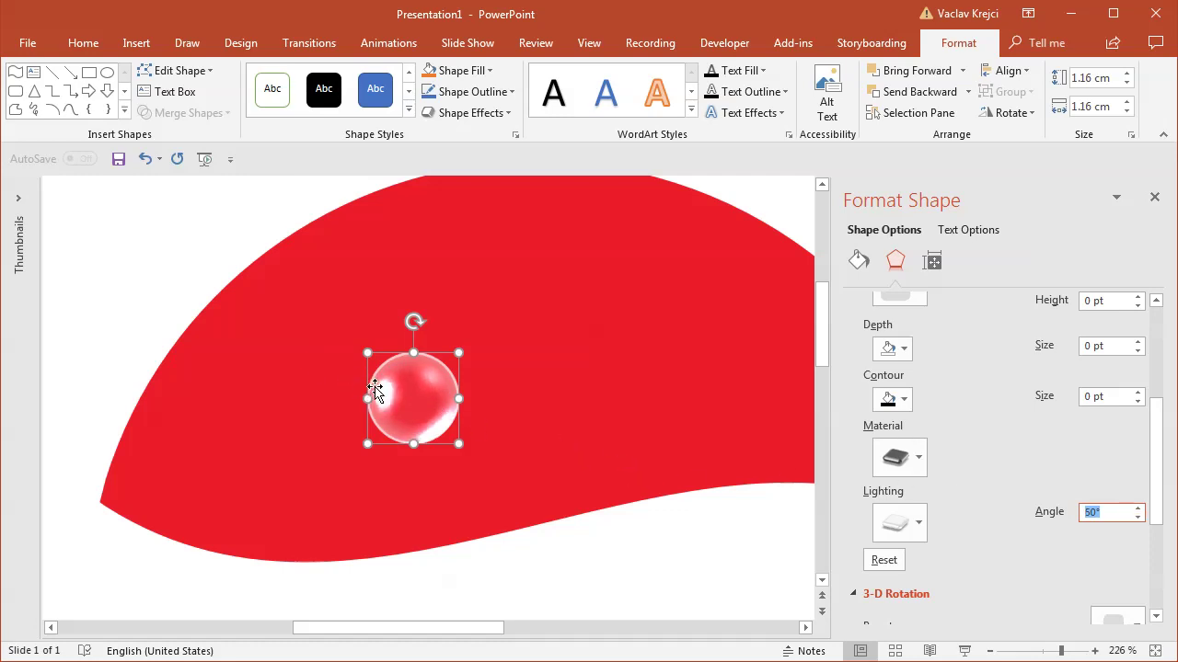
left_click(409, 660)
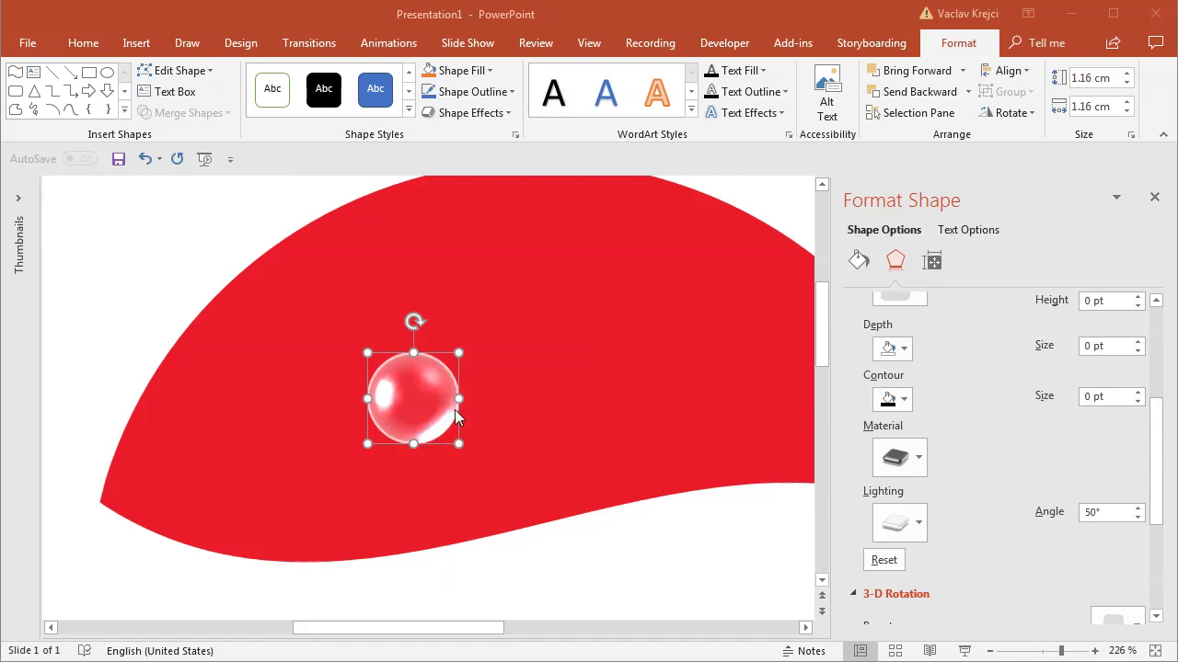
- Fine-tune the height of the droplet's top bevel to 19.5 pt
left_click(1106, 511)
left_click_drag(1160, 395, 1162, 336)
left_click(1118, 397)
key("Down")
key("Down")
key("Down")
key("Up")
key("Up")
key("Up")
key("Up")
key("Up")
key("Up")
key("Up")
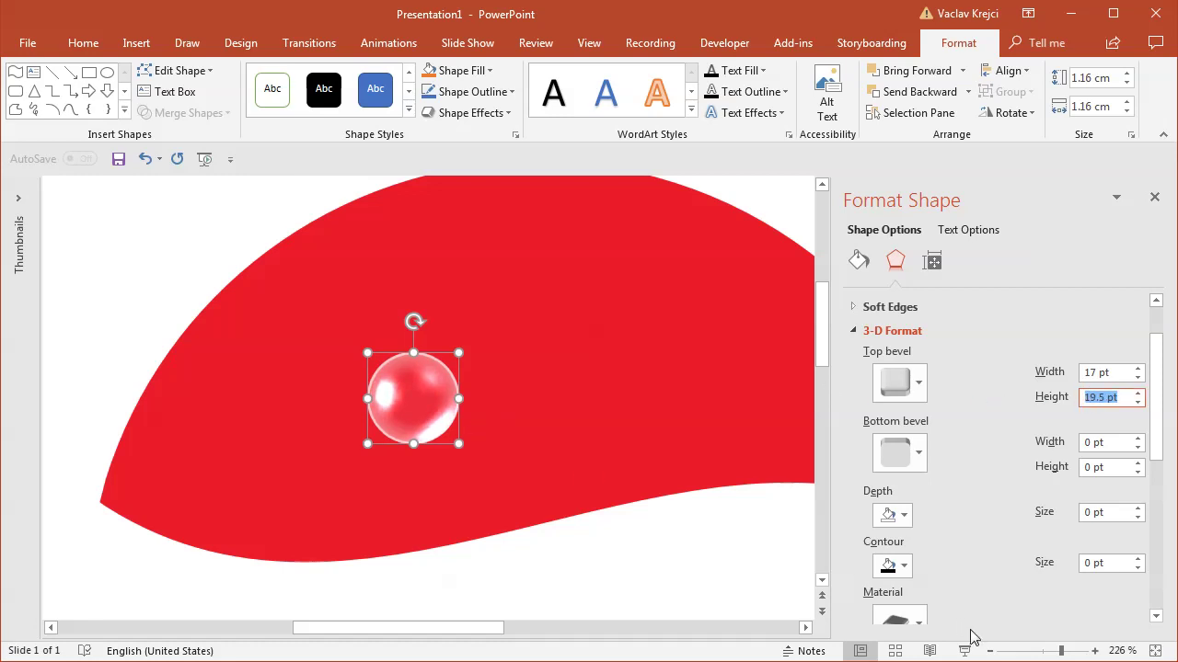
- Apply the outer shadow preset Offset: Bottom Right to the droplet
left_click_drag(1042, 652, 1035, 652)
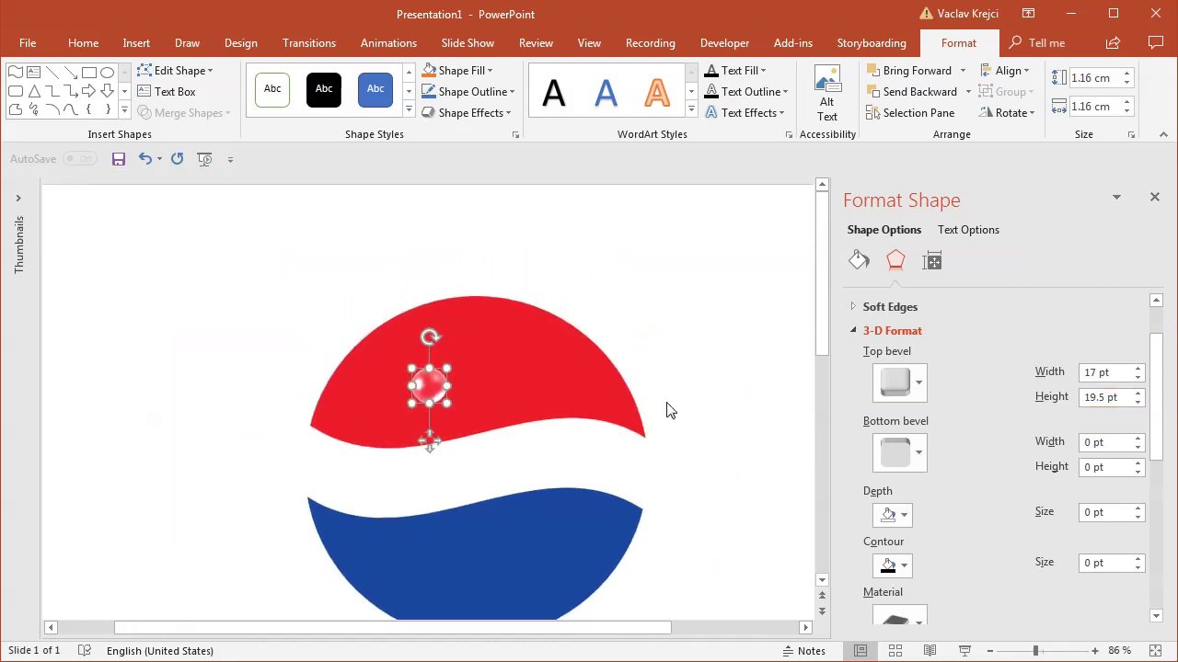
left_click(667, 403)
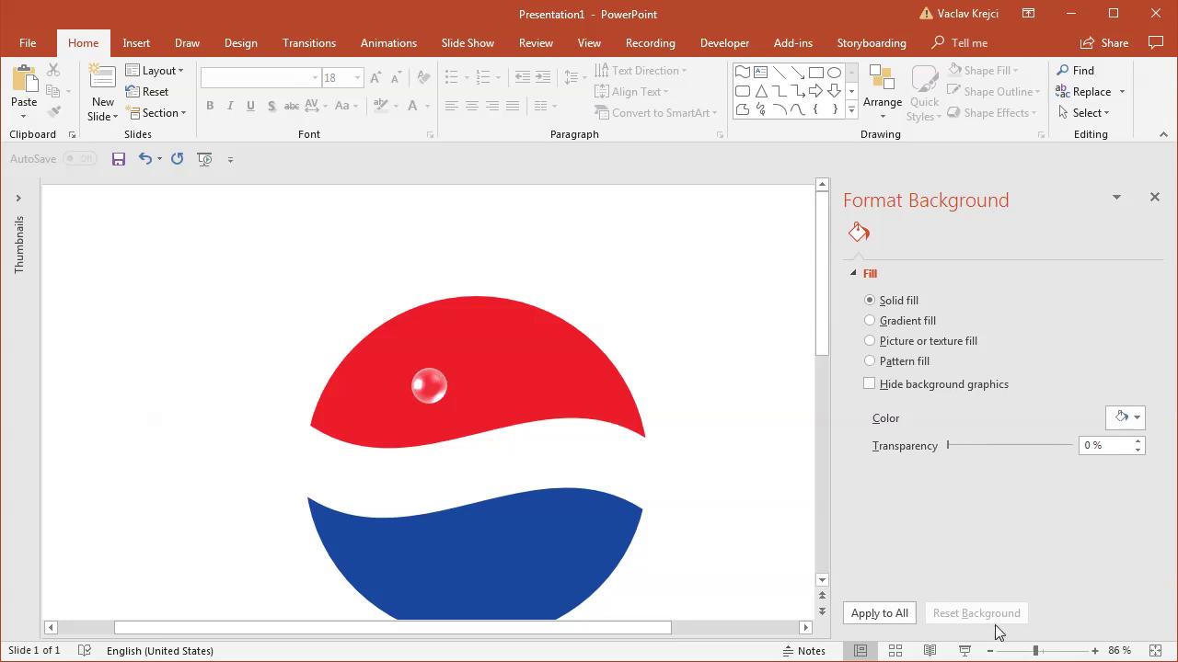
left_click(1051, 652)
left_click(447, 384)
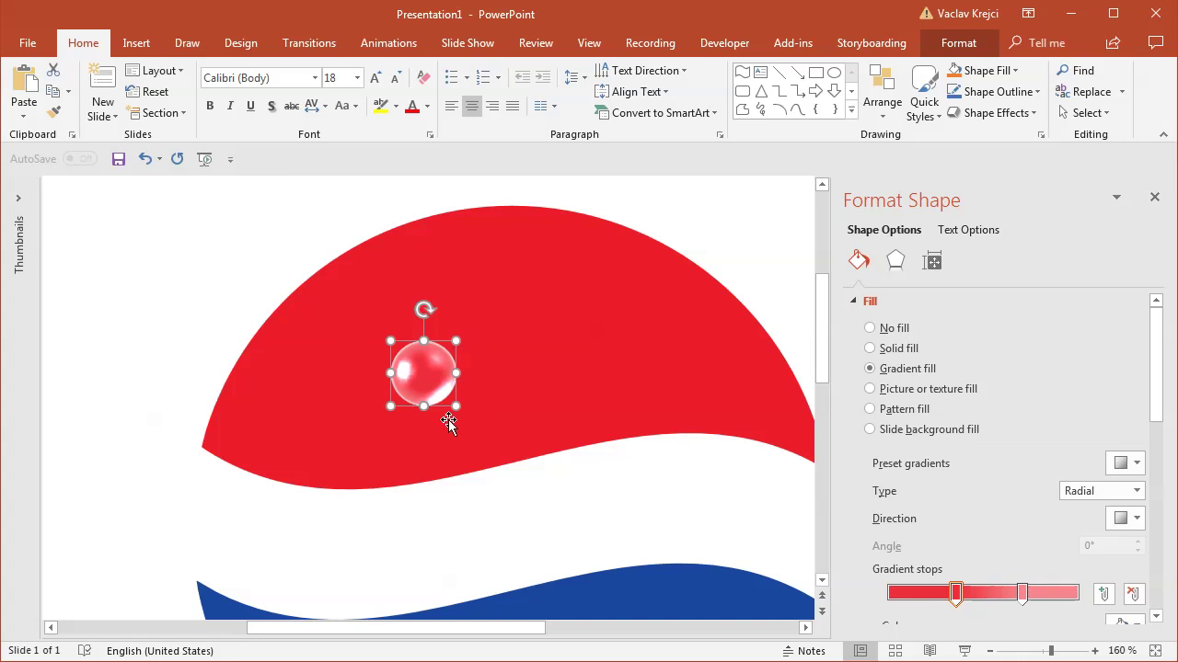
left_click(895, 261)
left_click(883, 302)
left_click(1117, 330)
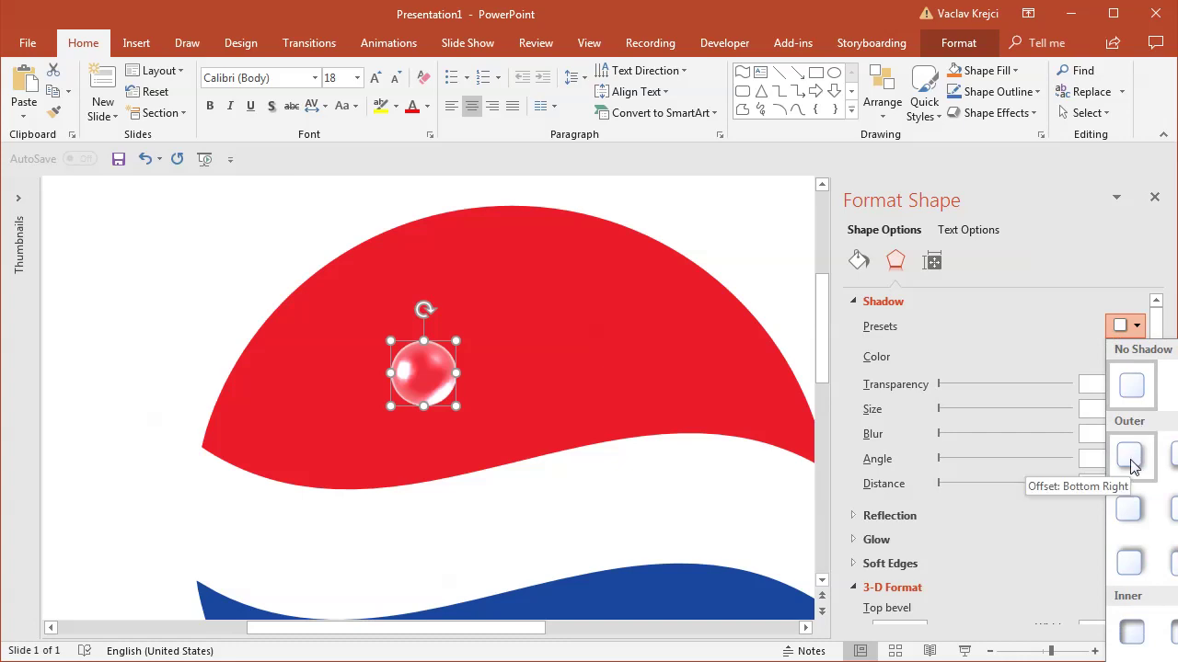
left_click(1130, 456)
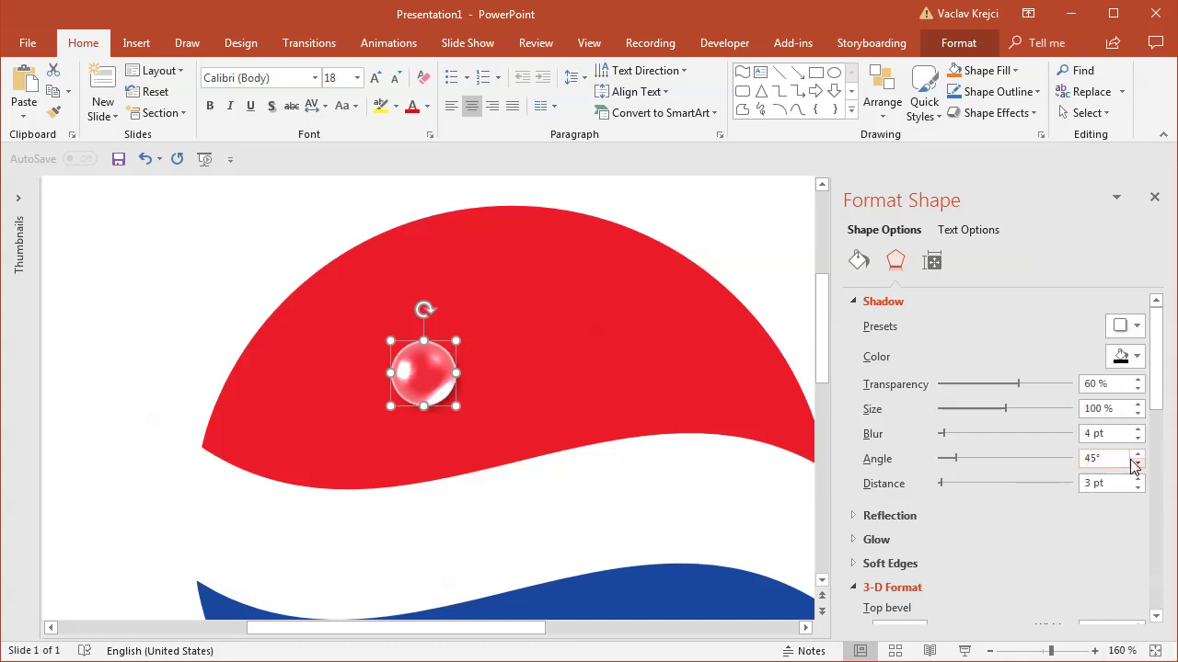
- Change the droplet's shadow color to a custom dark red, RGB 143, 11, 20
left_click(1124, 357)
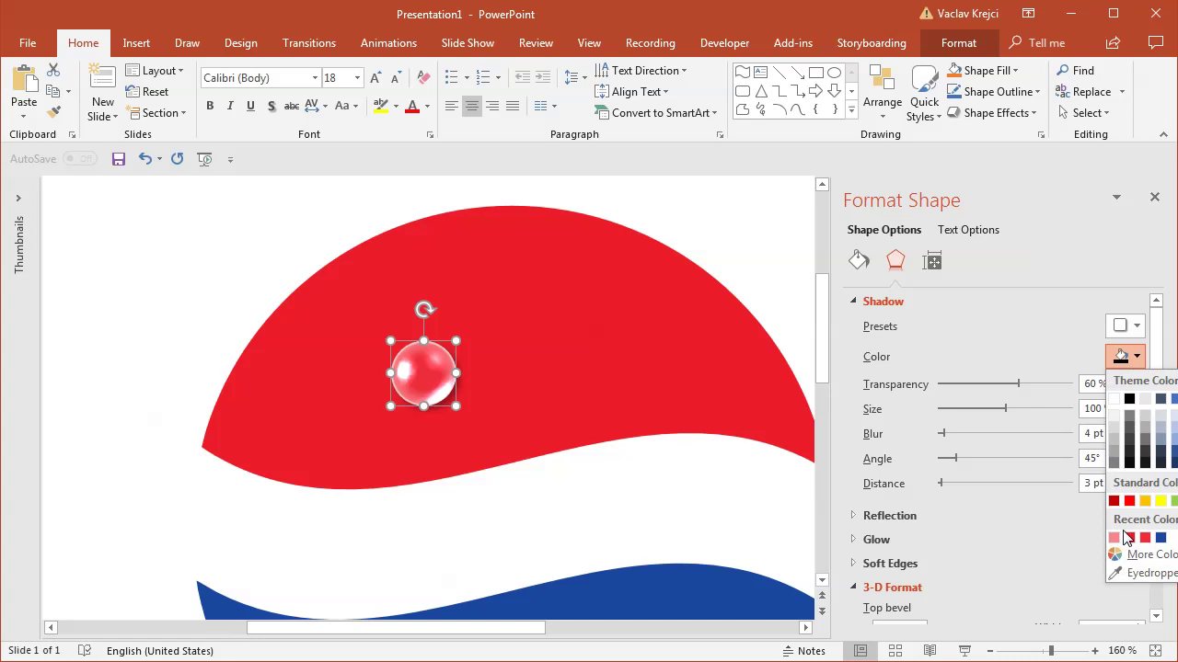
left_click(1142, 540)
left_click(1129, 358)
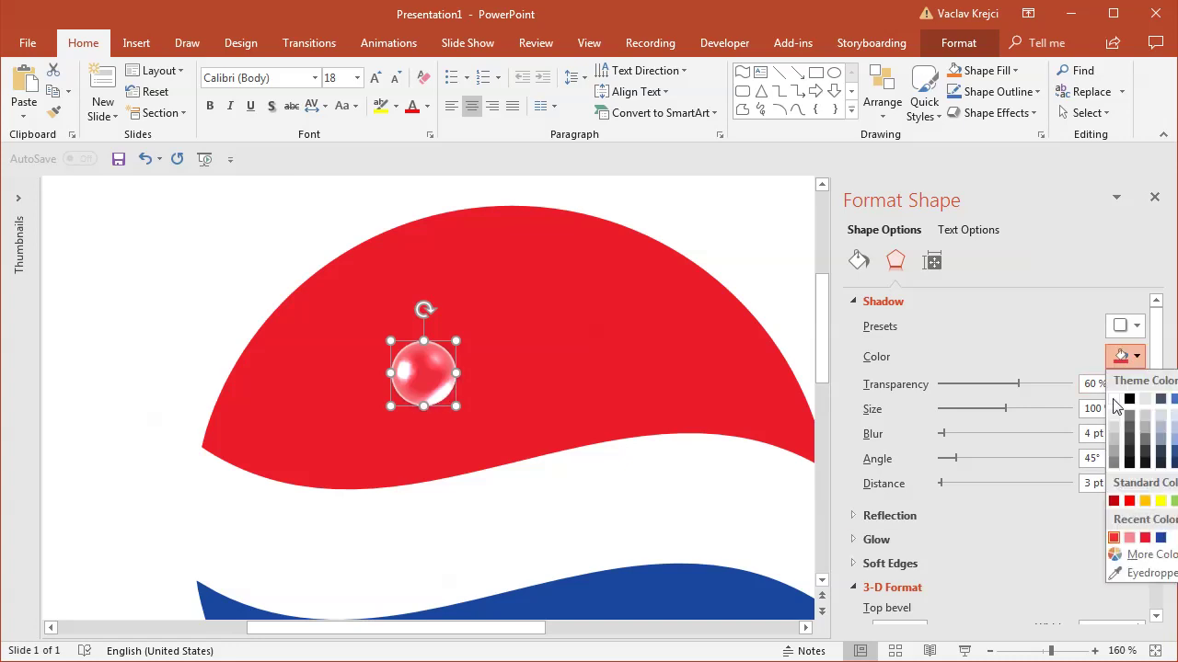
left_click(1127, 556)
left_click_drag(637, 269, 635, 298)
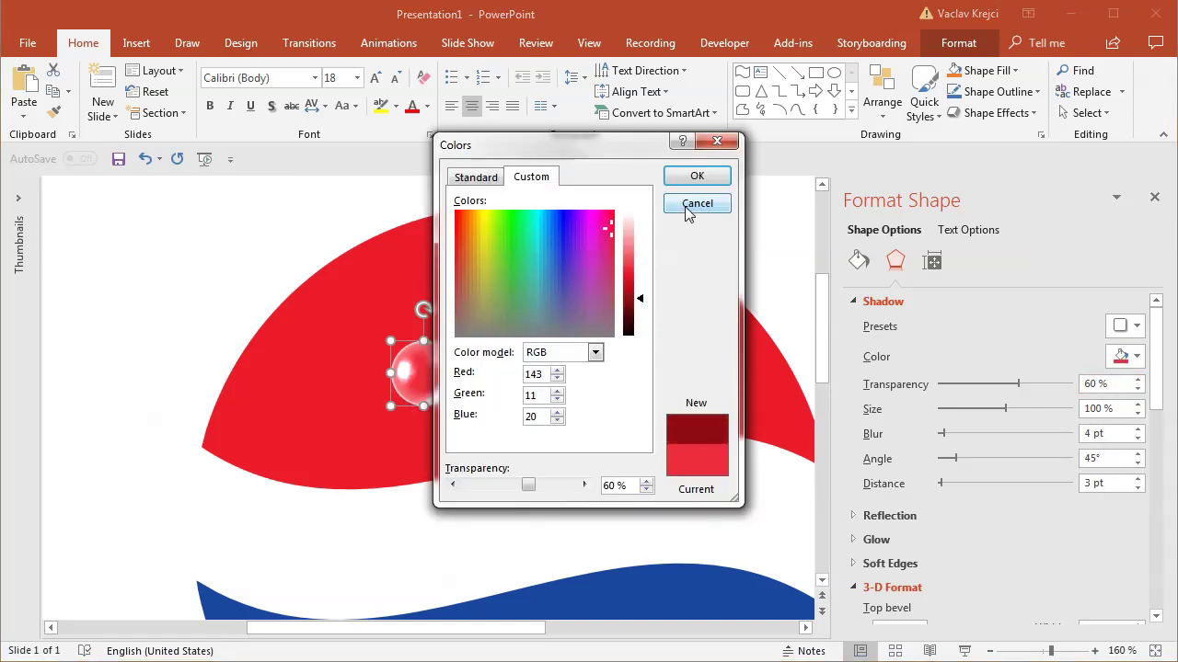
left_click(697, 177)
- Set the blur of the droplet's shadow to 6 pt
left_click_drag(1110, 435, 1064, 437)
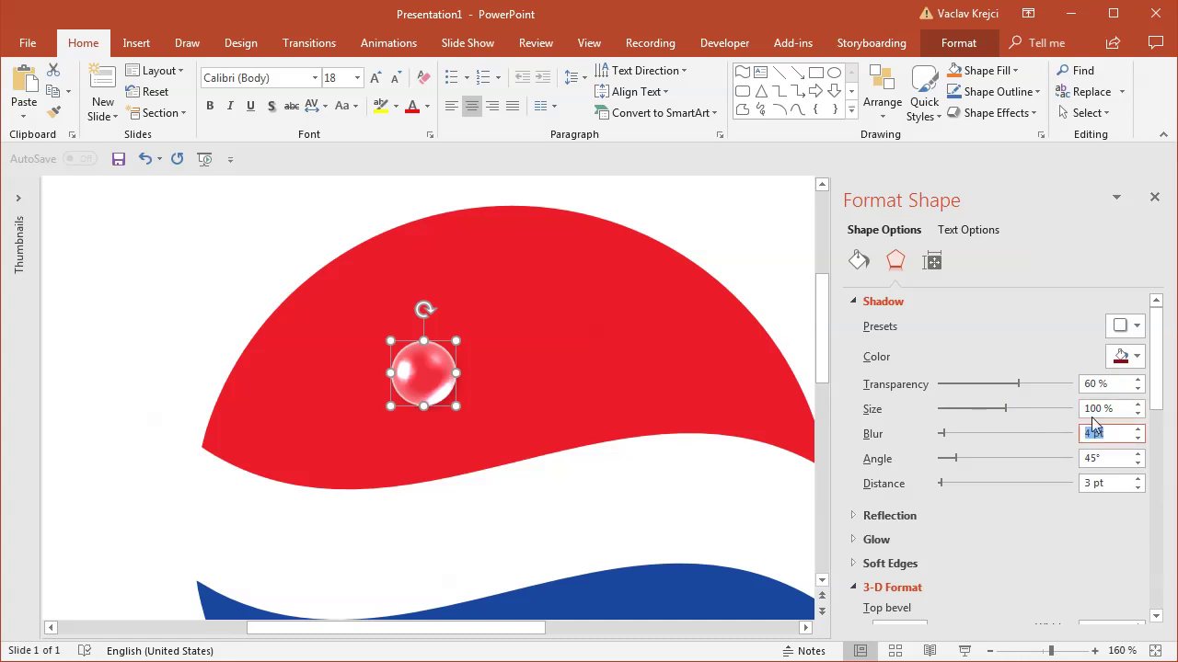
type("7")
type("6")
left_click(703, 248)
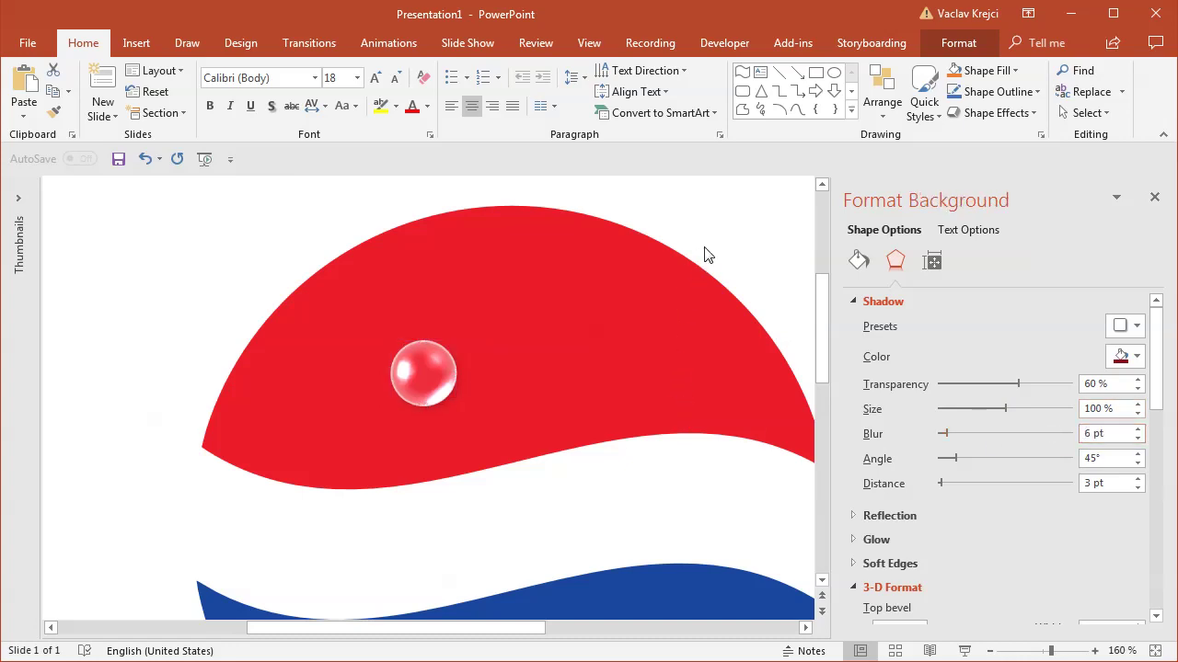
- Change the droplet's outline from a solid line to a gradient line
left_click(1042, 653)
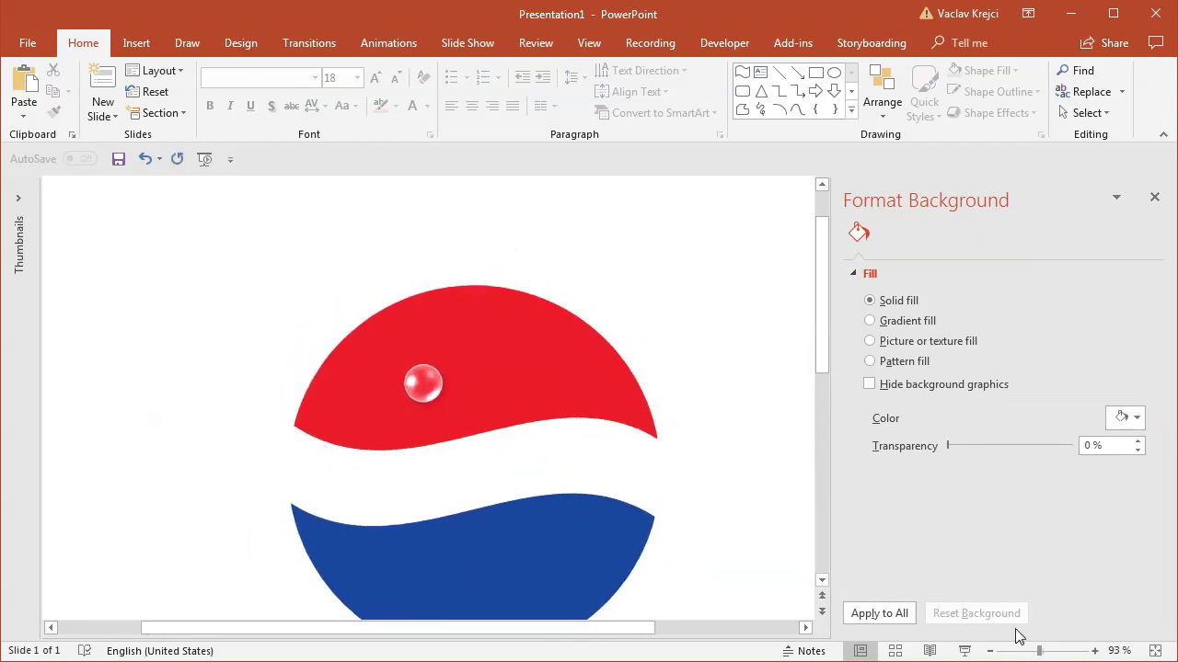
left_click(1055, 655)
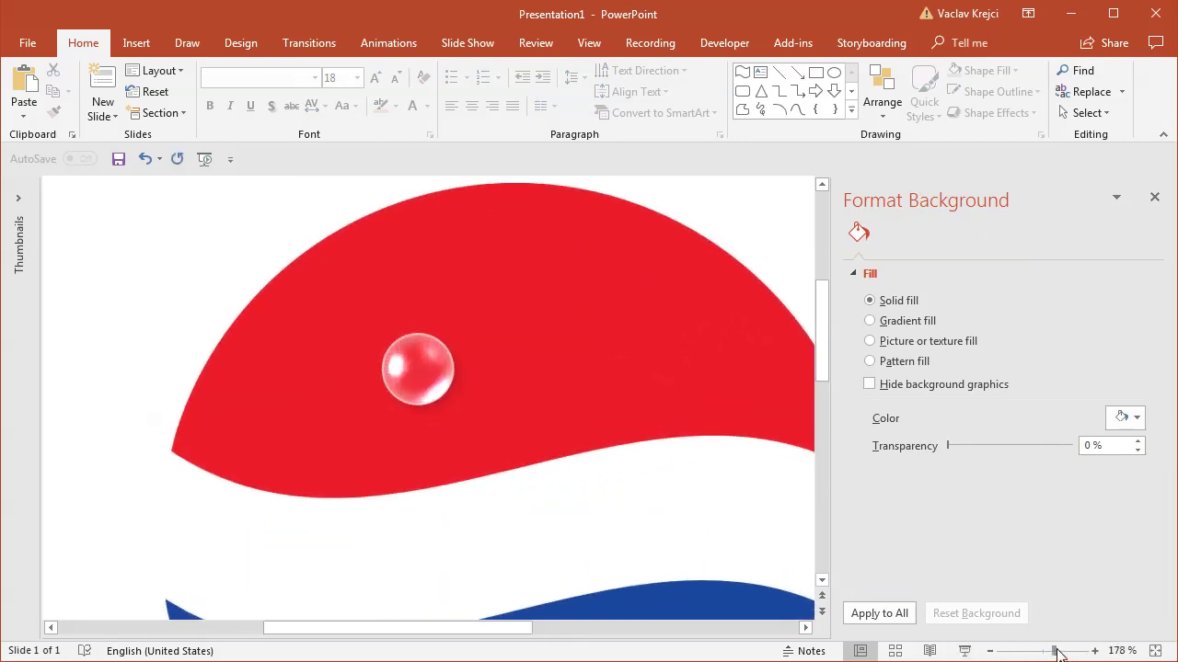
left_click_drag(434, 631, 383, 631)
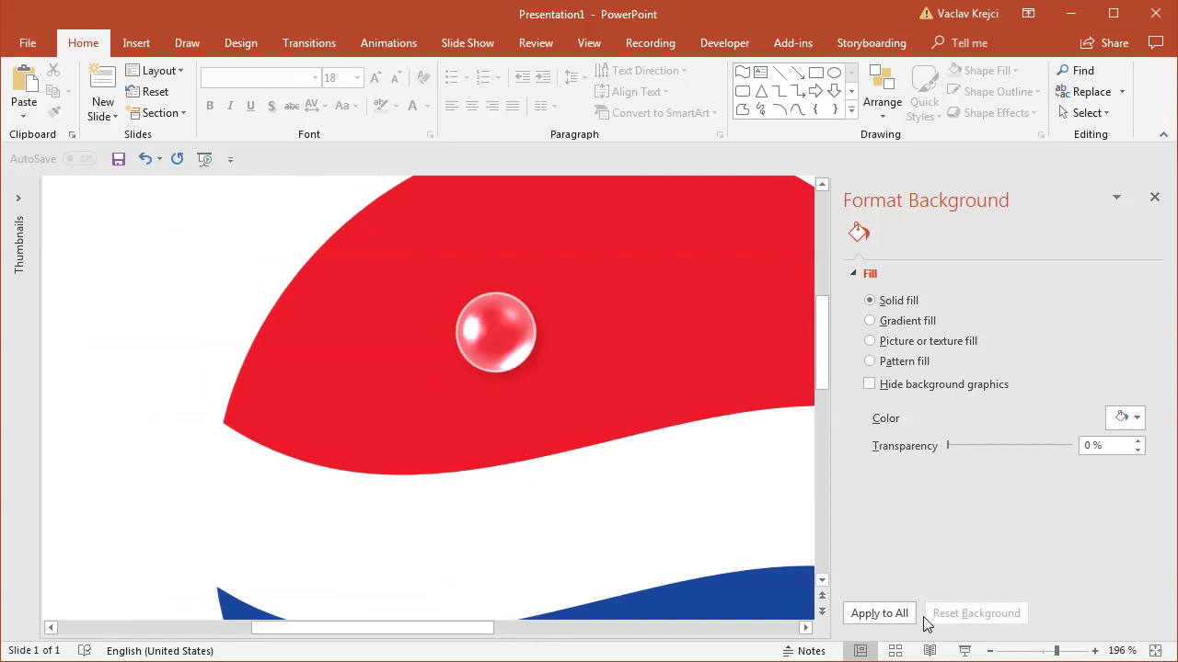
left_click(1069, 652)
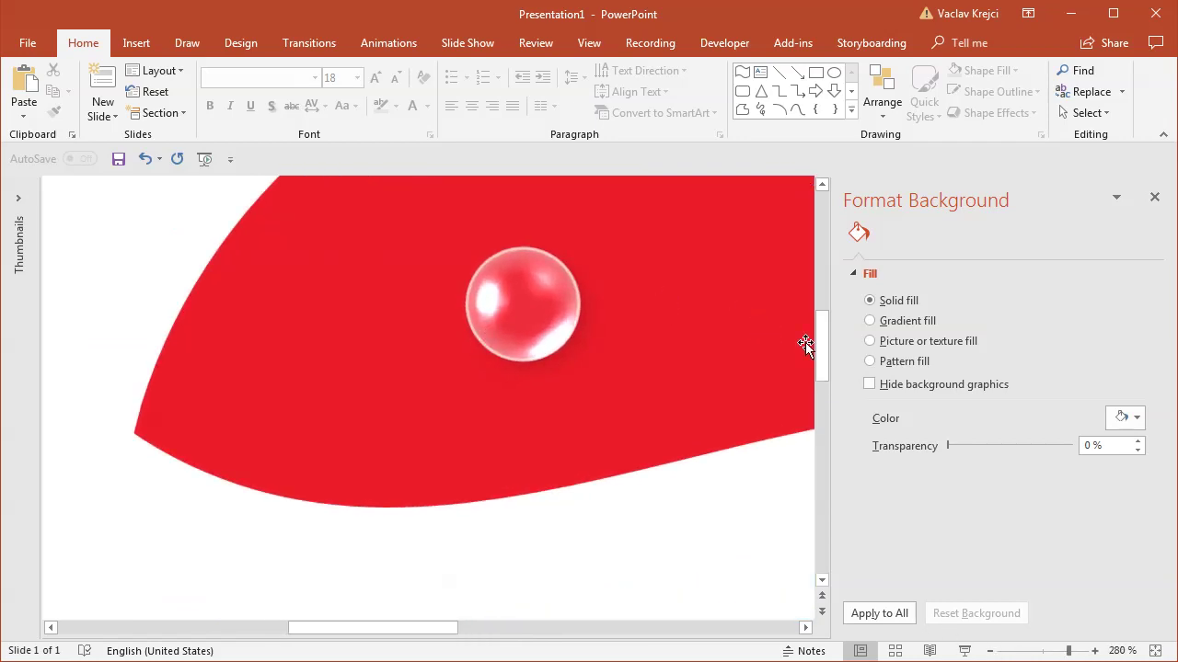
left_click_drag(822, 340, 823, 326)
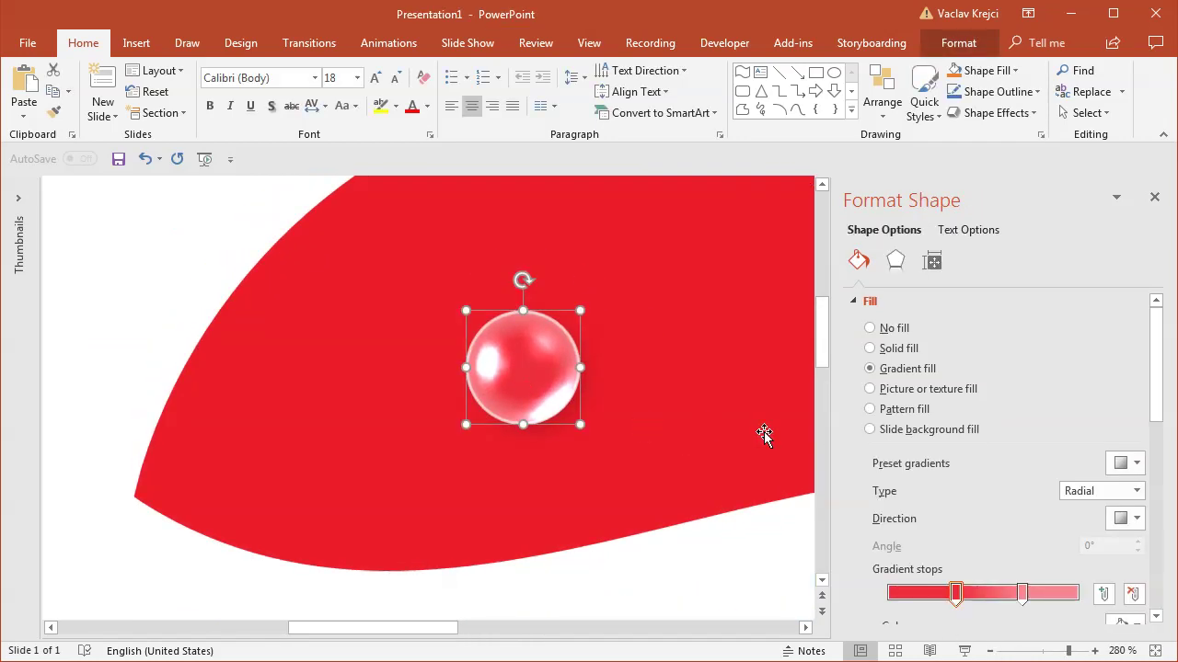
left_click_drag(1156, 396, 1154, 531)
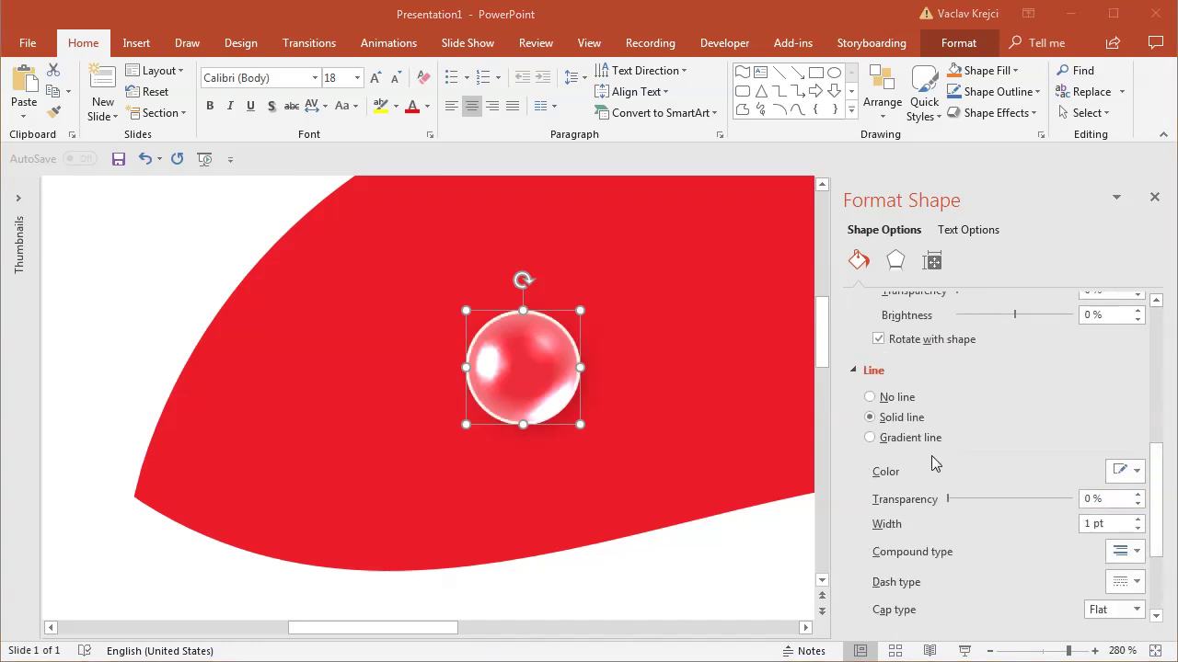
left_click(911, 438)
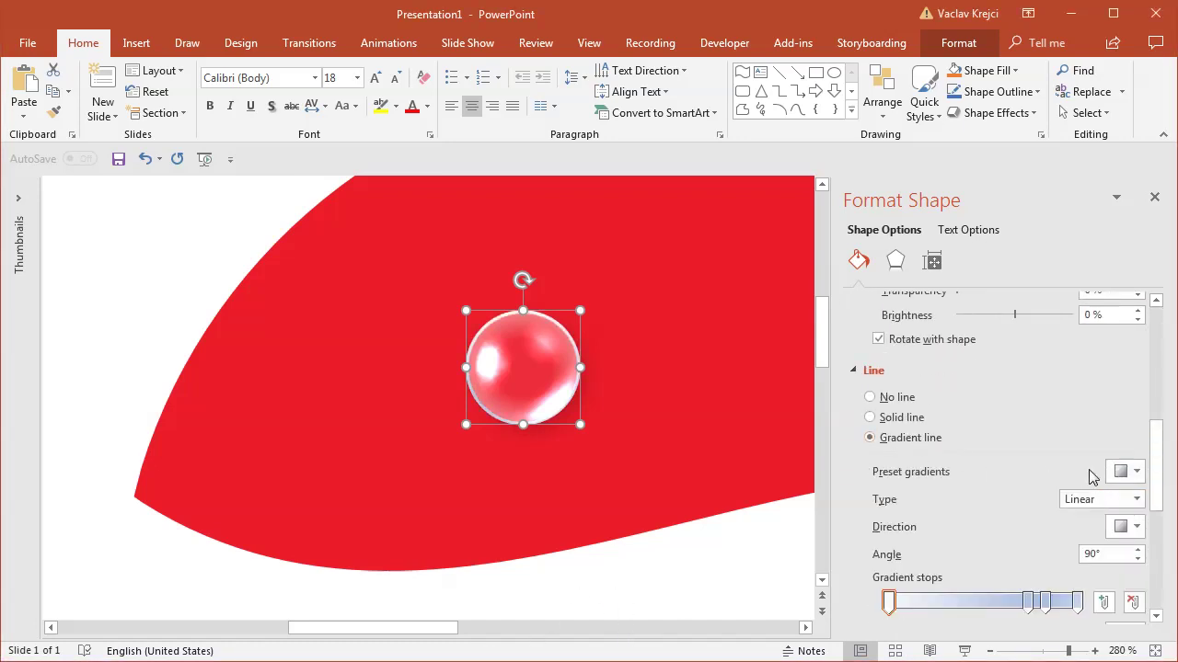
- Move the second stop of the outline gradient to 55% and color it black
left_click_drag(1156, 476, 1153, 517)
left_click_drag(1029, 437, 991, 438)
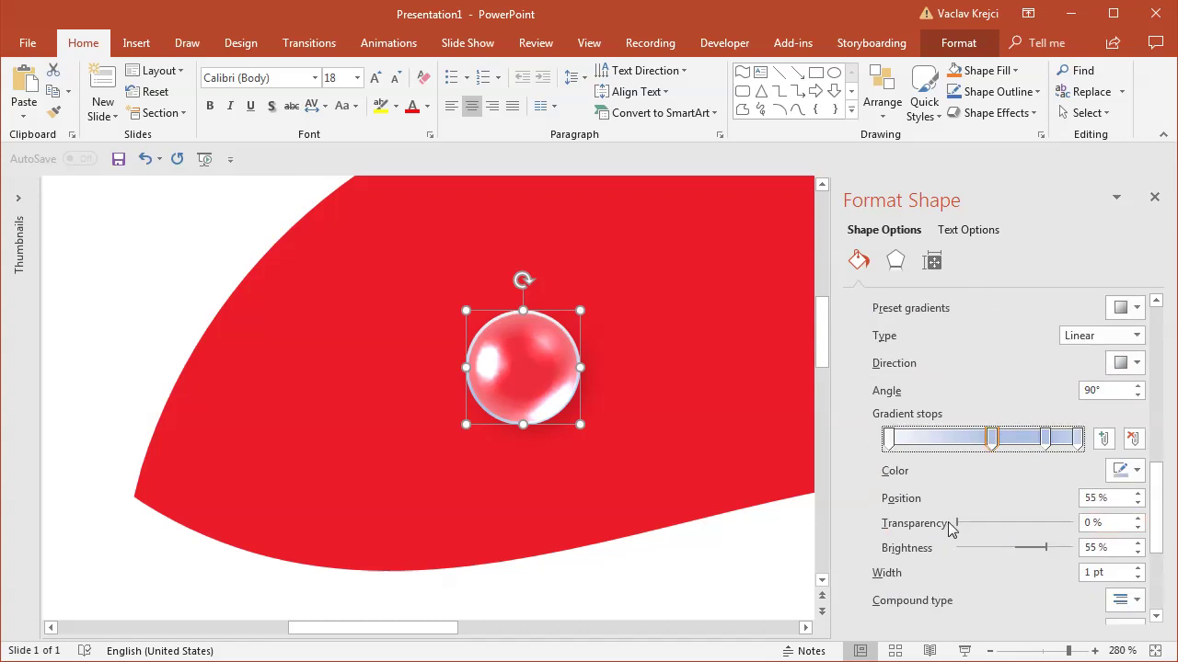
left_click(1137, 471)
left_click(1128, 513)
- Remove the third stop from the droplet's outline gradient and color the last stop white
left_click_drag(1044, 441, 1045, 484)
left_click(1079, 440)
left_click(1137, 470)
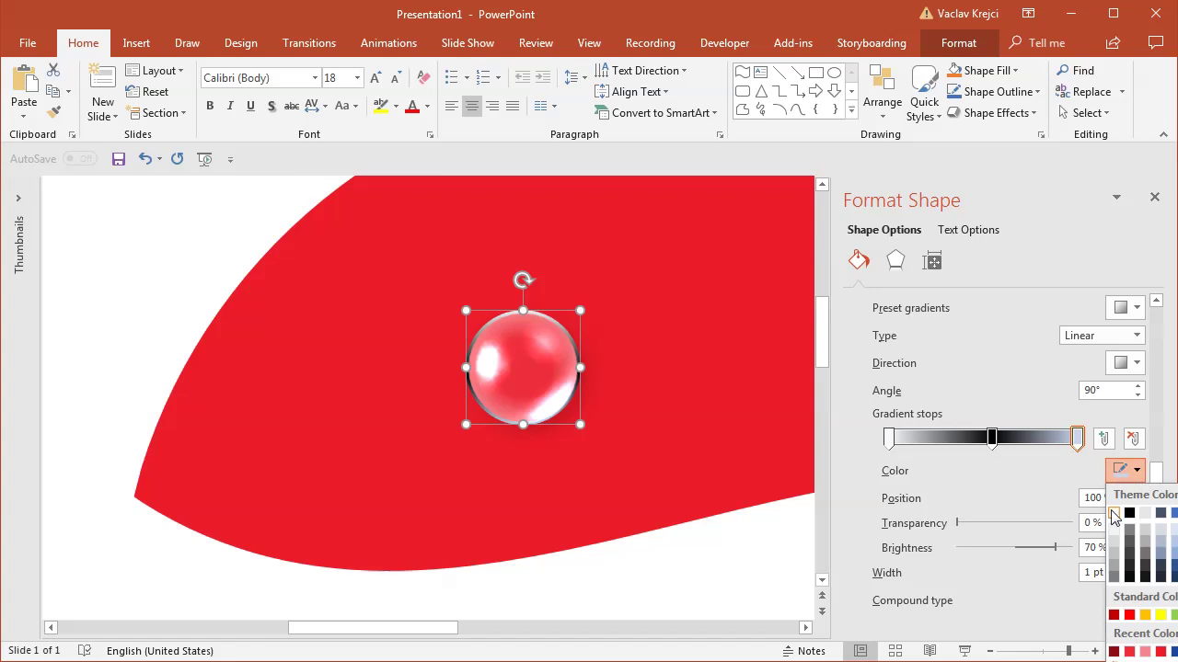
left_click(1113, 514)
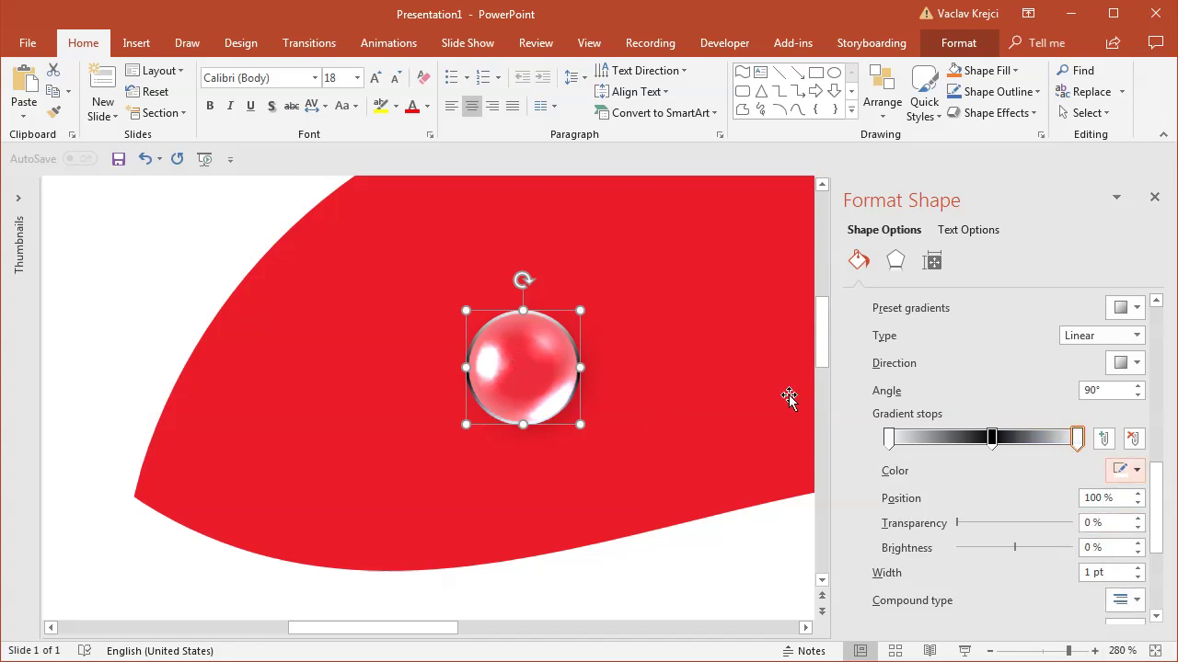
- Move the outer outline gradient stops toward the black stop, the last one to 73%, and set the gradient angle to 60°
left_click_drag(889, 443, 944, 442)
left_click_drag(1077, 441, 1001, 438)
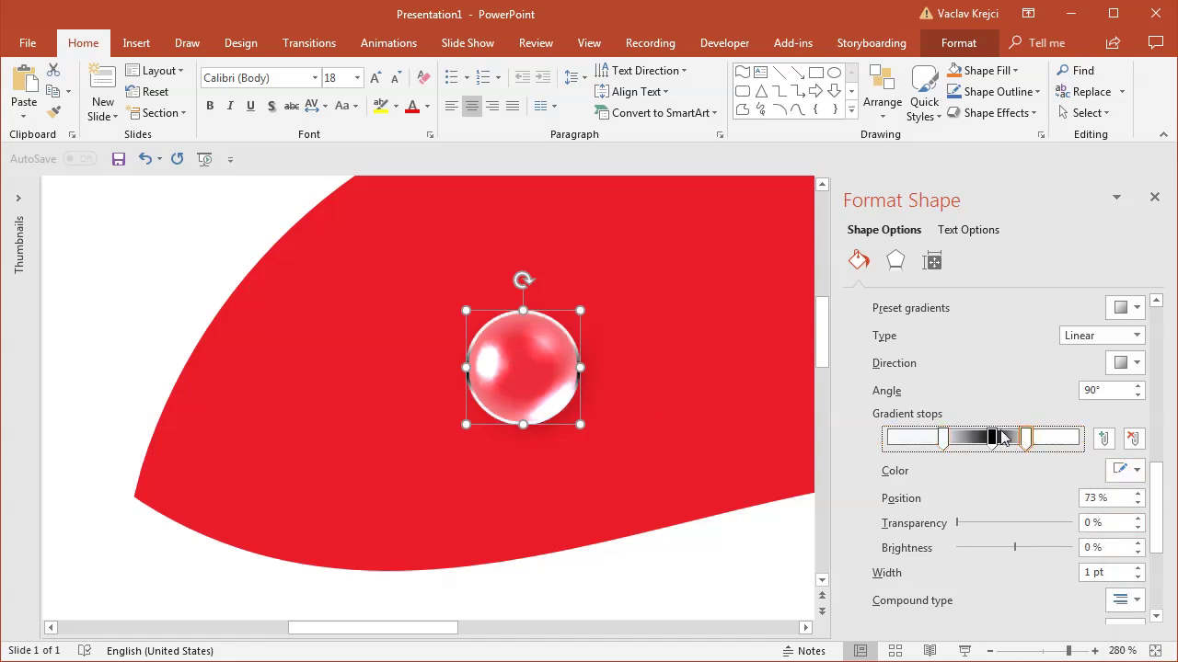
left_click(1114, 387)
key("Up")
key("Up")
key("Up")
key("Down")
key("Down")
key("Down")
key("Down")
key("Down")
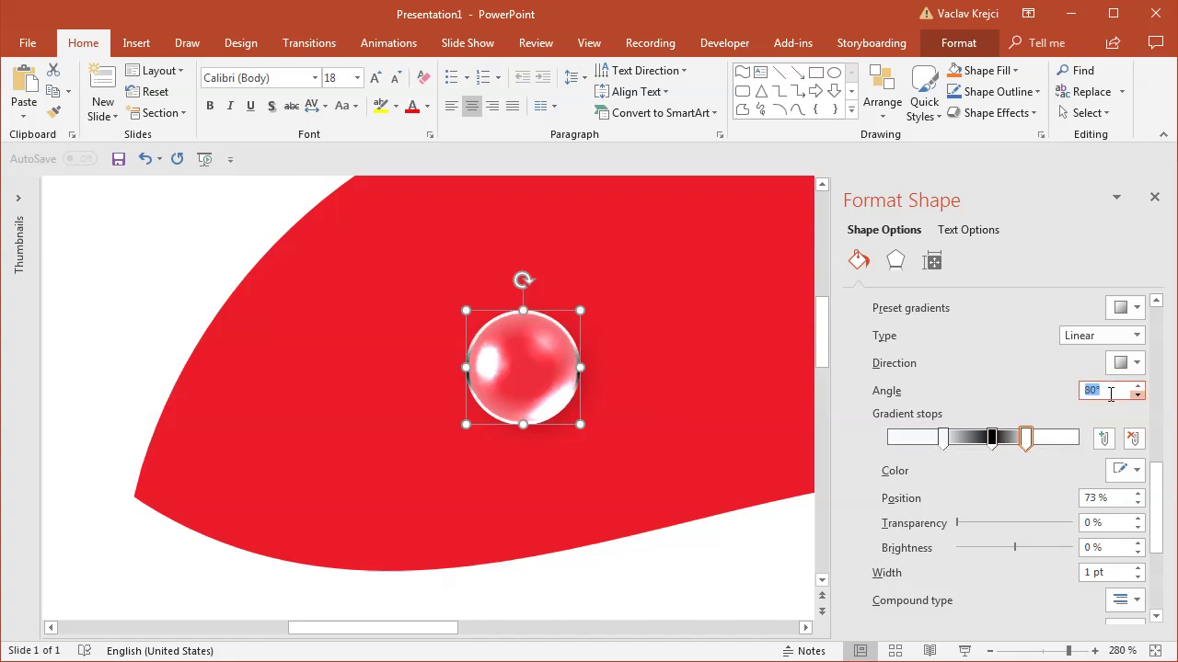
key("Down")
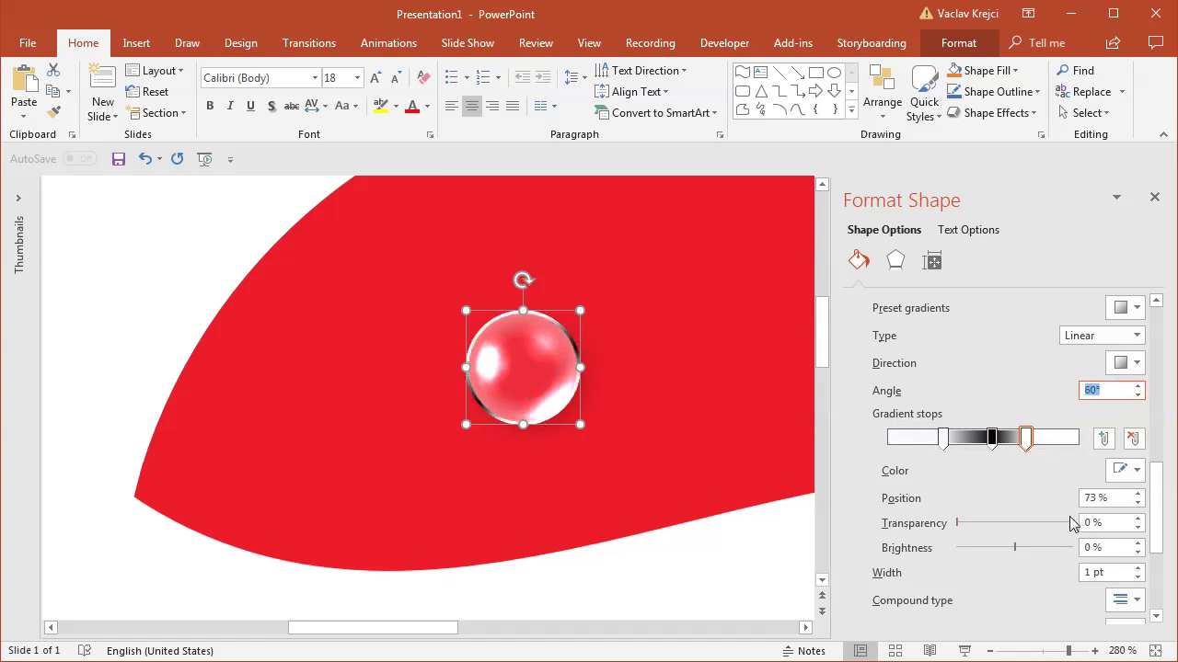
- Color the middle outline gradient stop white, and give the first stop a 14% position and 17% transparency
left_click(992, 439)
left_click(1135, 471)
left_click(1117, 516)
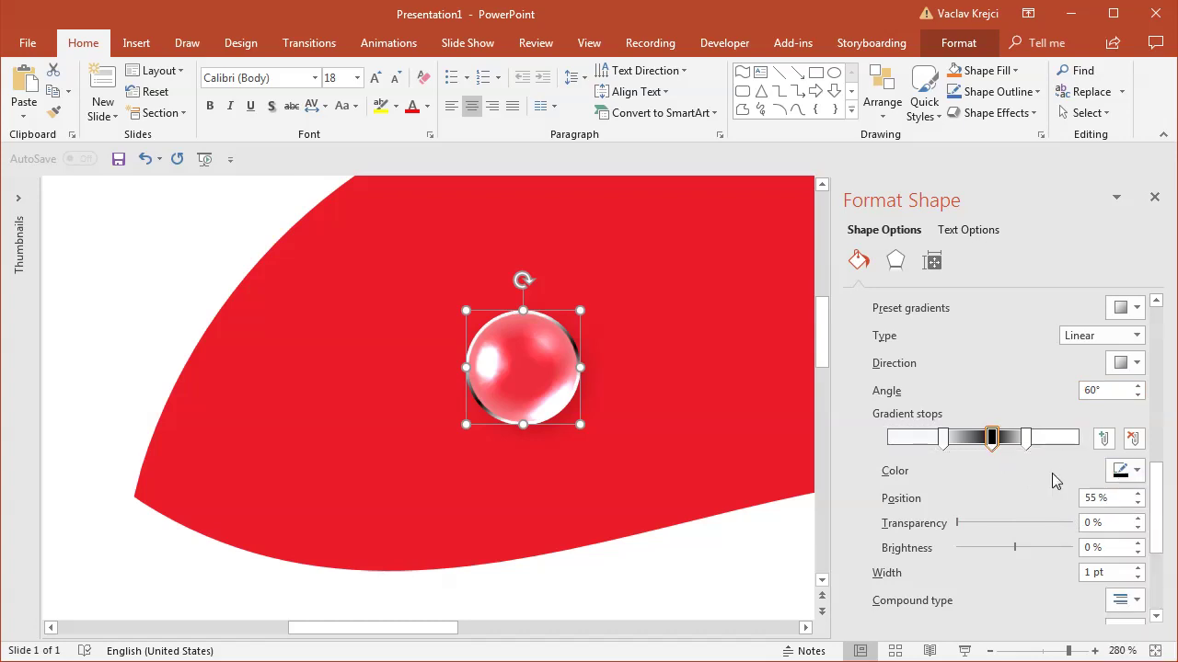
left_click_drag(944, 439, 914, 440)
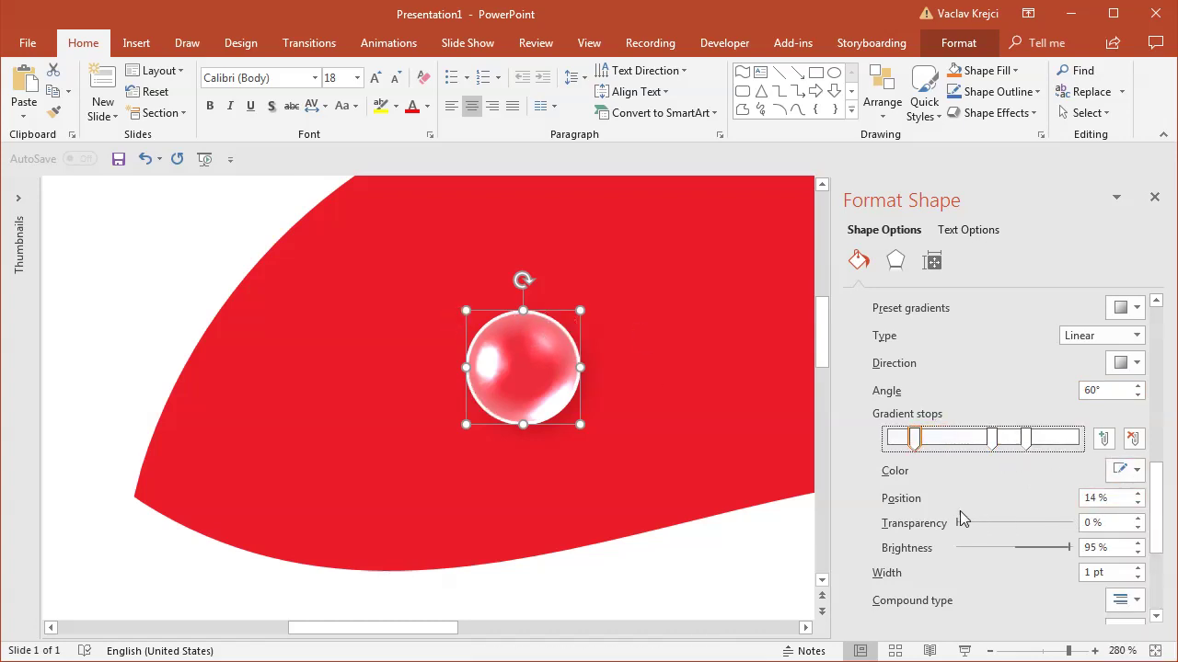
left_click_drag(955, 523, 973, 524)
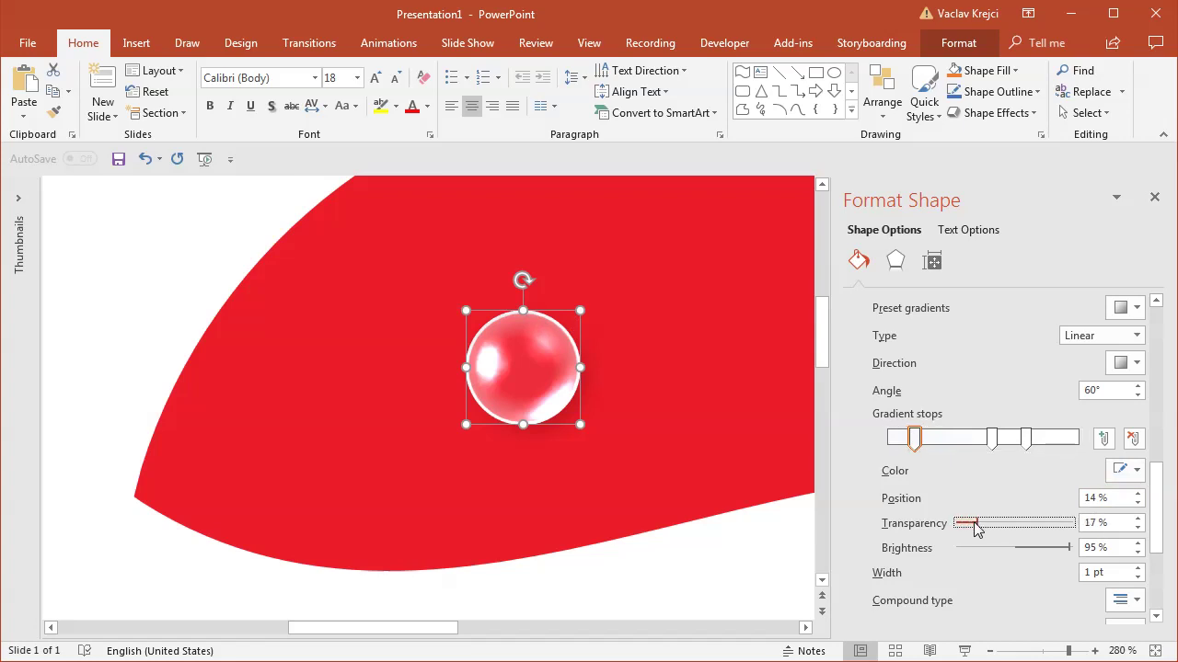
- Set the middle outline gradient stop to 100% transparency, and shift the last stop outward with slight transparency
left_click(992, 442)
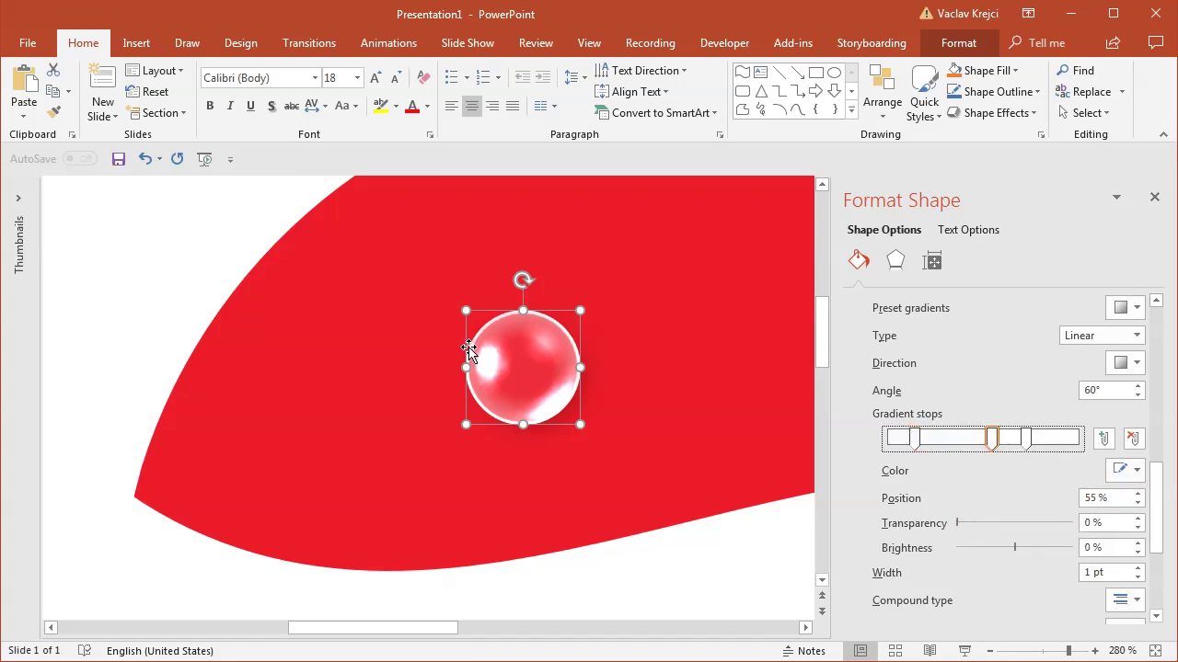
left_click_drag(958, 522, 1056, 525)
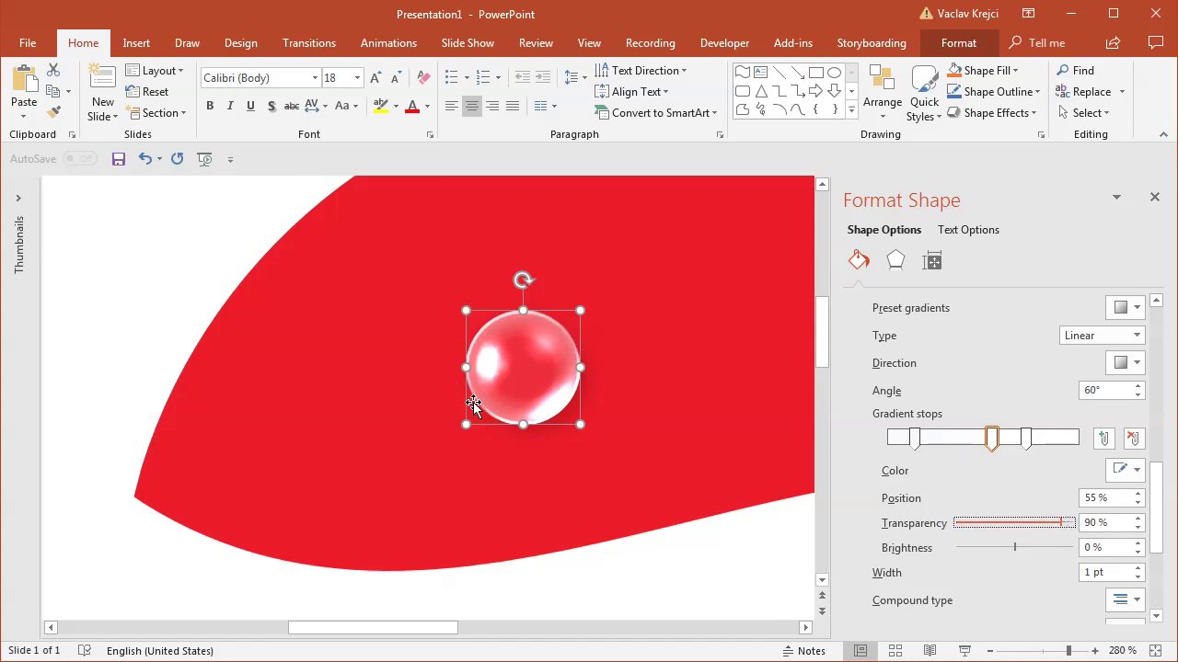
left_click_drag(1028, 441, 1047, 446)
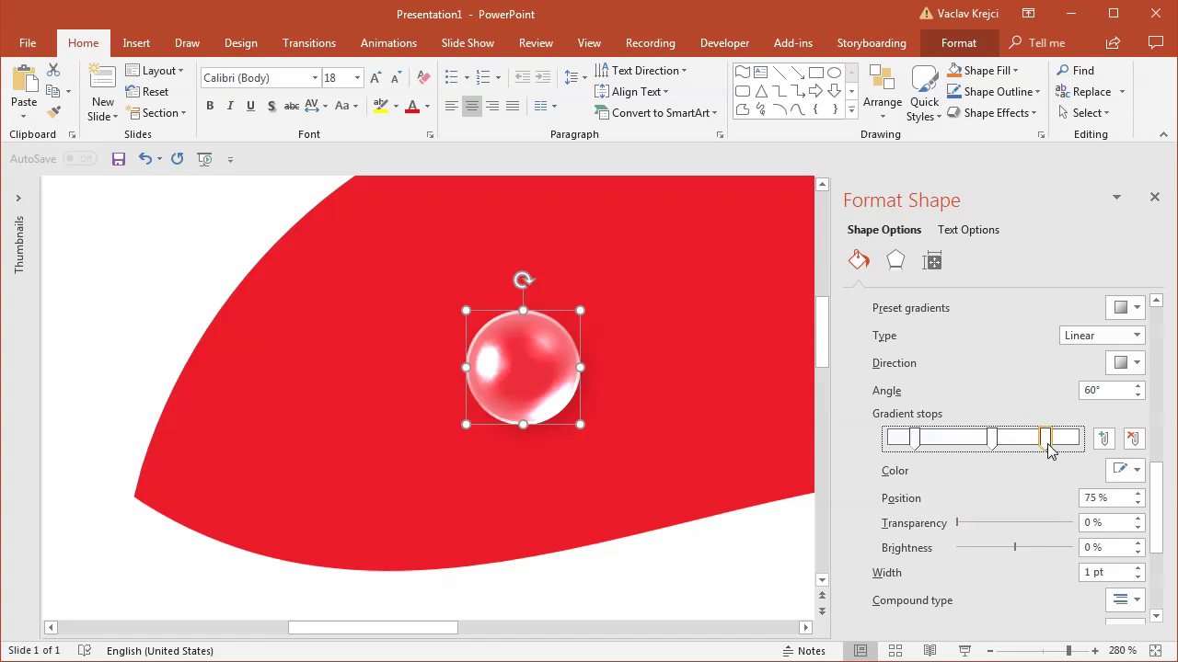
mouse_move(959, 521)
left_mouse_down()
mouse_move(995, 522)
mouse_move(973, 522)
left_mouse_up()
left_click(991, 440)
left_click_drag(1063, 522, 1074, 523)
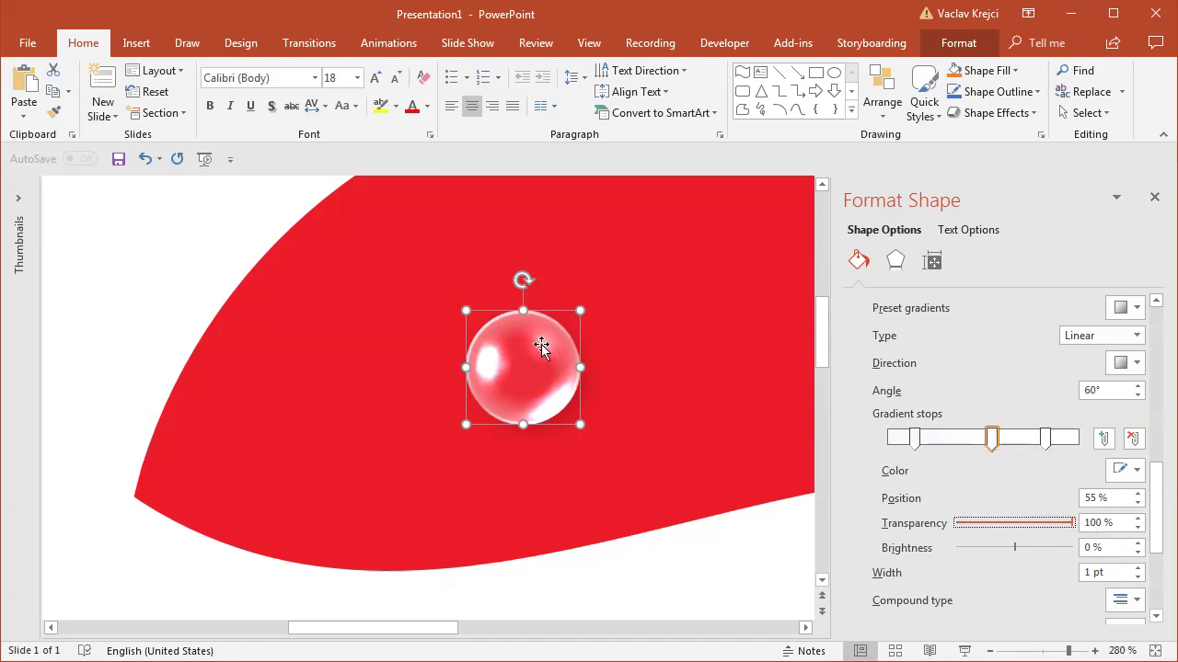
- Set the first outline gradient stop's transparency to 0% and its position to 9%
left_click(904, 441)
left_click_drag(893, 443, 881, 443)
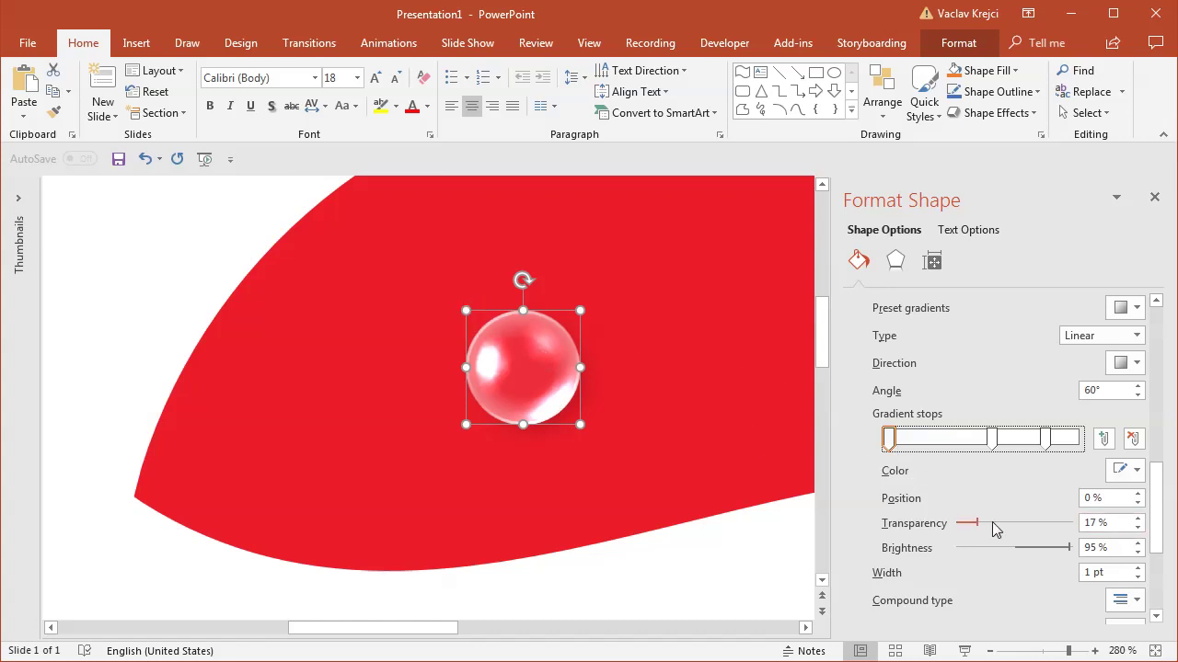
left_click_drag(977, 525, 917, 523)
left_click_drag(891, 440, 906, 440)
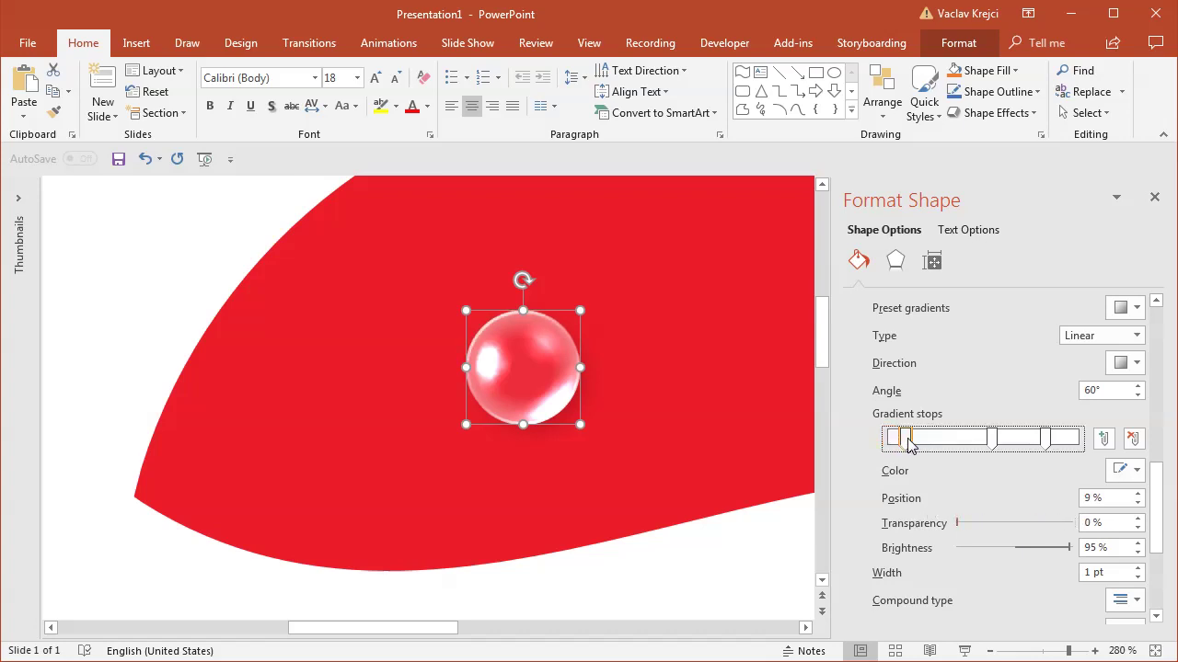
- Adjust the width of the droplet's outline and deselect the droplet
left_click(1041, 651)
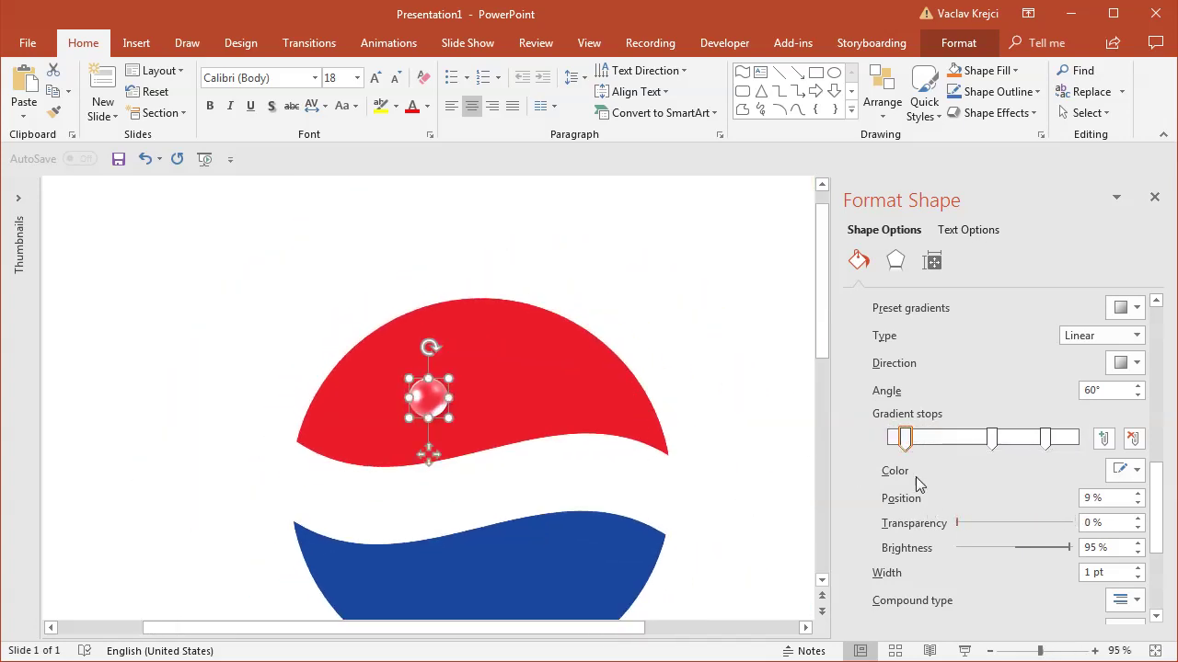
left_click_drag(1156, 486, 1154, 510)
left_click(1138, 488)
left_click(1138, 487)
left_click(753, 359)
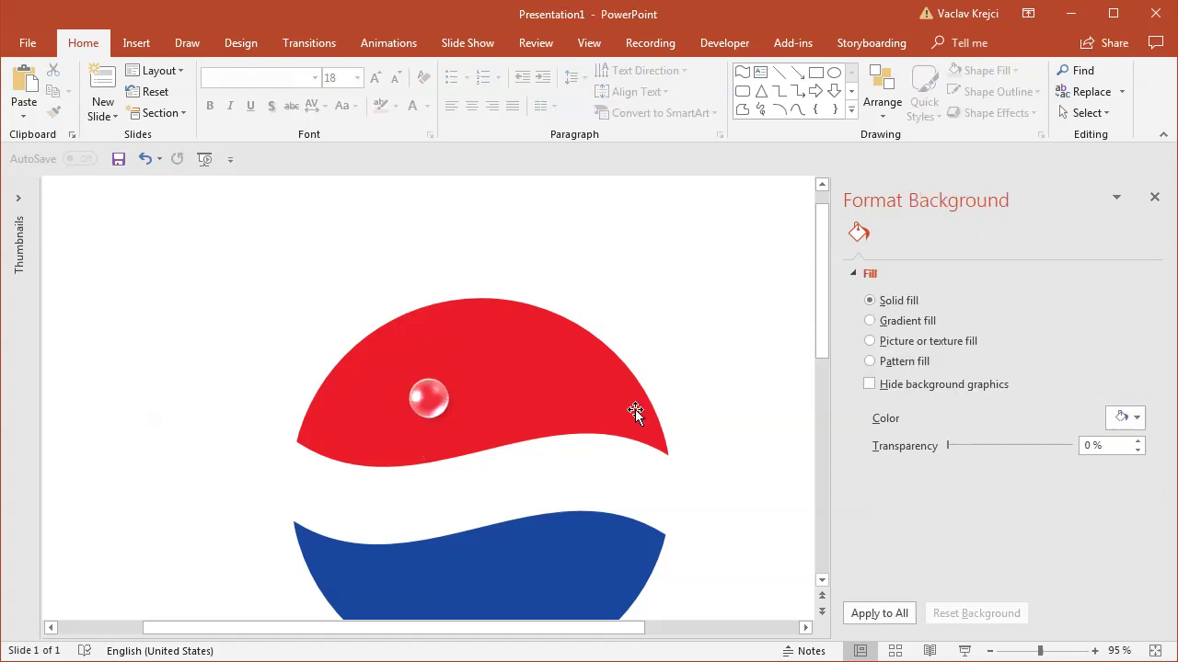
- Duplicate the droplet twice across the red section and shrink the rightmost copy to about two thirds of its size
left_click_drag(433, 401, 567, 401)
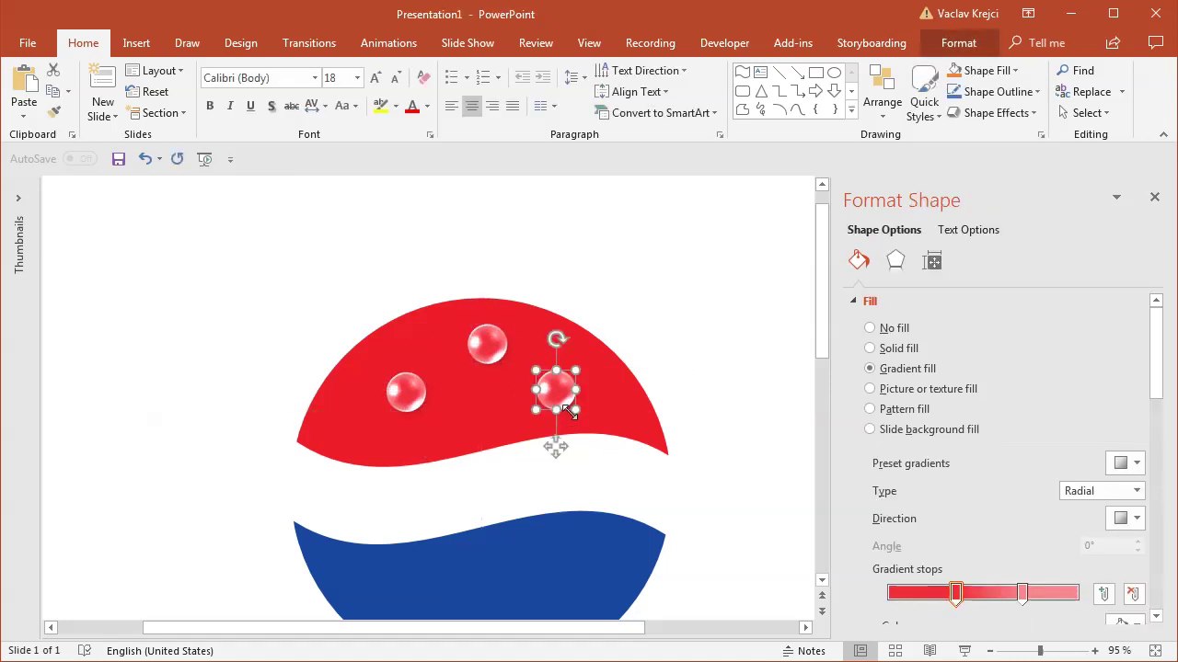
left_click(1064, 651)
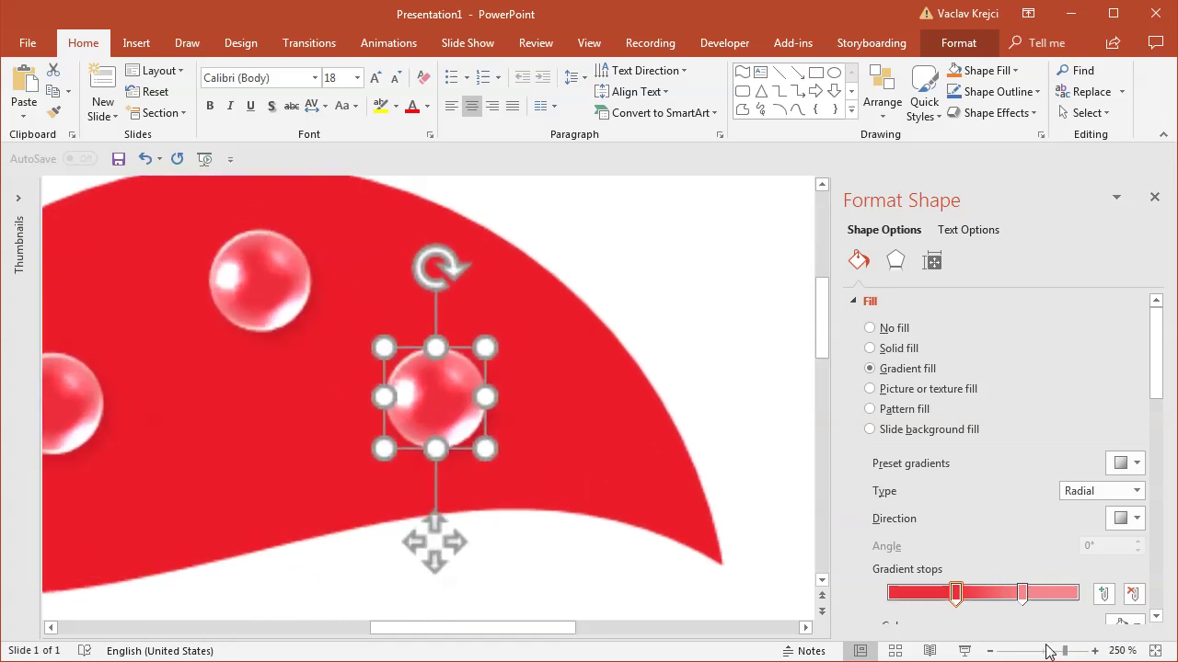
left_click_drag(478, 450, 450, 410)
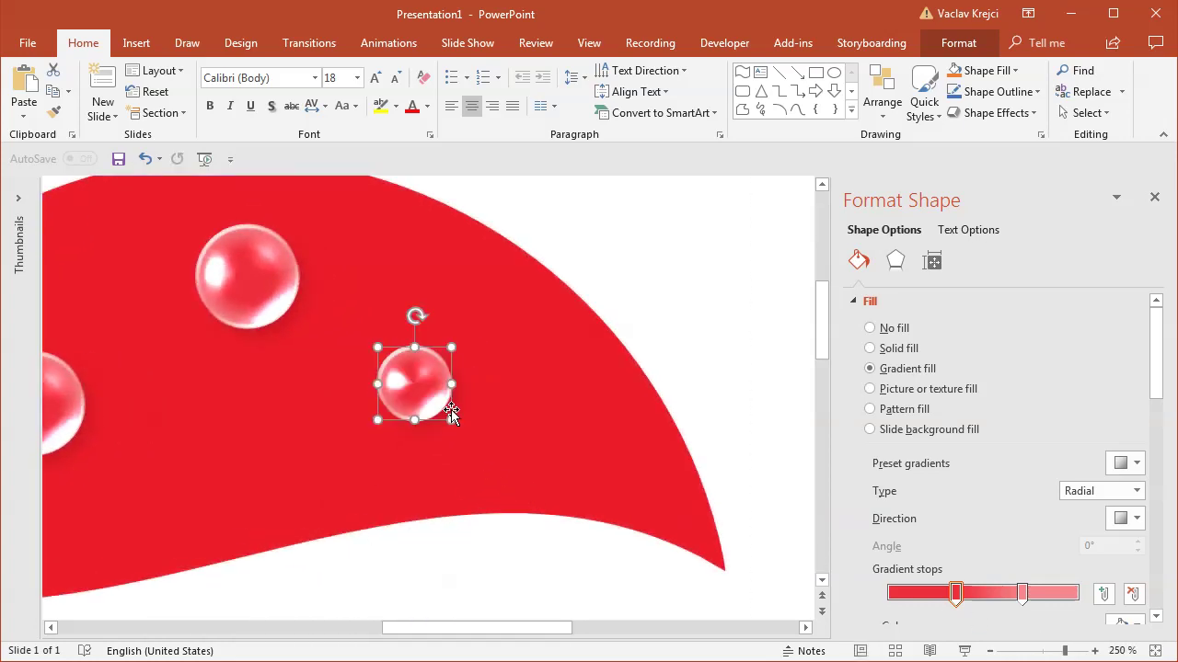
- Set the smaller droplet's top bevel to 10 pt width and 14 pt height
left_click(895, 262)
scroll(1154, 391, "down", 5)
left_click(1111, 393)
left_click_drag(1111, 394, 1086, 394)
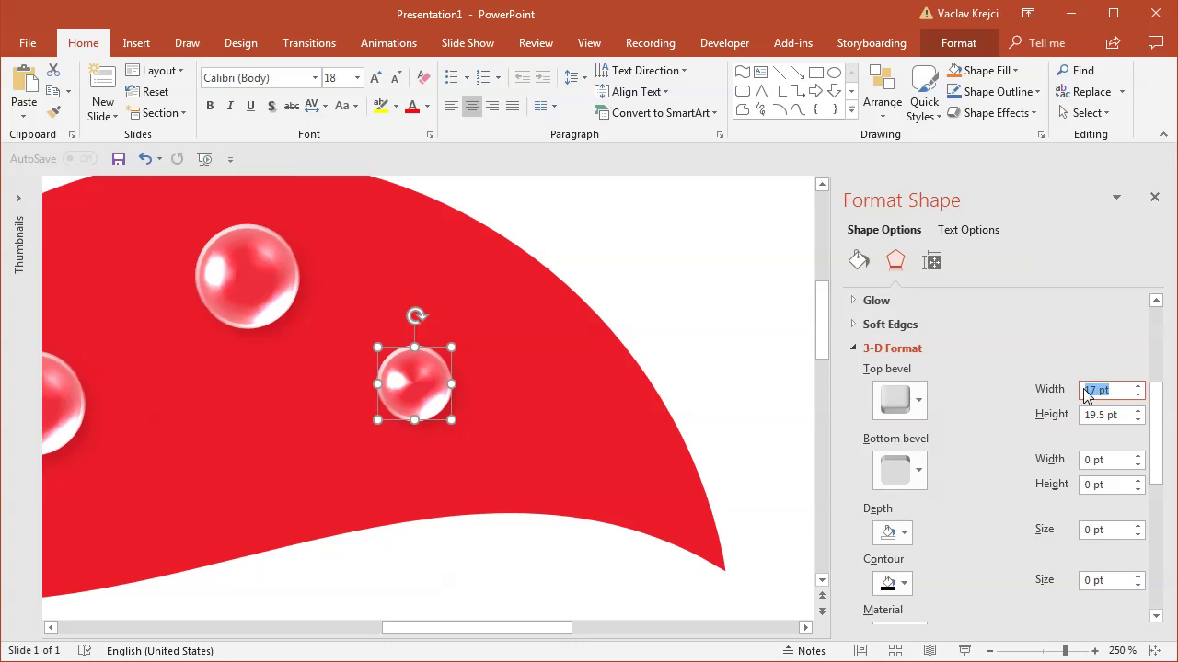
type("10")
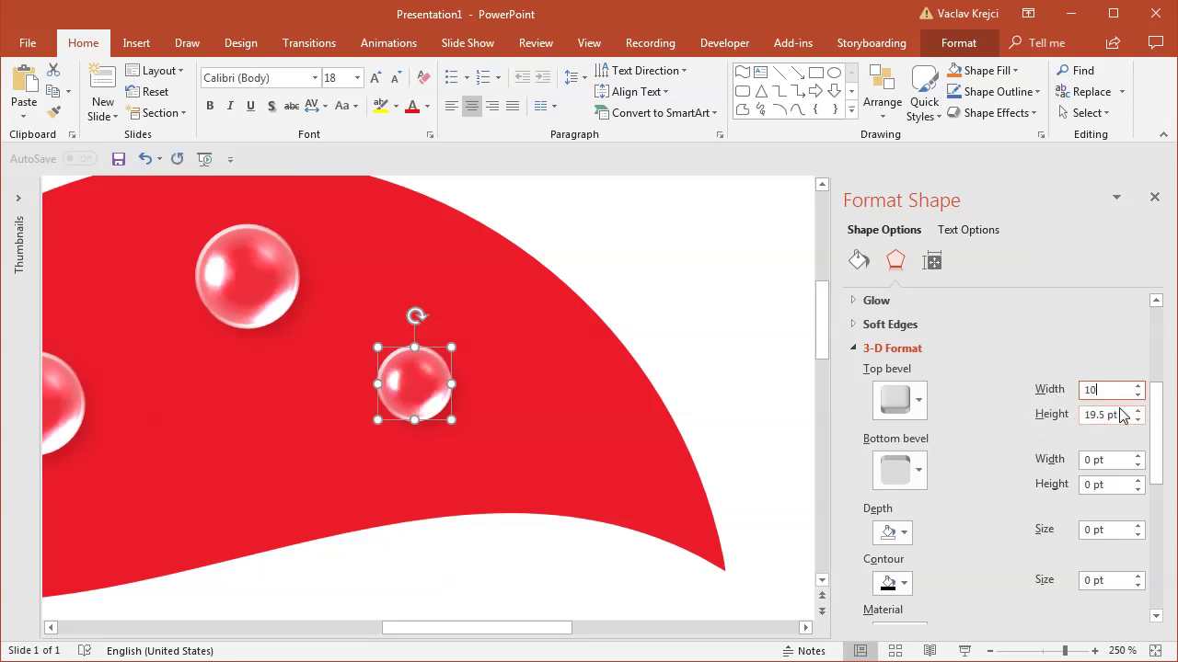
left_click_drag(1123, 414, 1060, 419)
type("10")
key("Up")
key("Up")
key("Up")
key("Up")
key("Up")
key("Up")
key("Up")
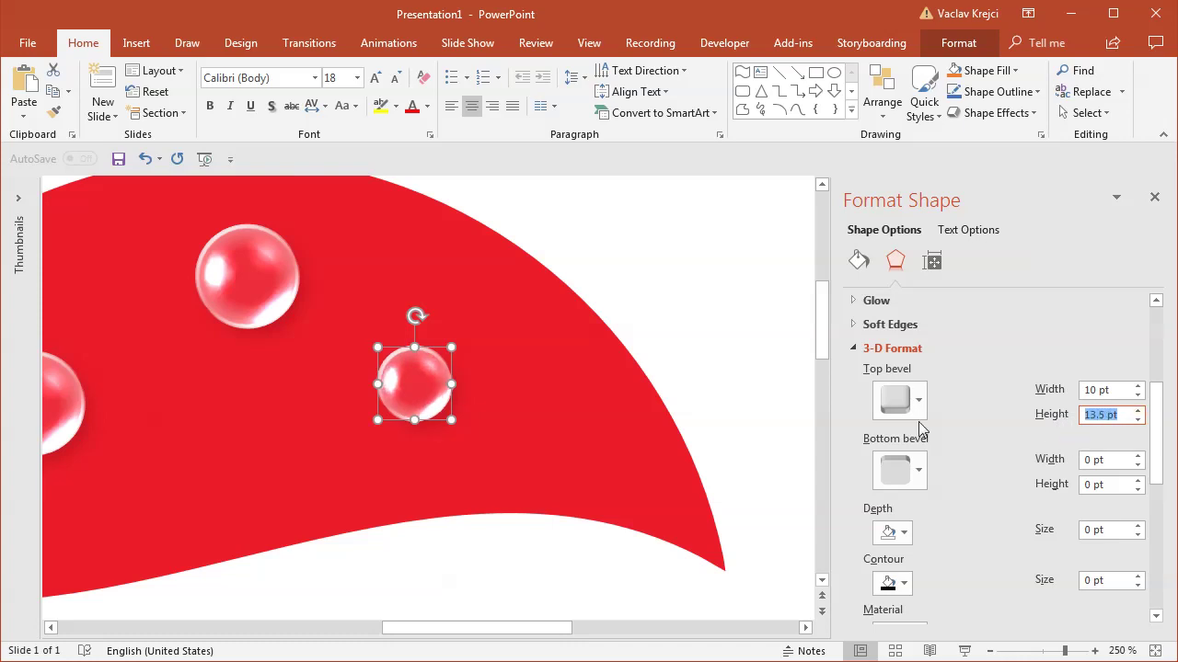
- Fine-tune the smaller droplet's top bevel width to 8.5 pt
left_click(1117, 389)
key("Down")
key("Up")
key("Up")
key("Up")
key("Up")
key("Up")
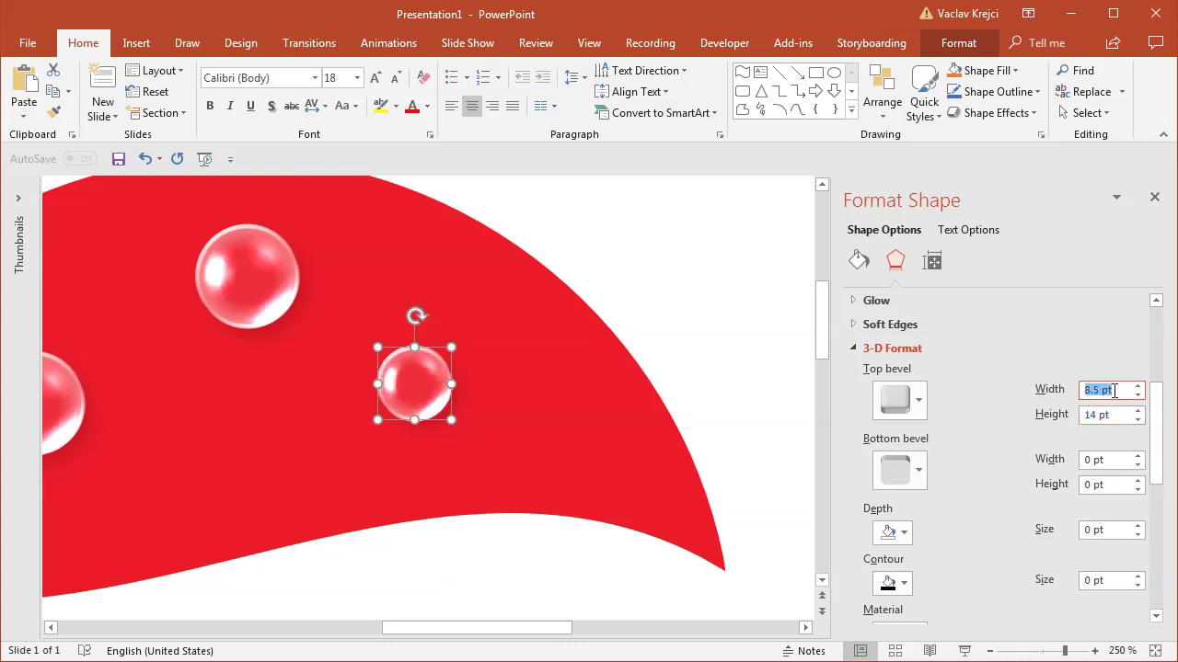
- Reposition the three droplets so they are spread farther apart on the red section
left_click(1045, 653)
left_click(649, 452)
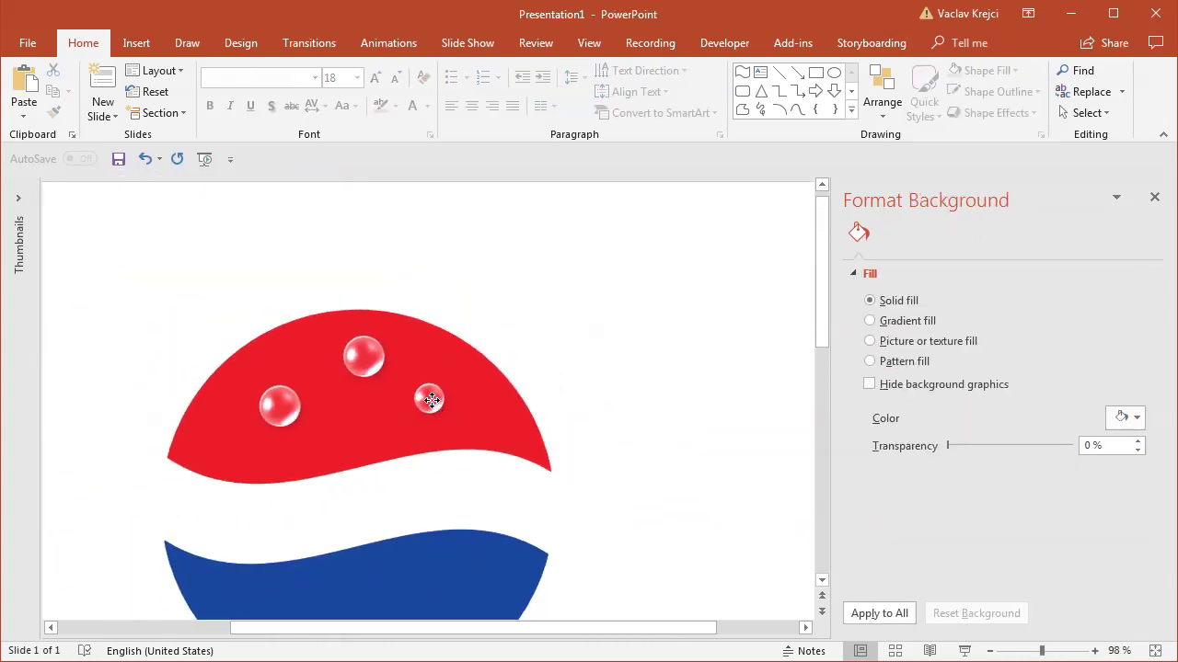
left_click_drag(430, 400, 449, 400)
left_click_drag(271, 401, 261, 416)
left_click_drag(356, 361, 344, 361)
left_click(571, 503)
left_click_drag(567, 629, 541, 629)
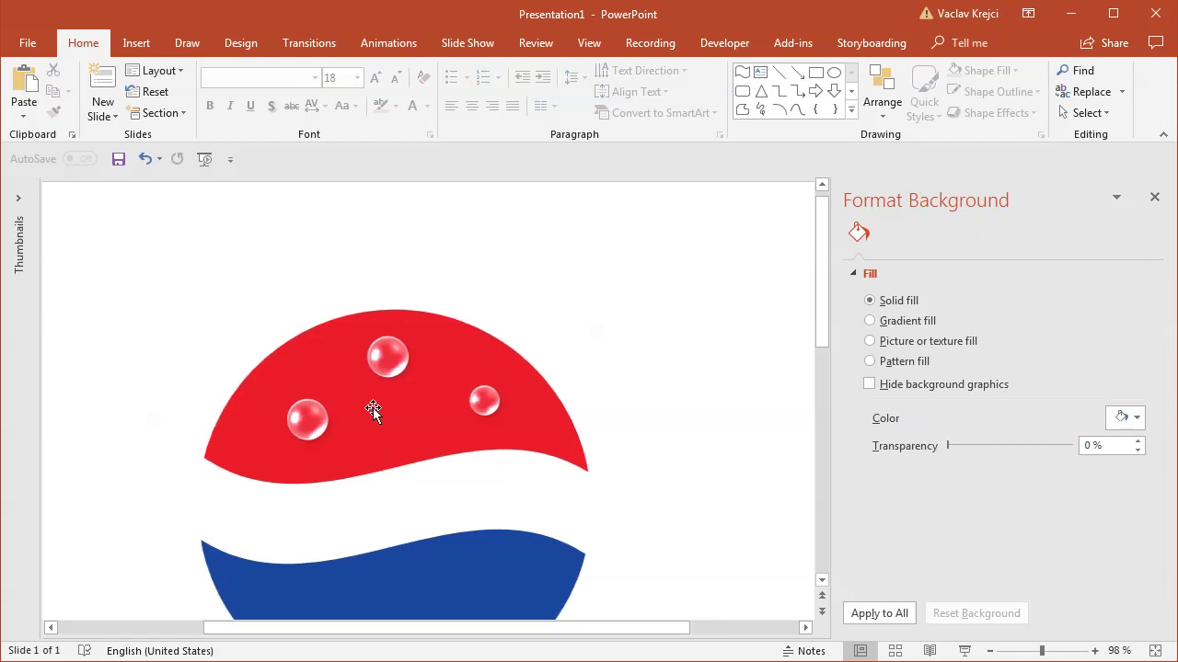
- Duplicate the topmost droplet onto the edge between the red and white sections and keep the copy selected
left_click_drag(821, 327, 821, 370)
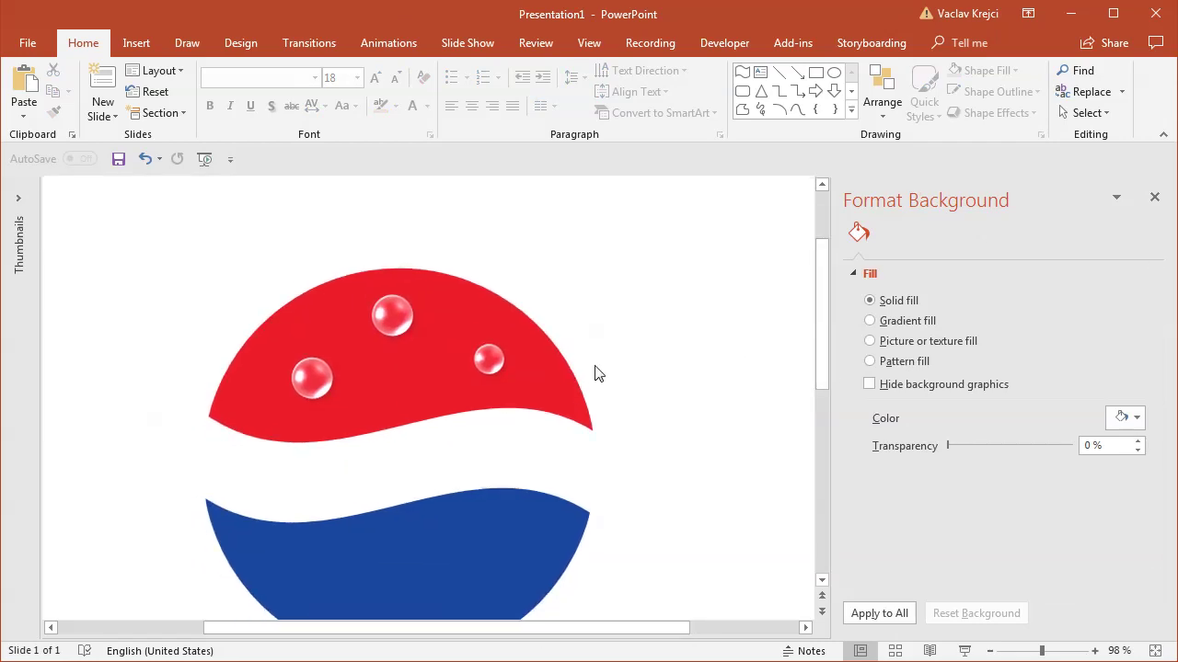
left_click_drag(390, 308, 427, 429)
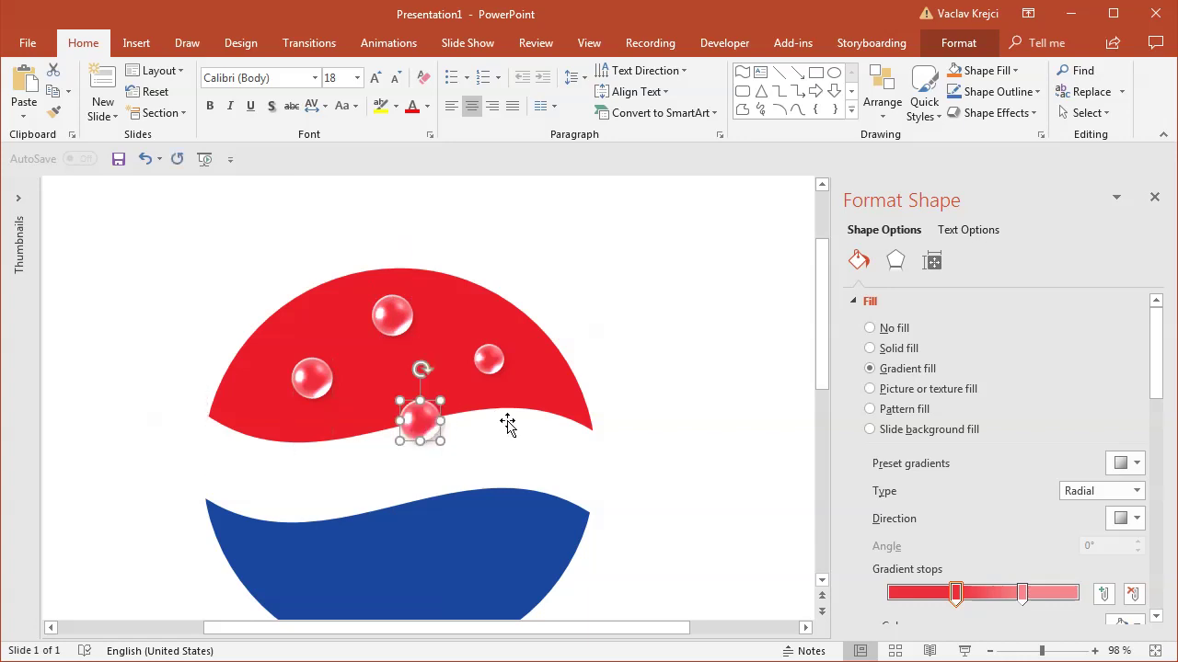
left_click(593, 436)
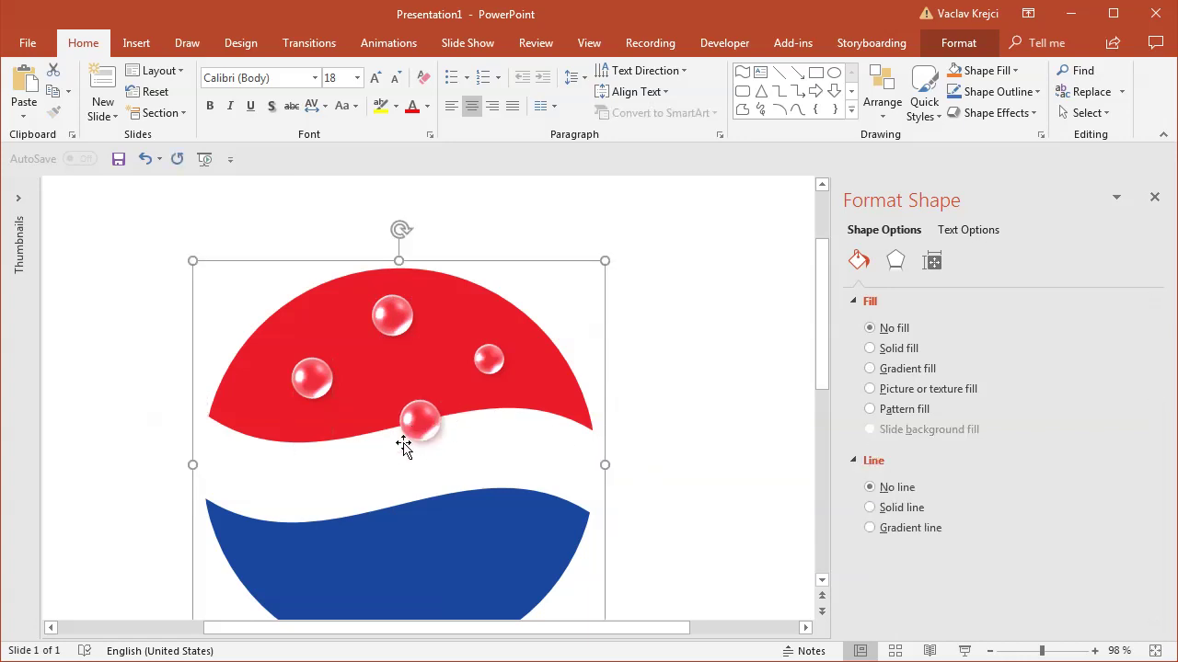
left_click(435, 428)
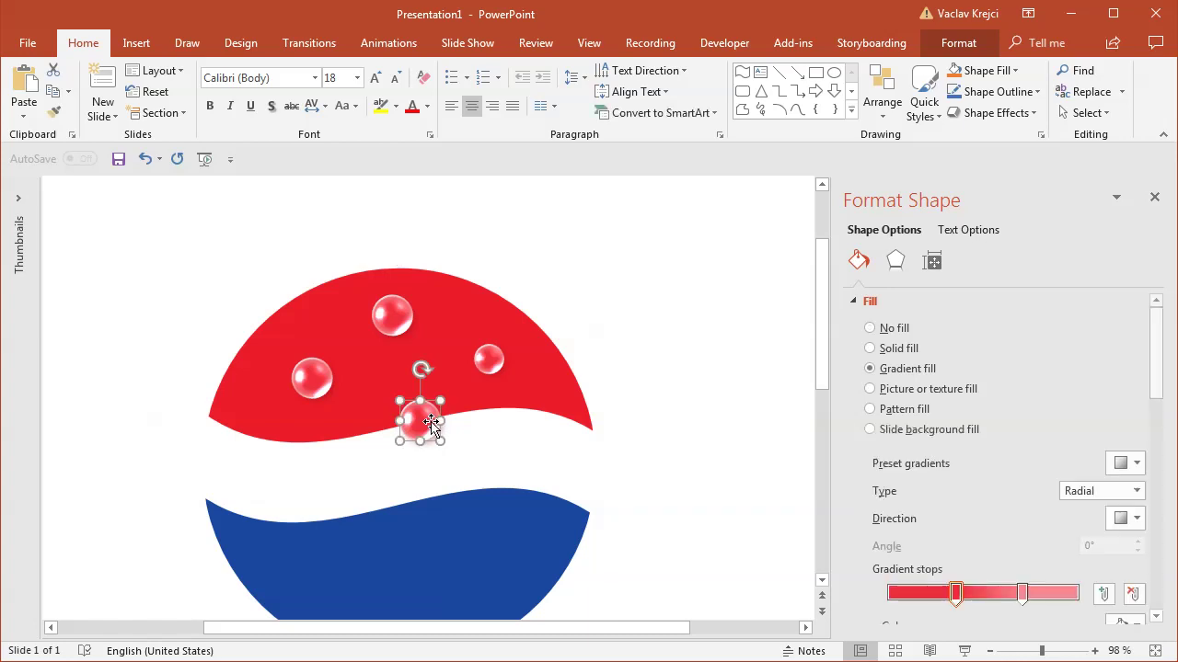
- Change the fill gradient type of the droplet on the red-white edge to Linear
left_click(1065, 651)
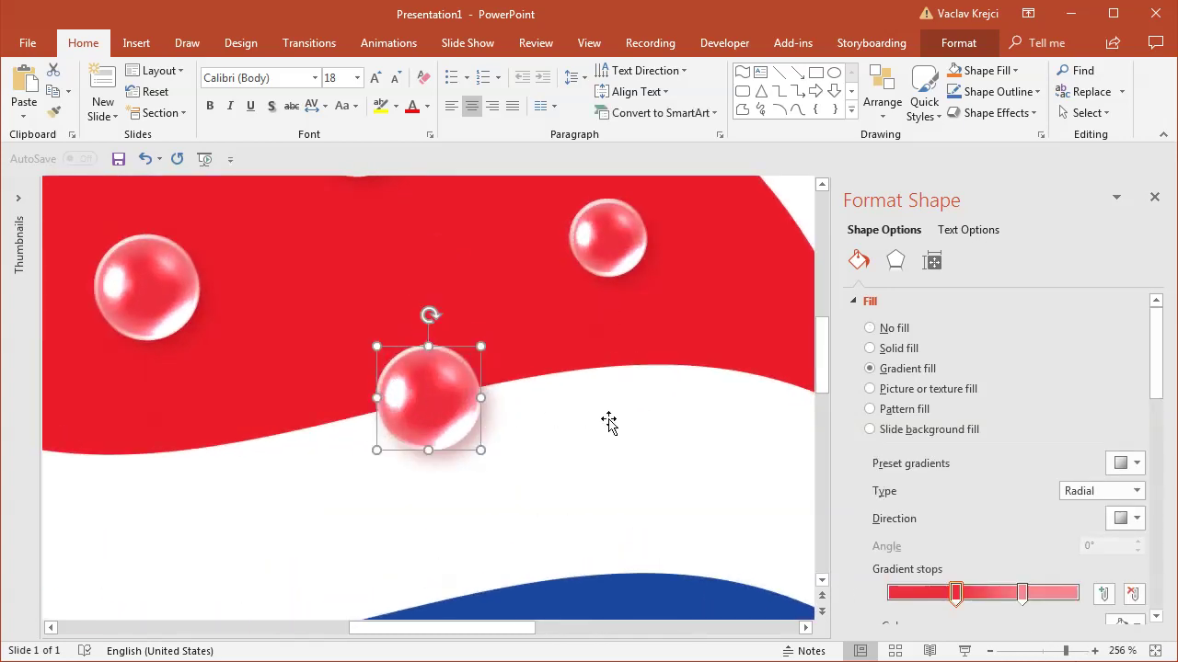
left_click_drag(1157, 375, 1158, 406)
left_click(1098, 386)
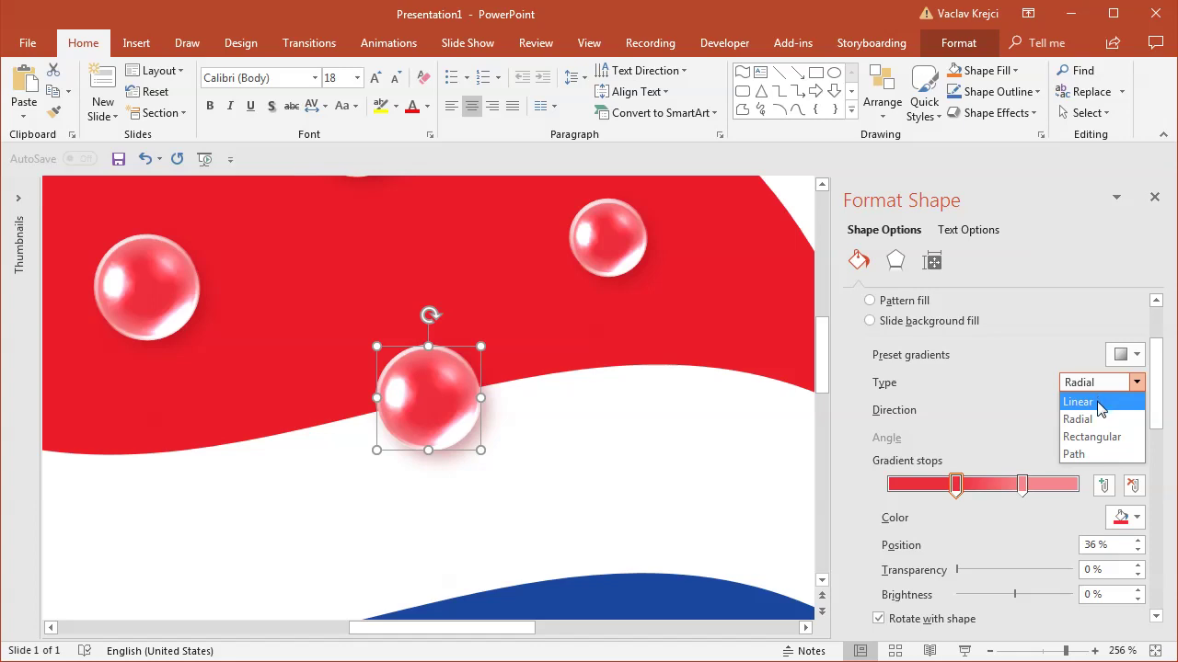
left_click(1100, 405)
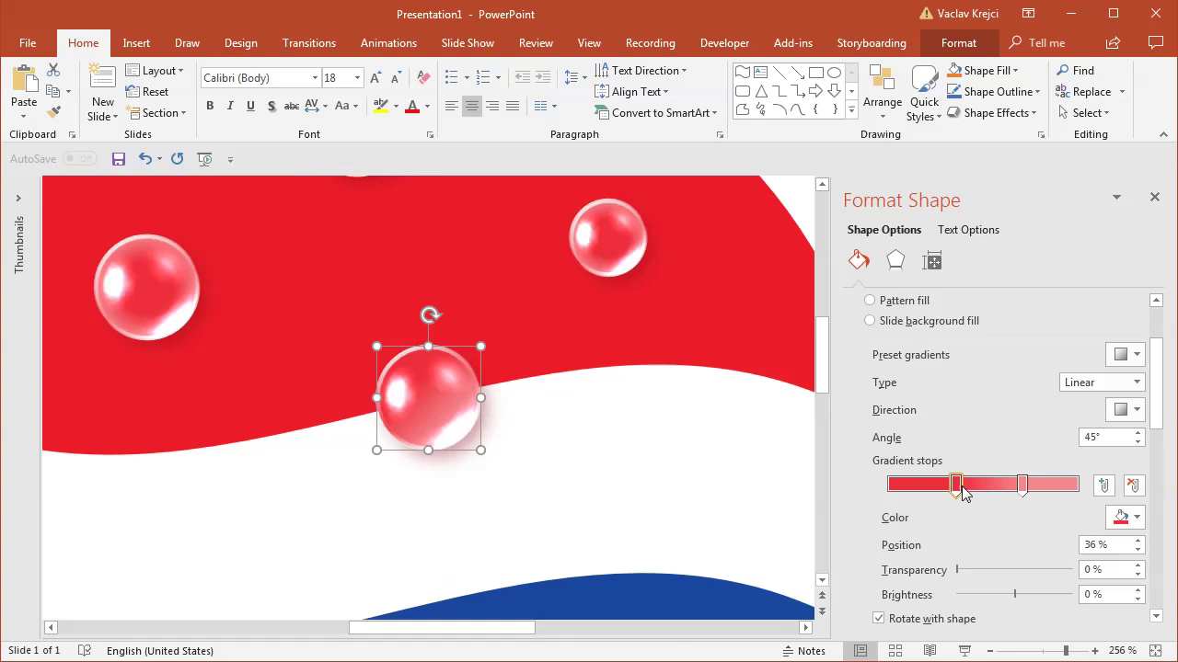
- Color the second fill gradient stop white and bring the two stops closer together, with the red stop at 40%
left_click_drag(957, 485, 978, 485)
left_click(1021, 484)
left_click(1124, 517)
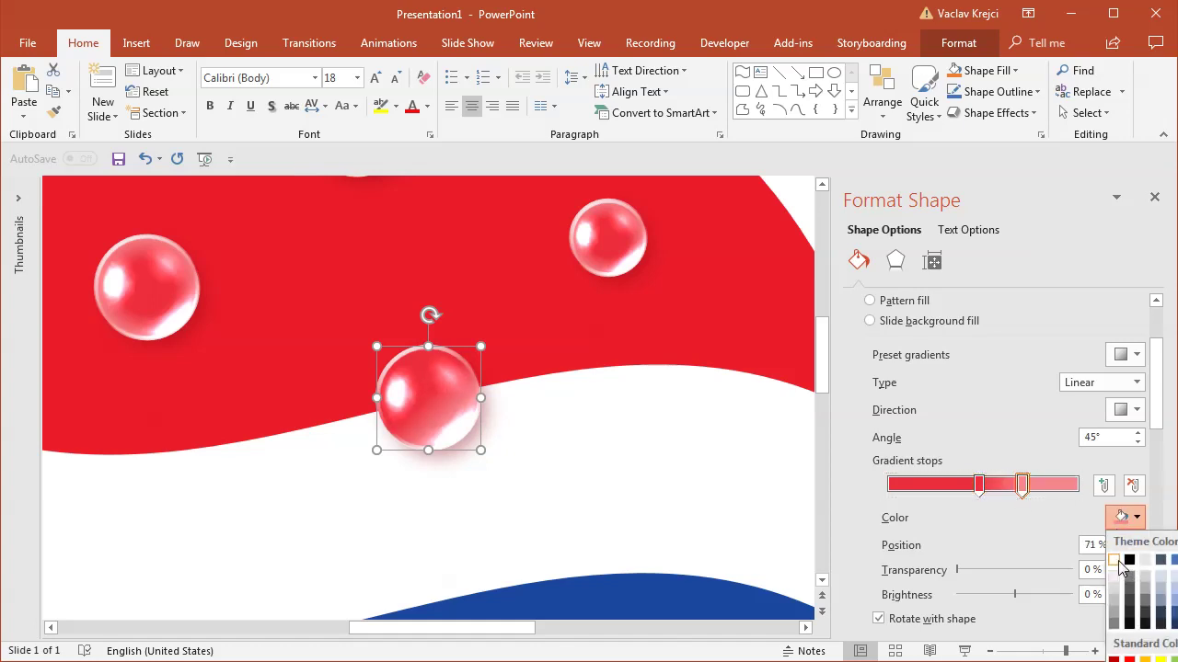
left_click(1114, 561)
mouse_move(1022, 488)
left_mouse_down()
mouse_move(948, 488)
mouse_move(964, 494)
left_mouse_up()
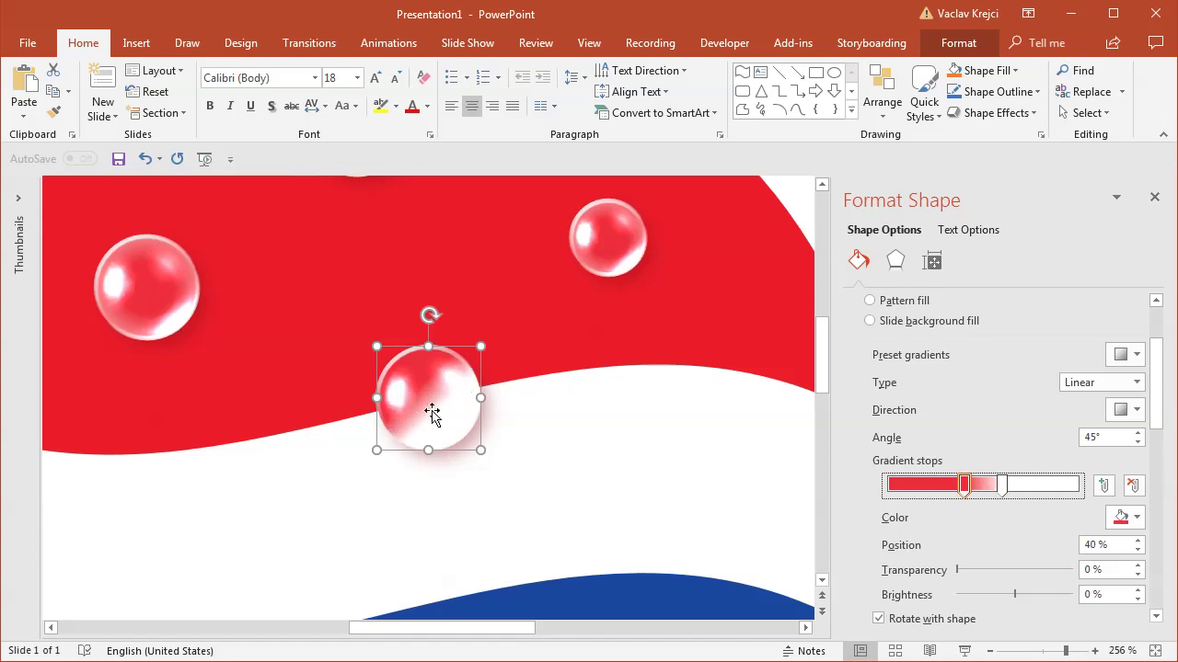
- Set the edge droplet's fill gradient angle to 80° to follow the red-white boundary
left_click(1106, 438)
key("Up")
key("Up")
key("Up")
key("Up")
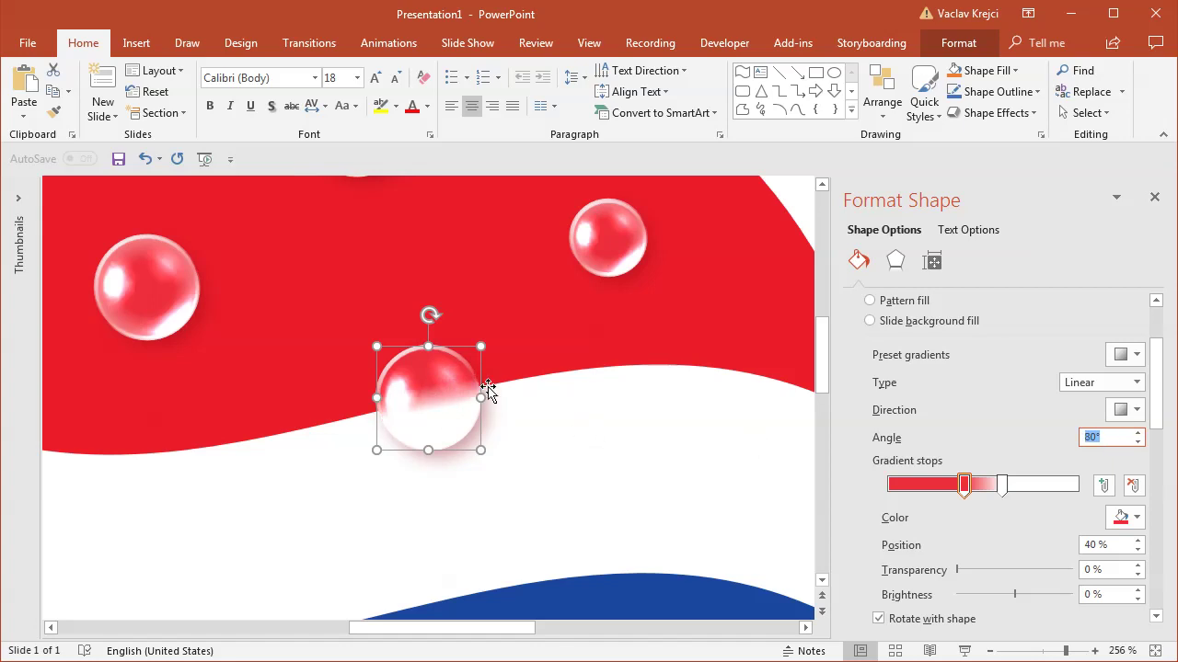
- Shift the droplet on the red-white edge slightly up and left and set its gradient angle to 75°
left_click_drag(468, 421, 464, 413)
left_click_drag(1106, 437, 1061, 437)
type("75")
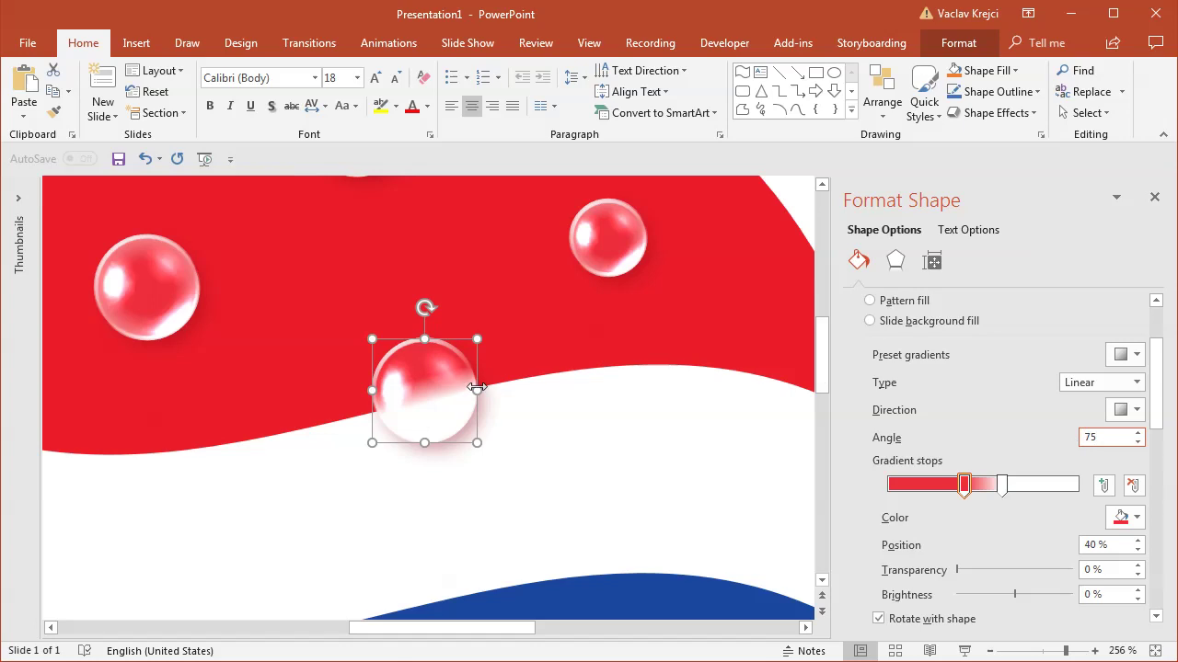
left_click(444, 396)
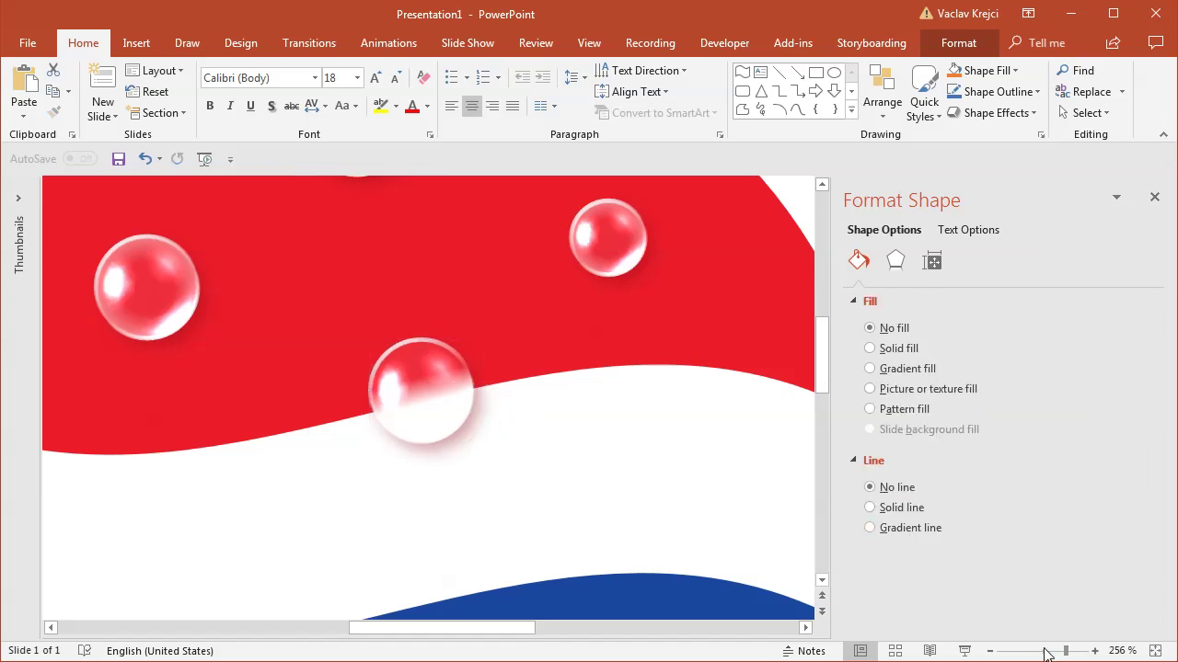
- Move the leftmost red droplet slightly outward and duplicate the topmost droplet into the blue section
left_click(1044, 651)
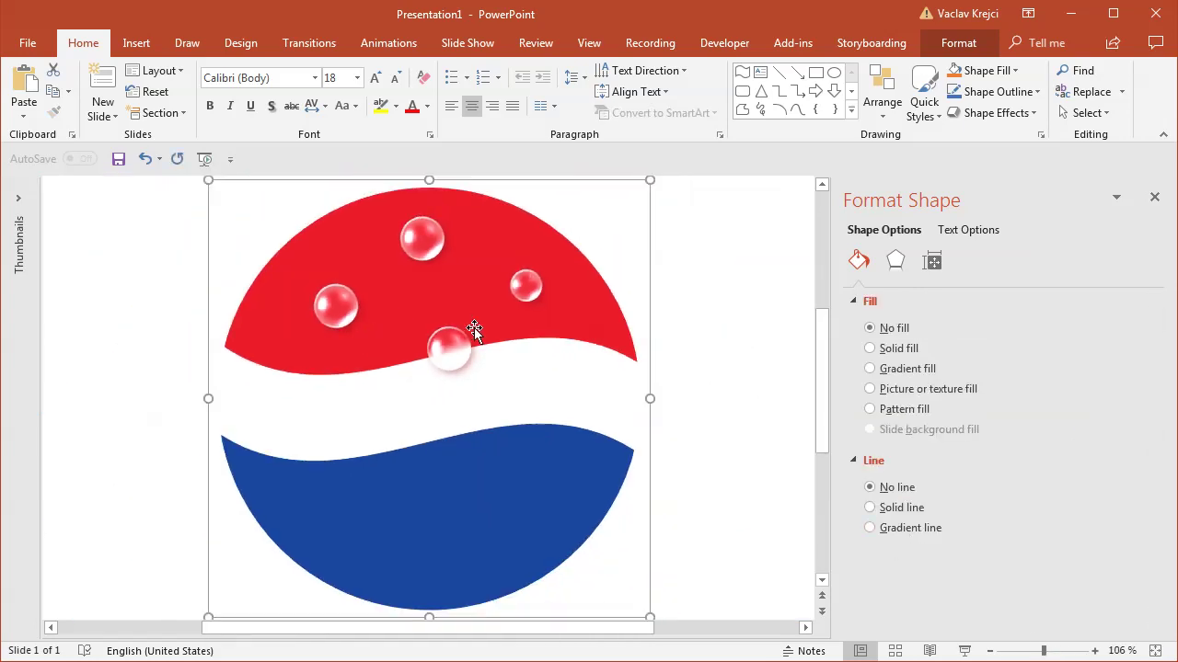
left_click_drag(340, 300, 324, 300)
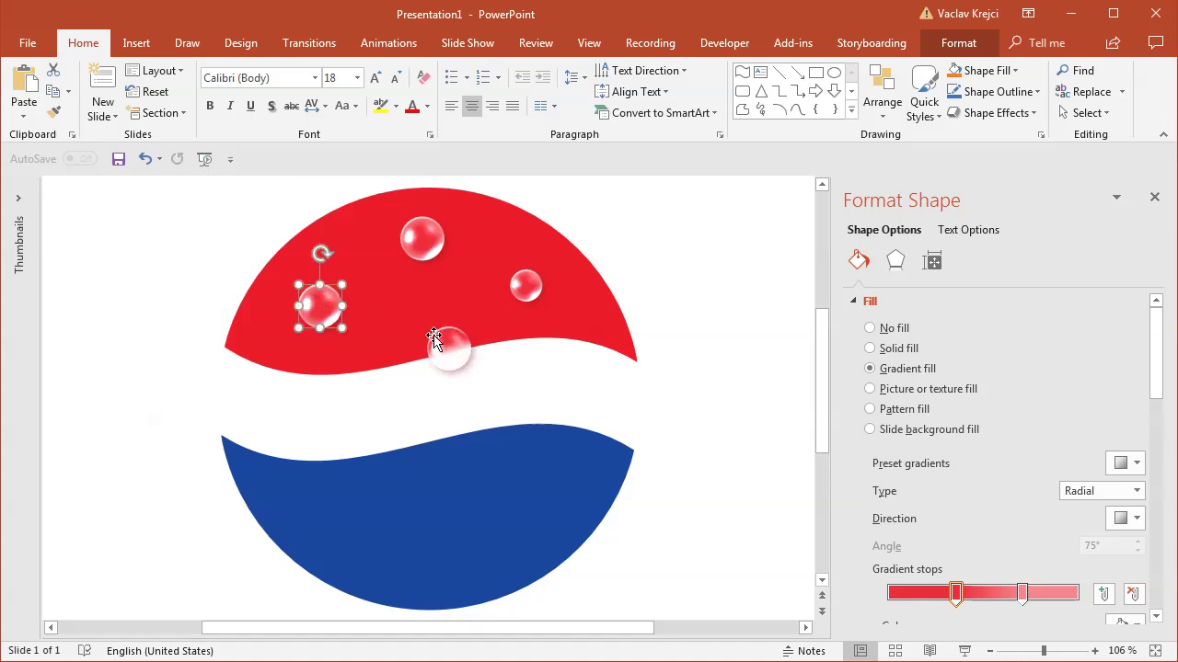
left_click(425, 240)
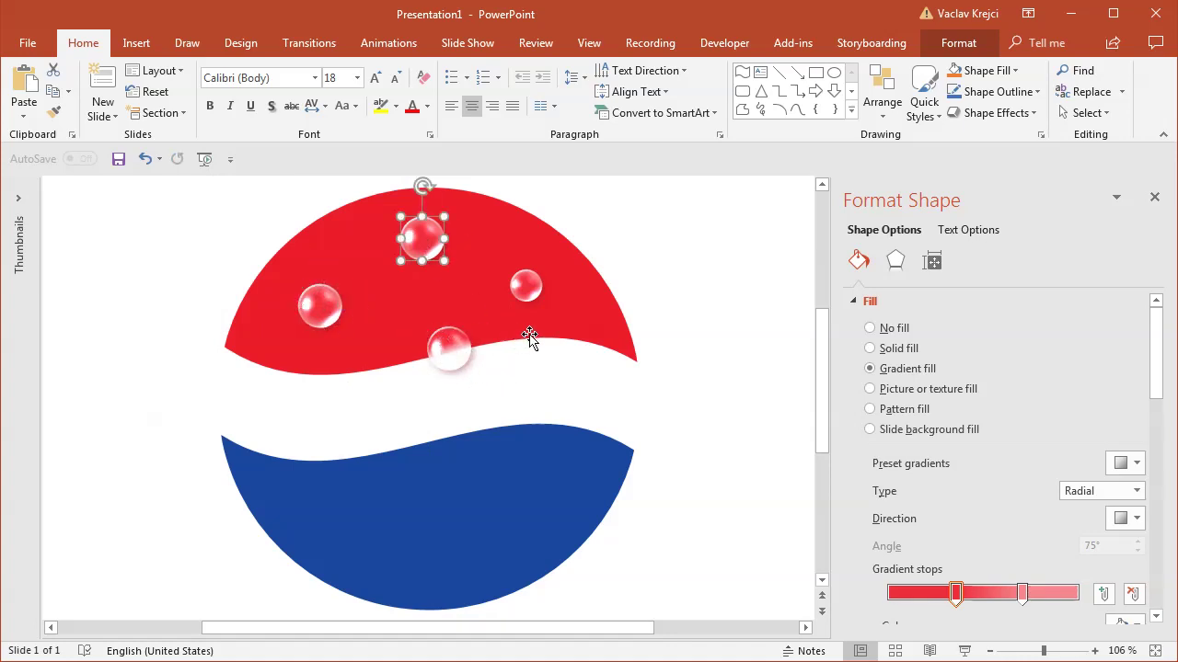
left_click_drag(433, 242, 391, 516)
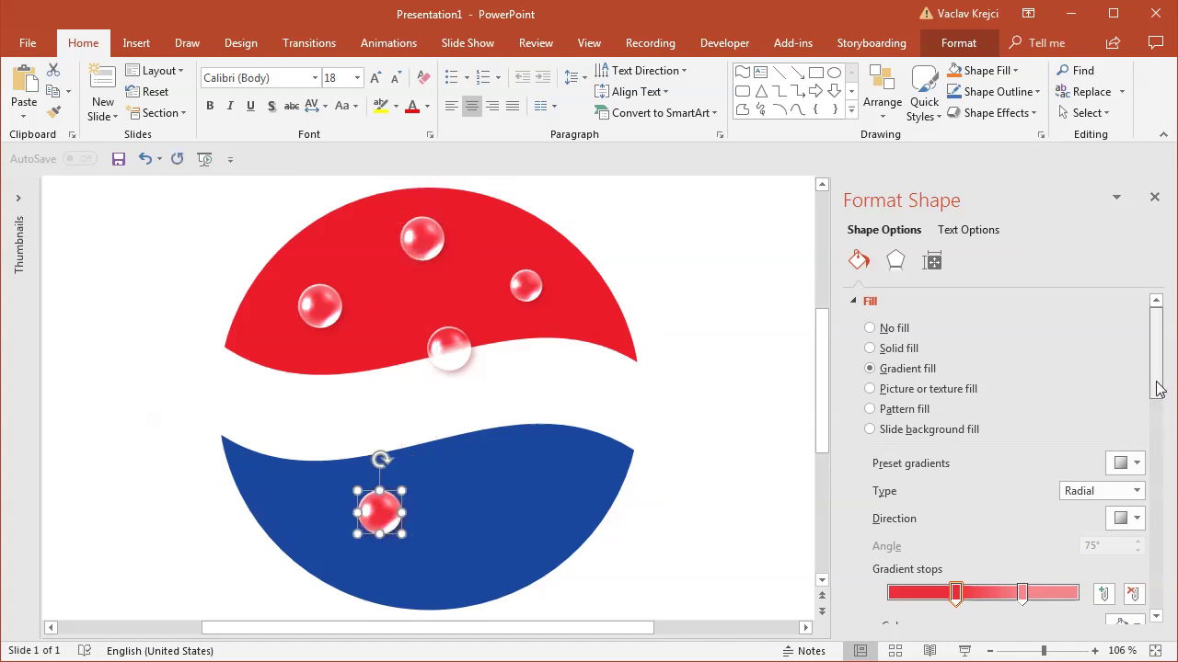
- Color the new droplet's first gradient stop with the sampled logo blue, lightened to RGB 31, 86, 195
scroll(984, 497, "down", 3)
left_click(1119, 505)
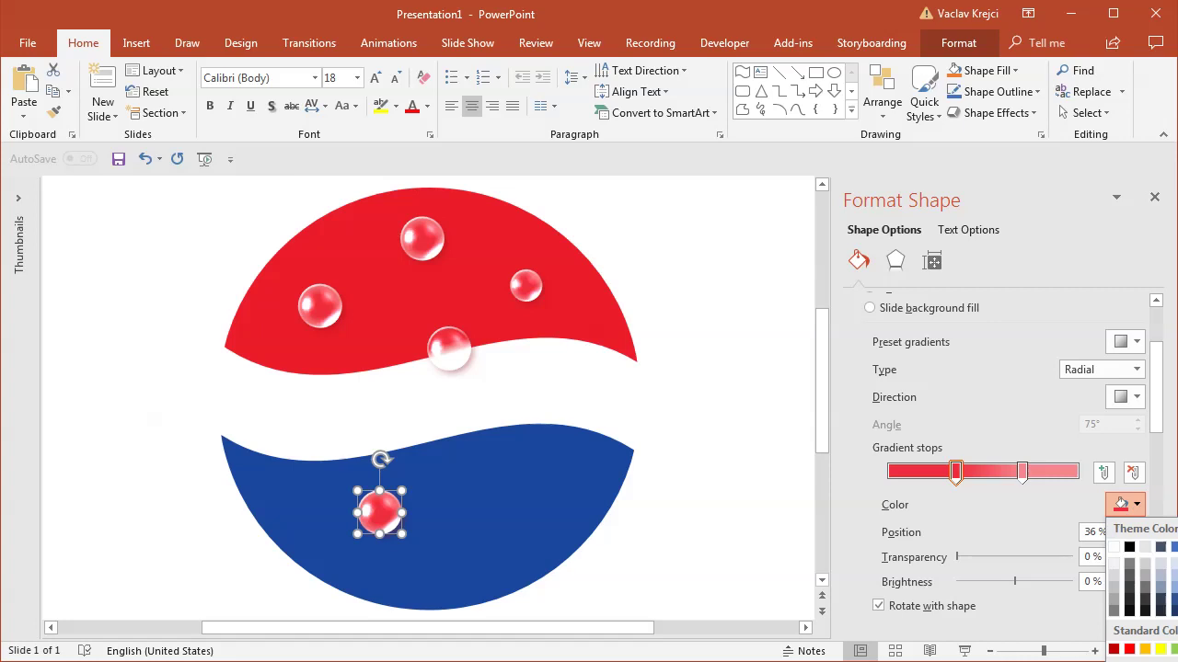
left_click(1141, 661)
left_click(441, 498)
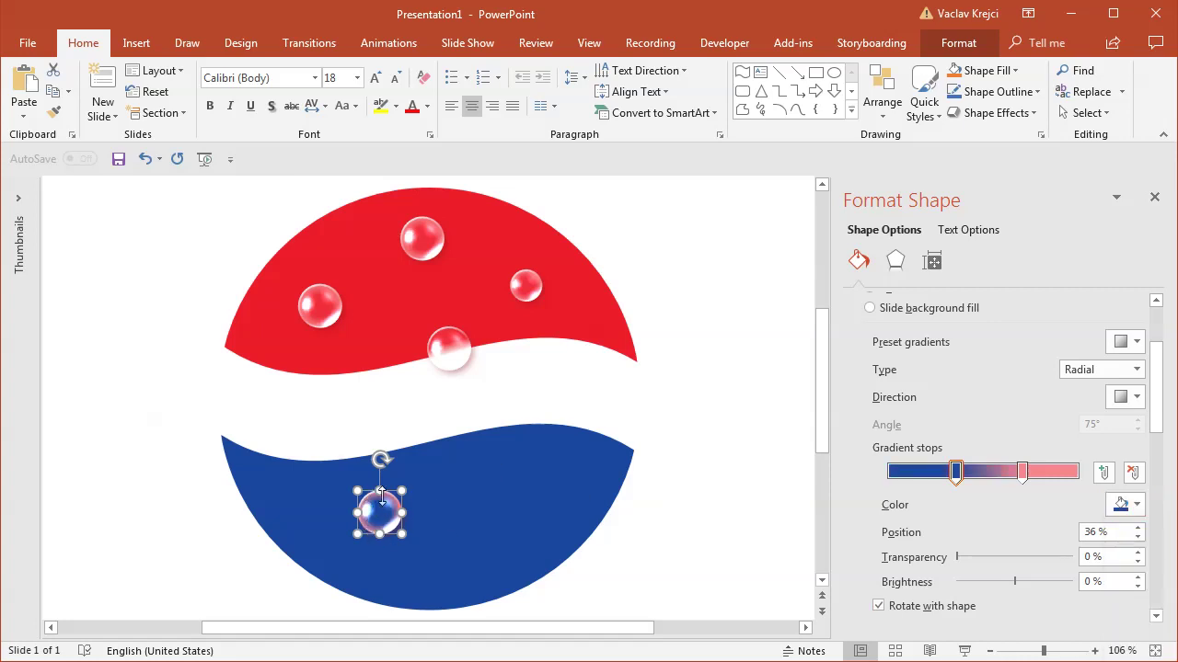
left_click(1125, 503)
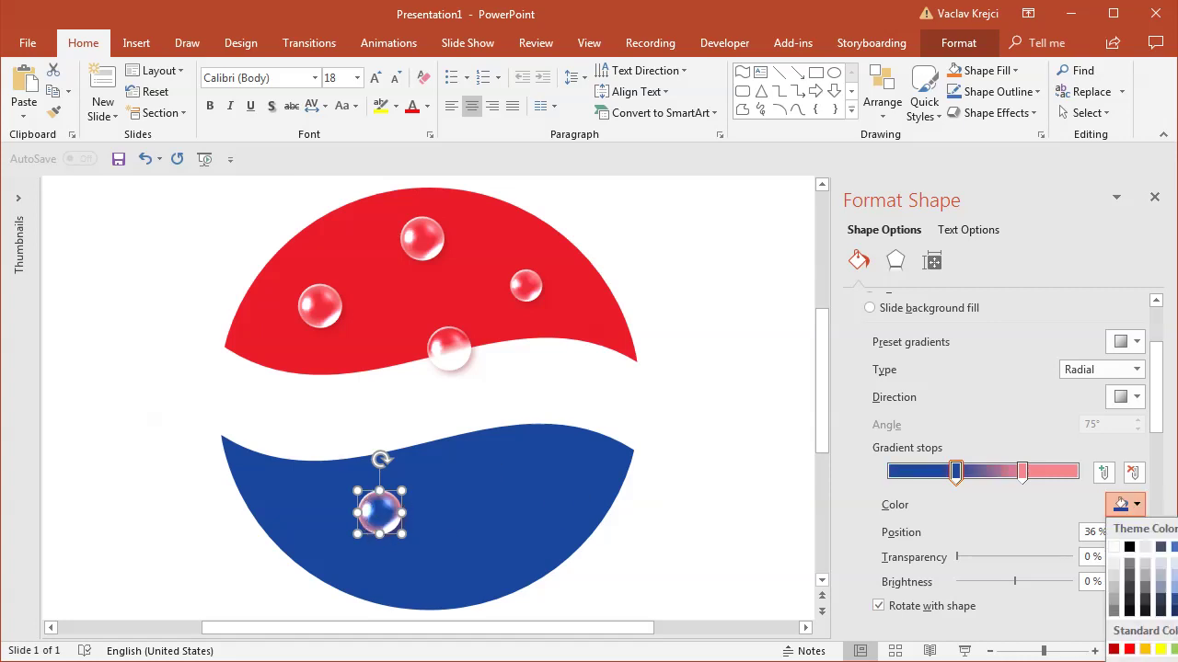
left_click(1141, 661)
left_click_drag(642, 296, 641, 281)
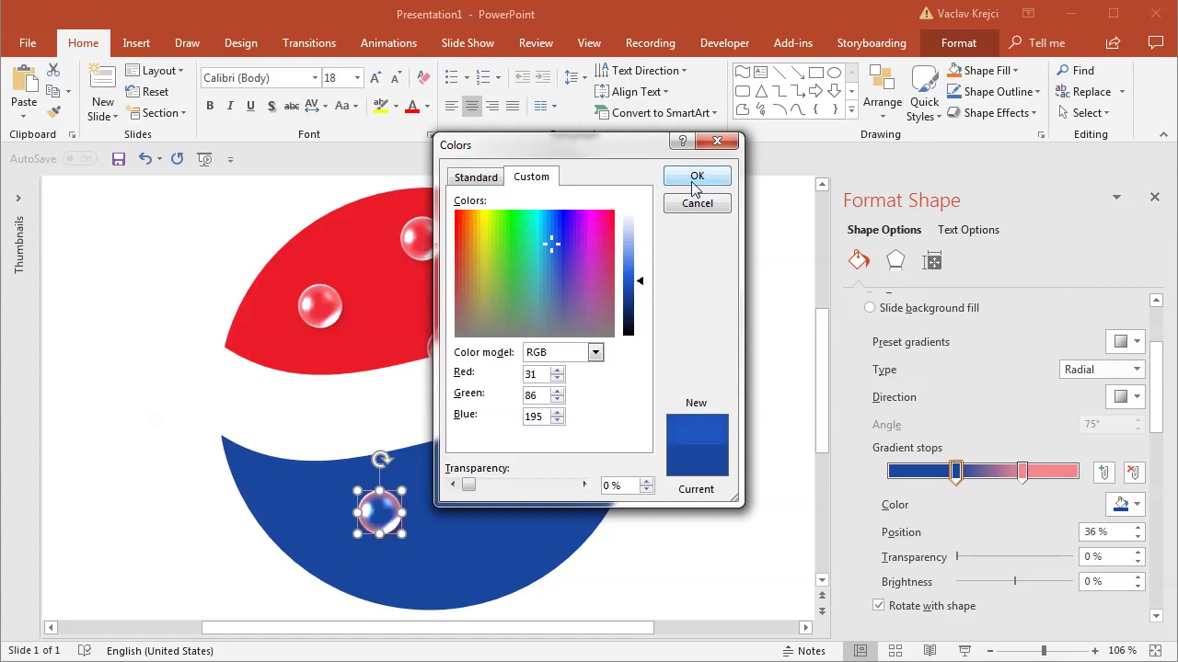
left_click(697, 176)
- Color the droplet's second gradient stop at 71% with the sampled logo blue and lighten it to a pale blue
left_click(1022, 472)
left_click(1124, 503)
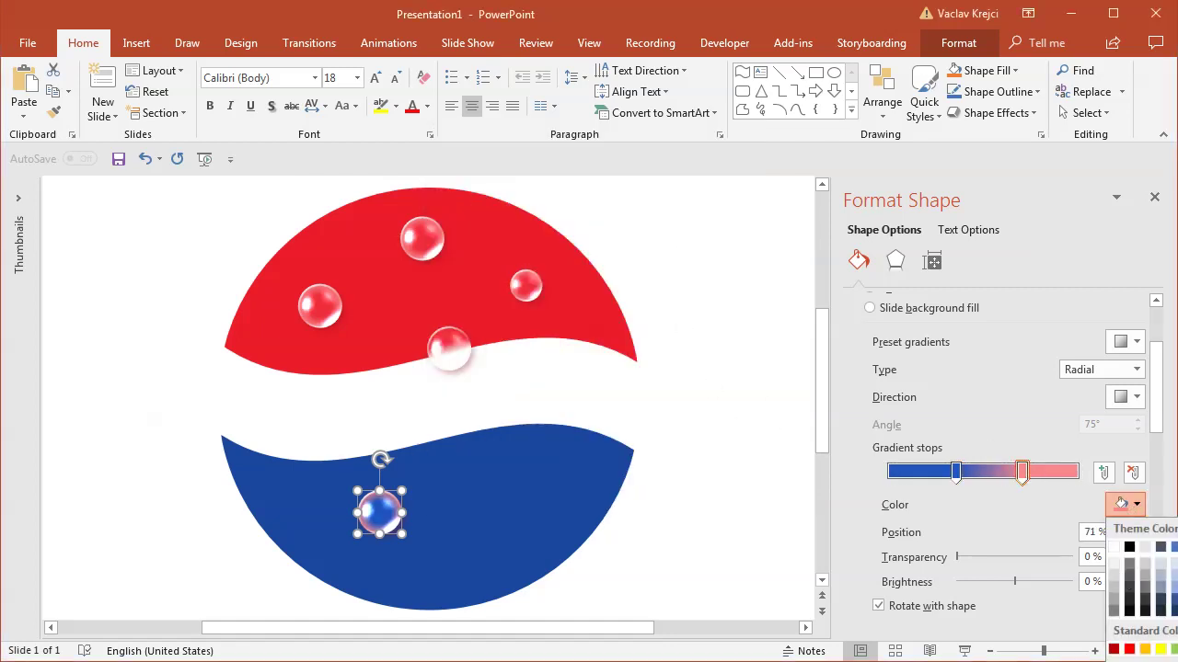
left_click(1140, 661)
left_click(558, 462)
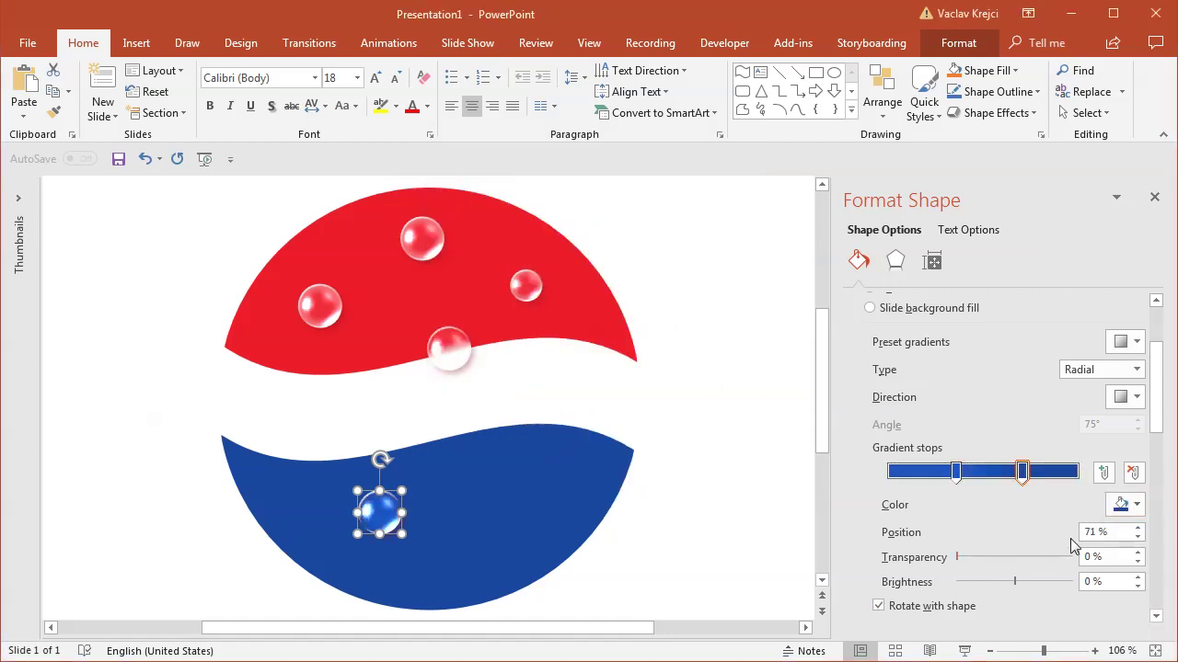
left_click(1121, 505)
left_click(1144, 661)
left_click_drag(637, 299, 638, 250)
left_click(696, 176)
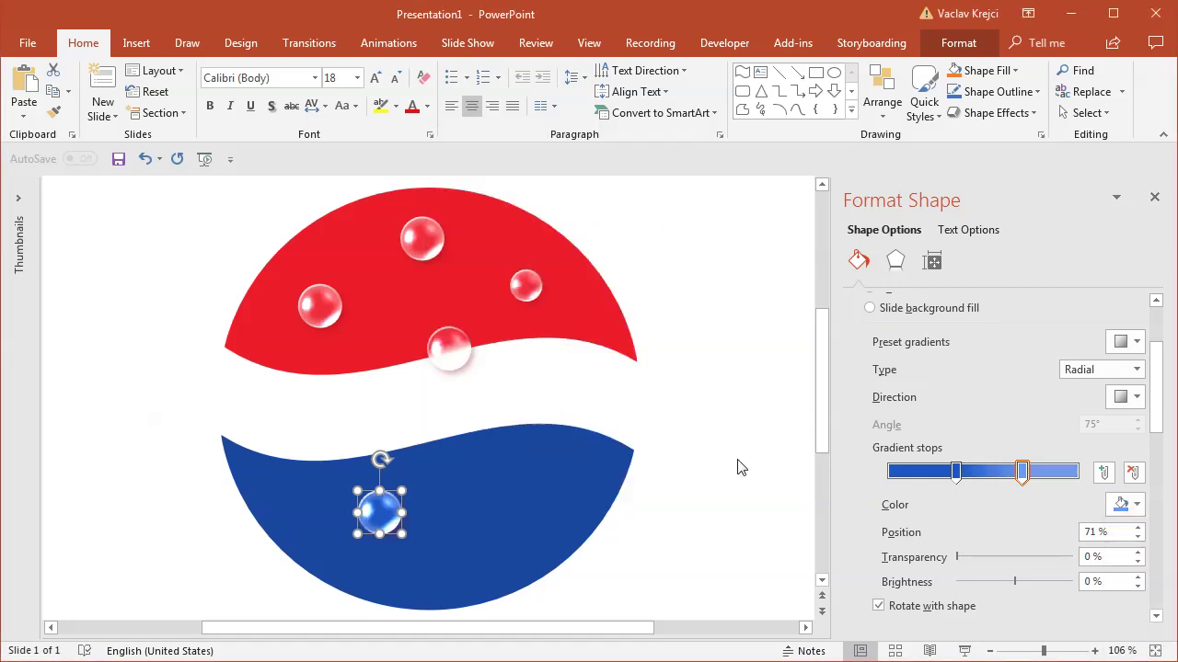
- Change the blue droplet's shadow color to the sampled logo blue and darken it
left_click(896, 262)
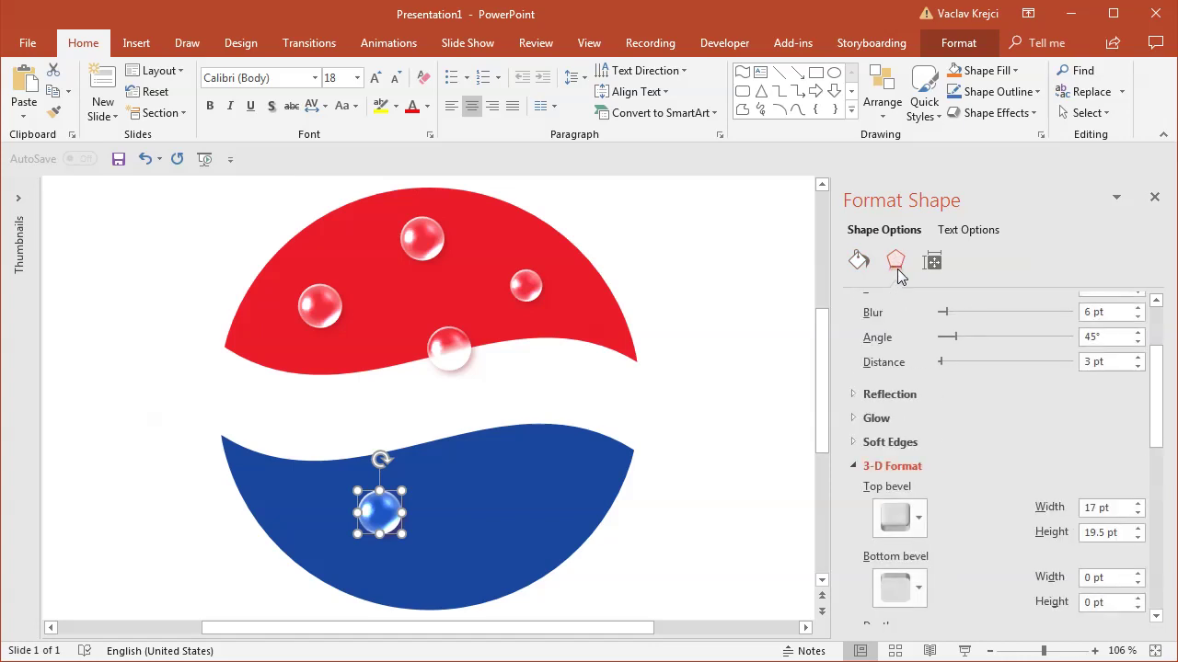
left_click_drag(1157, 367, 1156, 324)
left_click(1131, 358)
left_click(1128, 537)
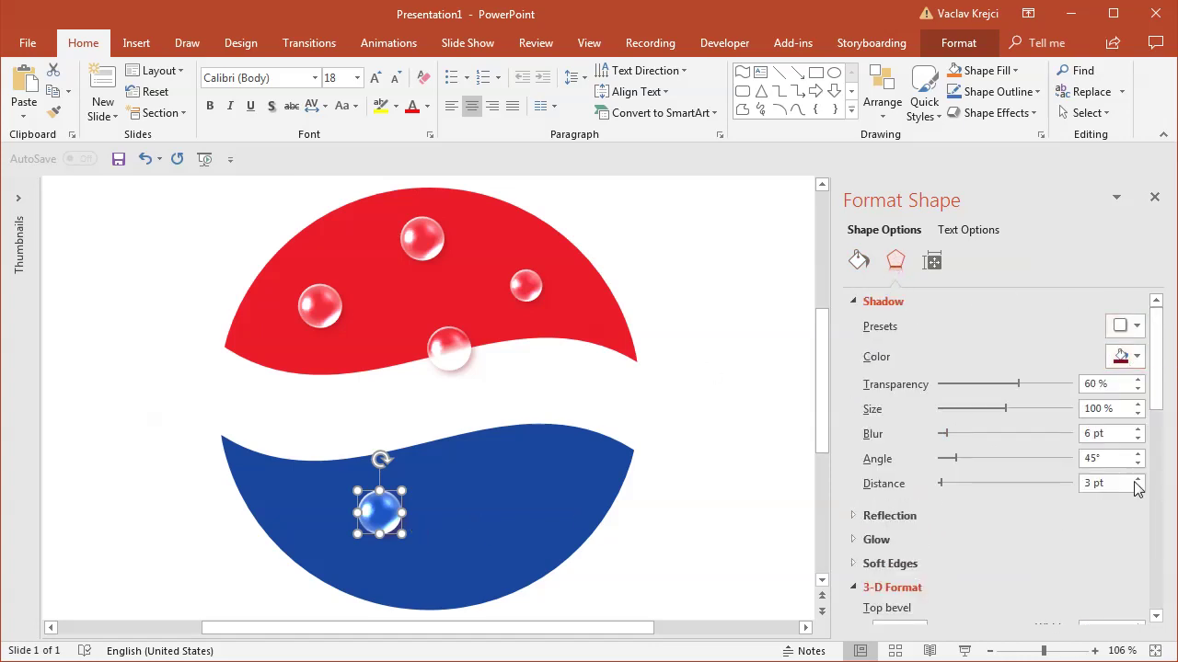
left_click(1125, 357)
left_click(1152, 556)
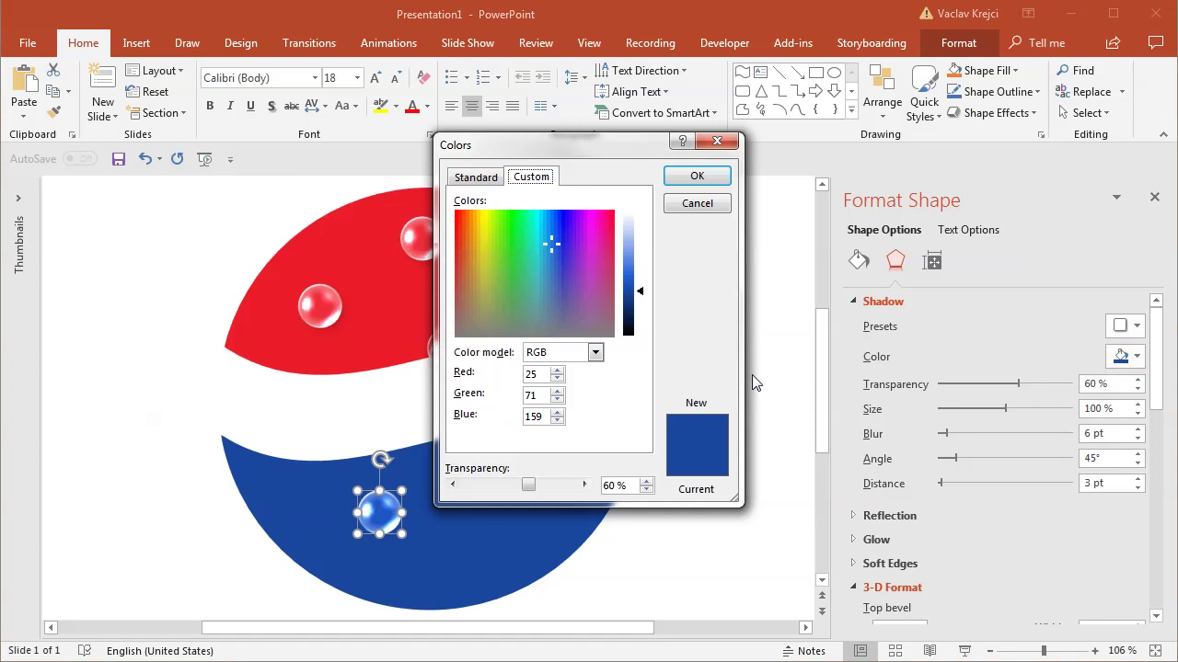
left_click(637, 312)
left_click(685, 176)
- Duplicate the blue droplet twice across the blue section, shrink one copy and set its top bevel to 10 pt width and height
left_click_drag(368, 515, 466, 558)
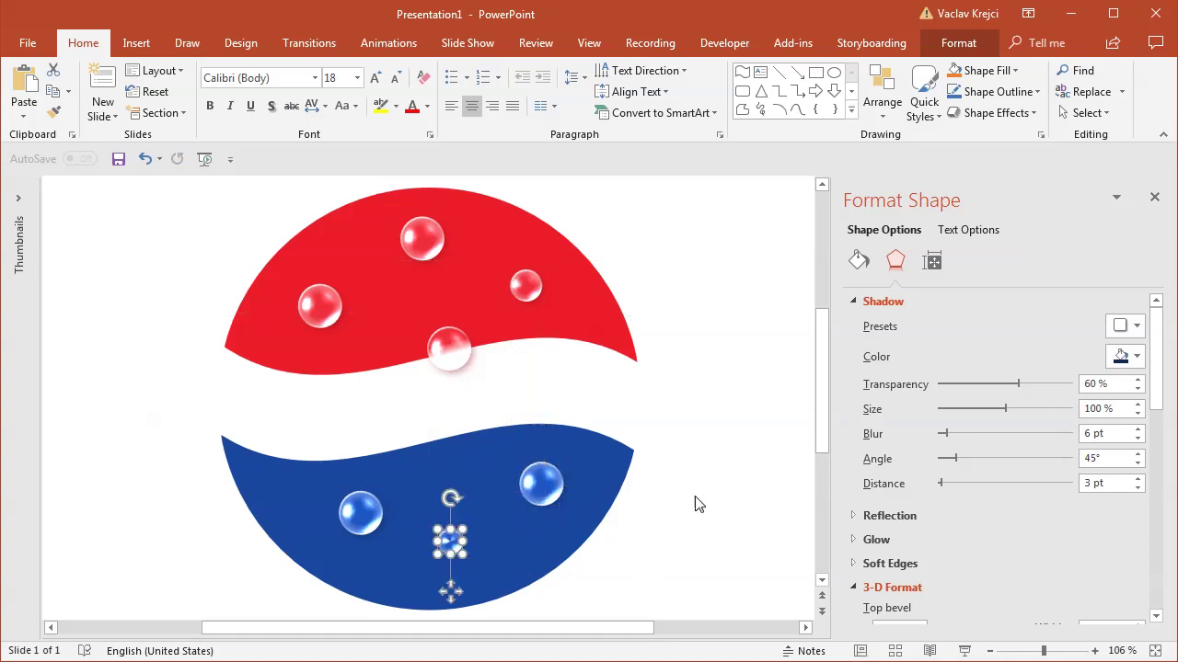
left_click_drag(1152, 391, 1051, 413)
type("10")
type("10")
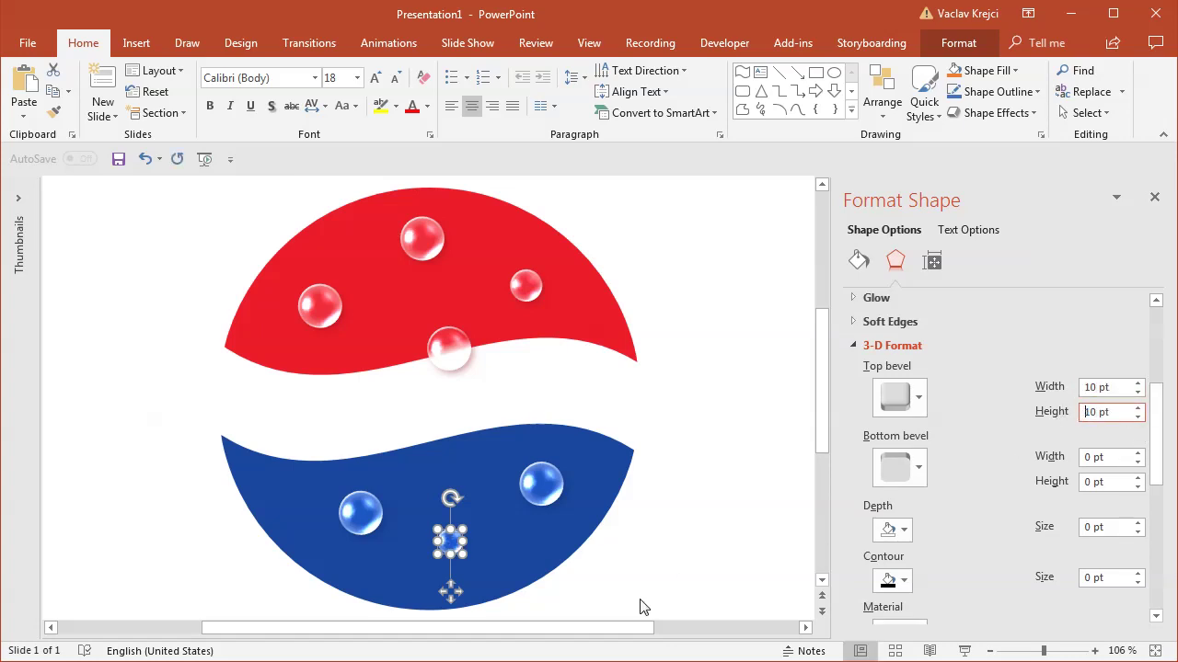
left_click(643, 581)
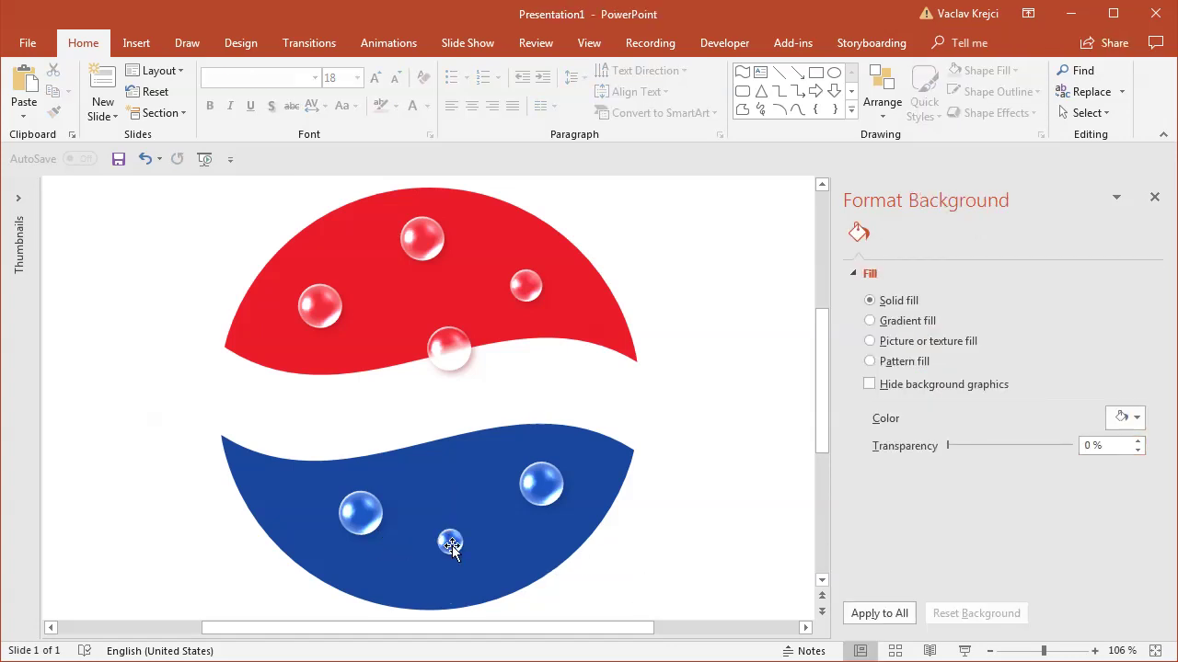
- Move the small blue droplet slightly down and the left blue droplet slightly outward to spread them out
left_click_drag(450, 547, 455, 558)
left_click(612, 553)
left_click_drag(359, 512, 346, 517)
left_click(689, 521)
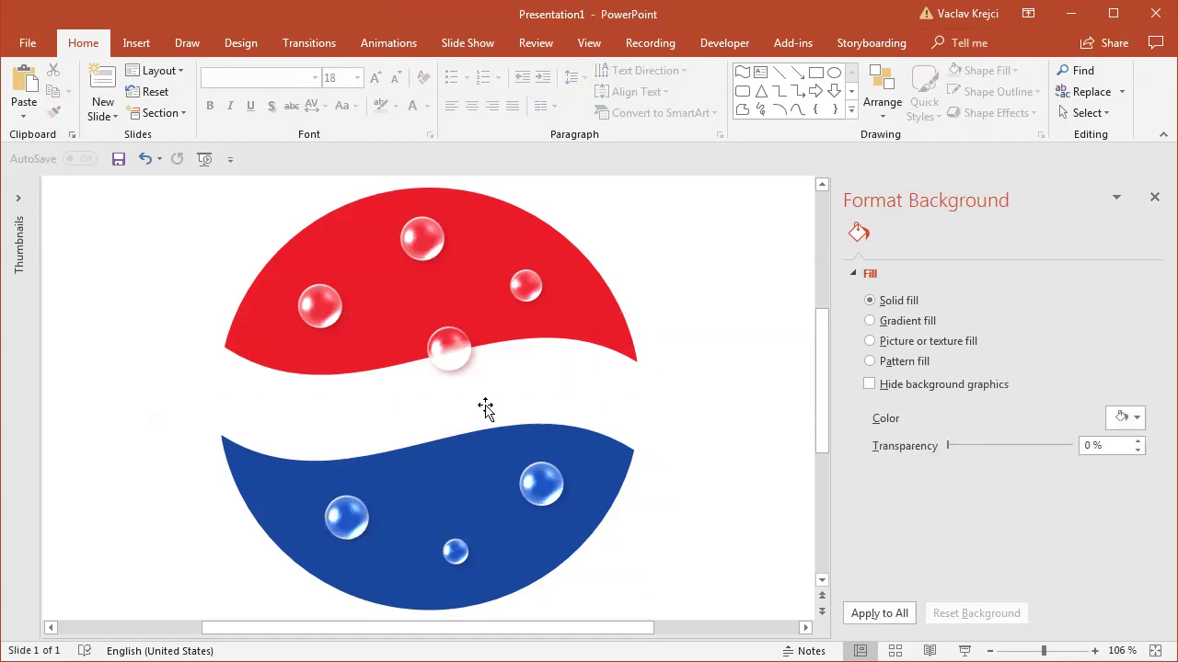
- Duplicate the right blue droplet onto the white-blue edge and change the copy's gradient type to Linear
left_click_drag(534, 483, 419, 444)
key("Down")
key("Down")
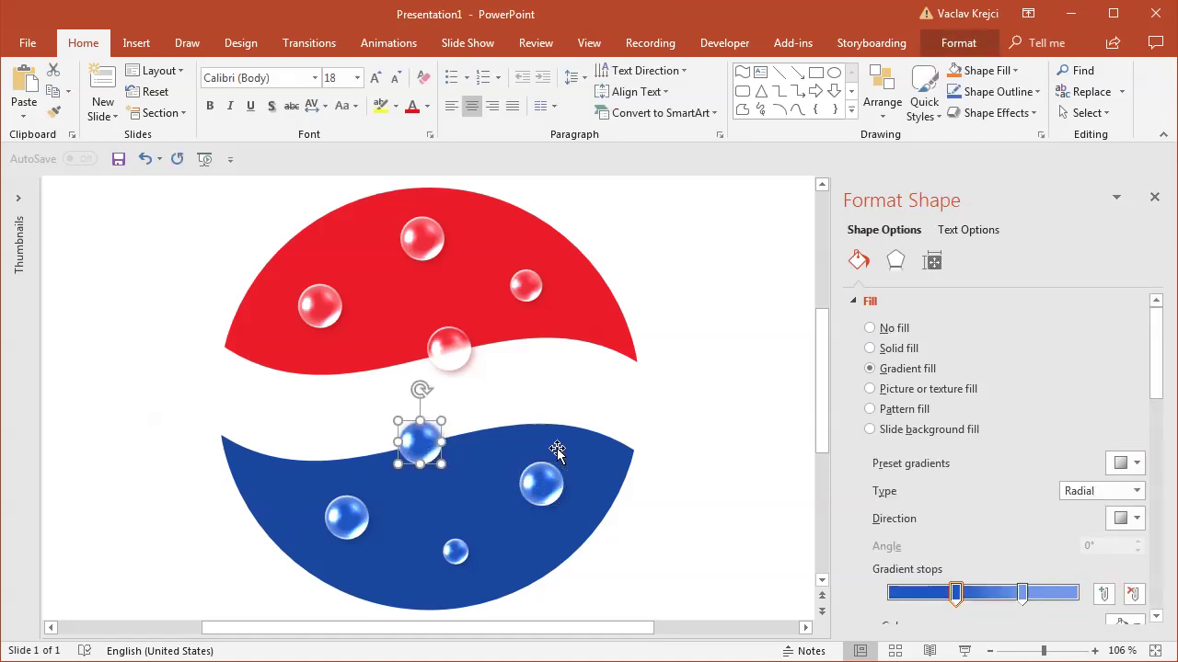
scroll(1156, 368, "down", 2)
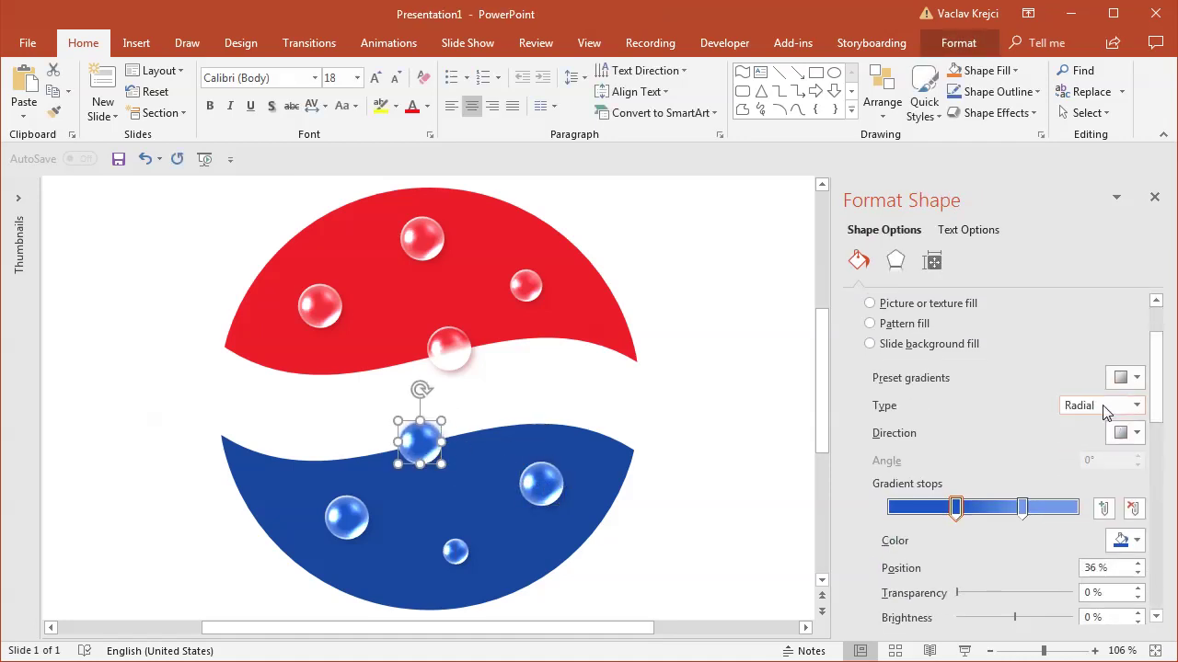
left_click(1104, 407)
left_click(1079, 425)
- Color the second gradient stop white and bring the two stops closer together, with the white stop at 59%
left_click(1022, 507)
left_click(1125, 540)
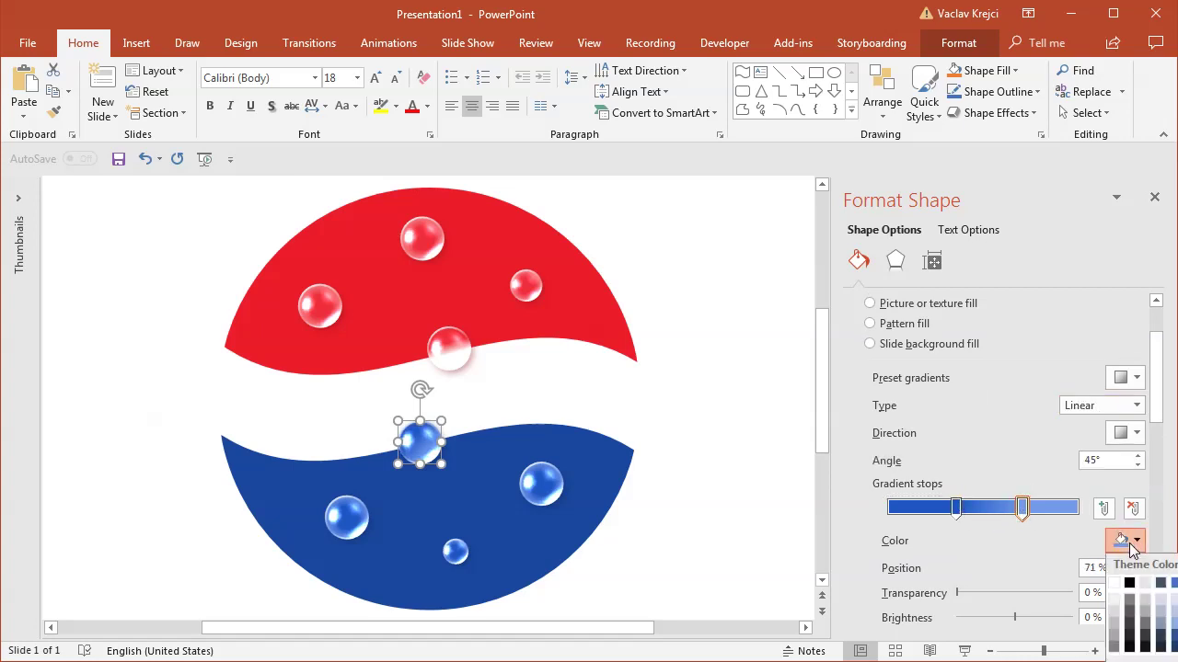
left_click(1114, 582)
left_click_drag(954, 514, 1000, 518)
- Set the white-blue edge droplet's gradient angle to 260° so its white part faces the white band
left_click(1117, 458)
key("Up")
key("Up")
key("Up")
key("Up")
key("Up")
key("Up")
key("Up")
key("Up")
key("Up")
key("Up")
key("Up")
key("Up")
key("Up")
key("Up")
key("Up")
key("Up")
key("Up")
key("Up")
key("Up")
key("Up")
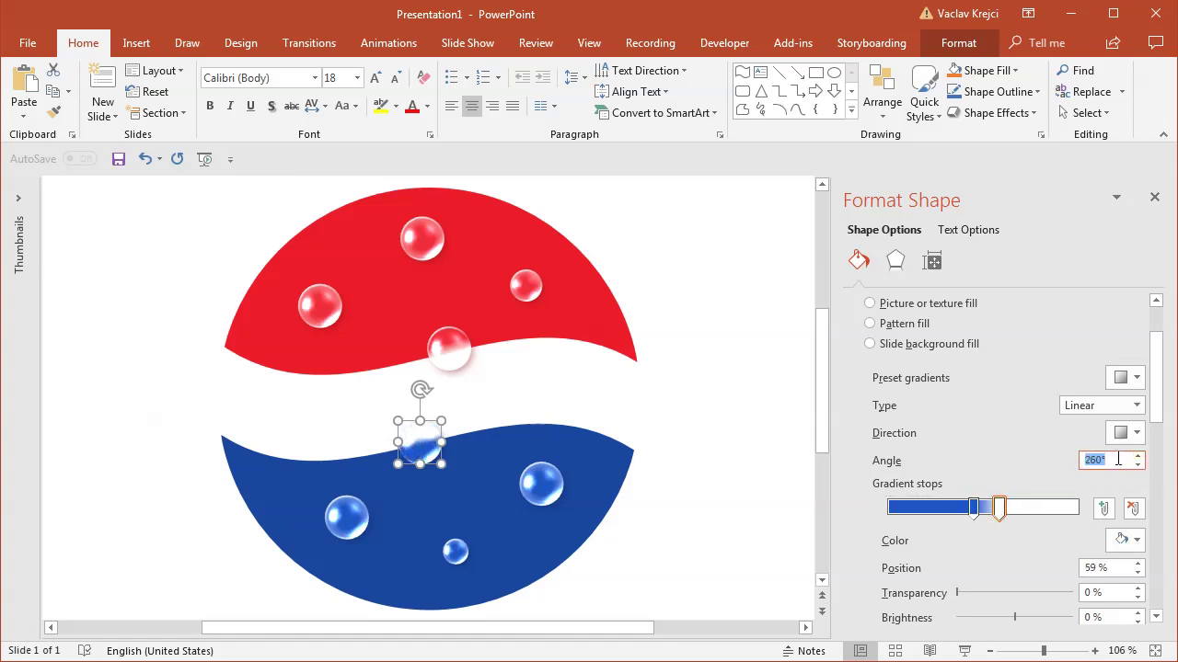
left_click(745, 425)
left_click_drag(1043, 648, 1024, 653)
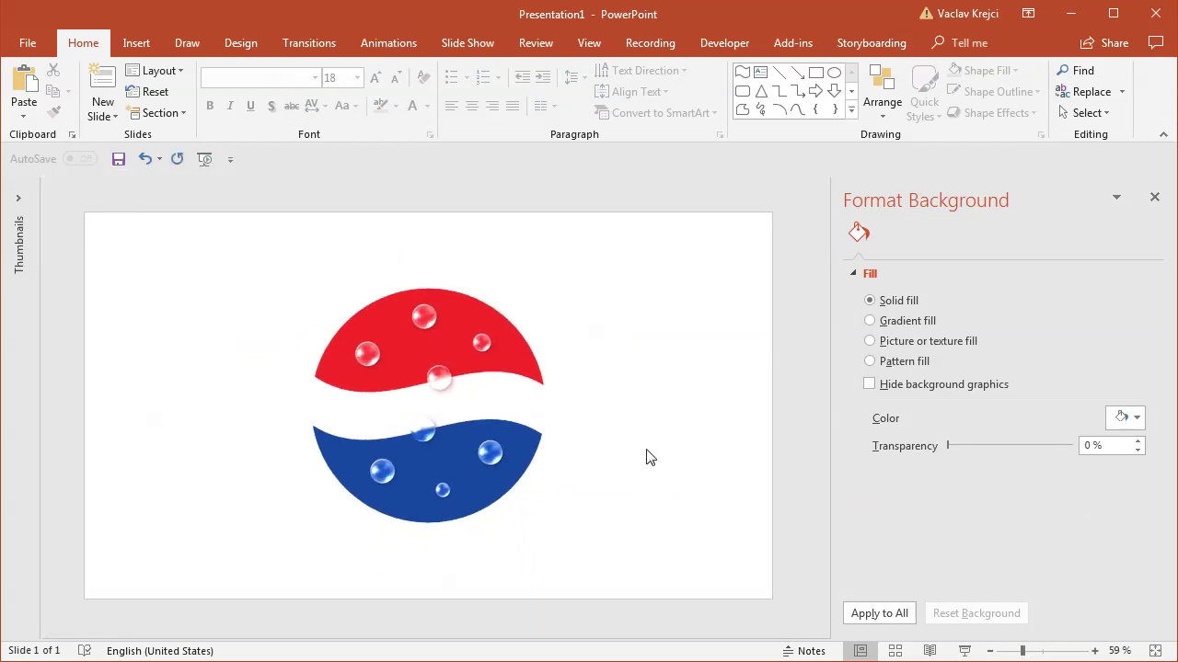
left_click(1038, 652)
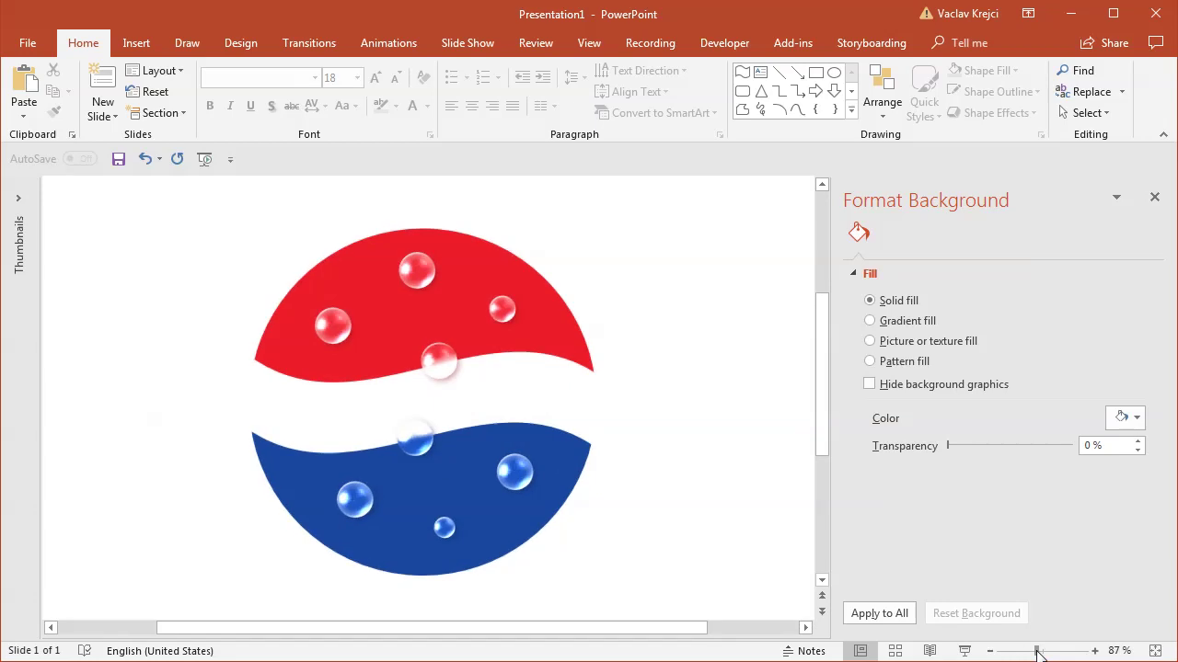
left_click(1094, 652)
left_click(1094, 651)
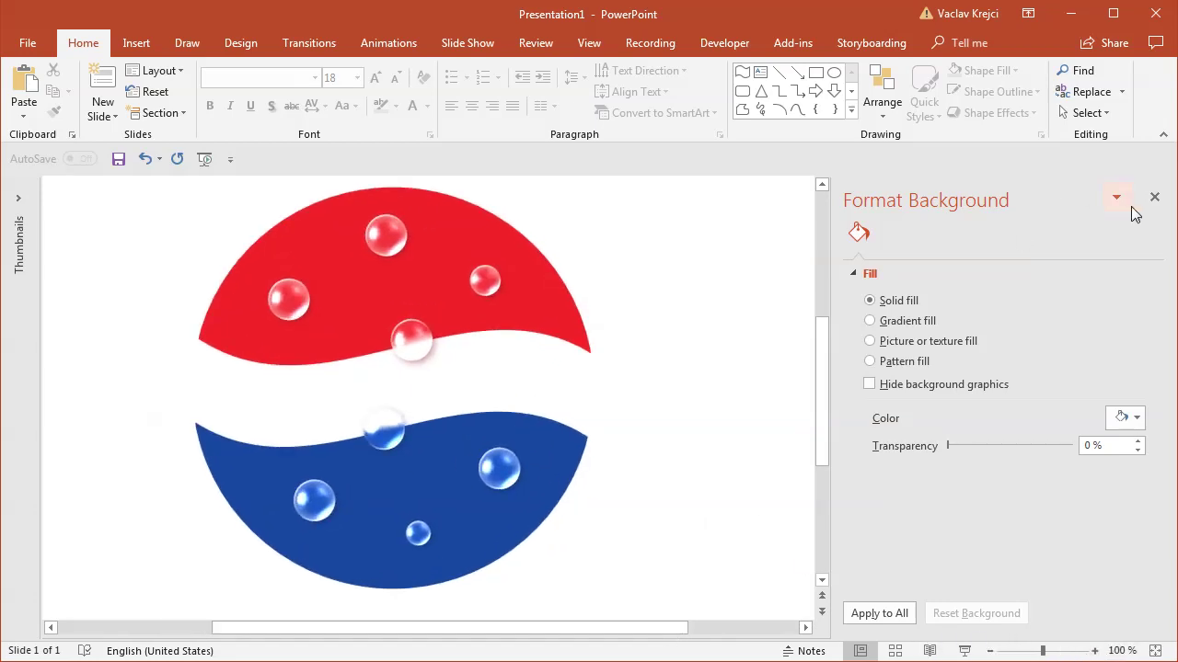